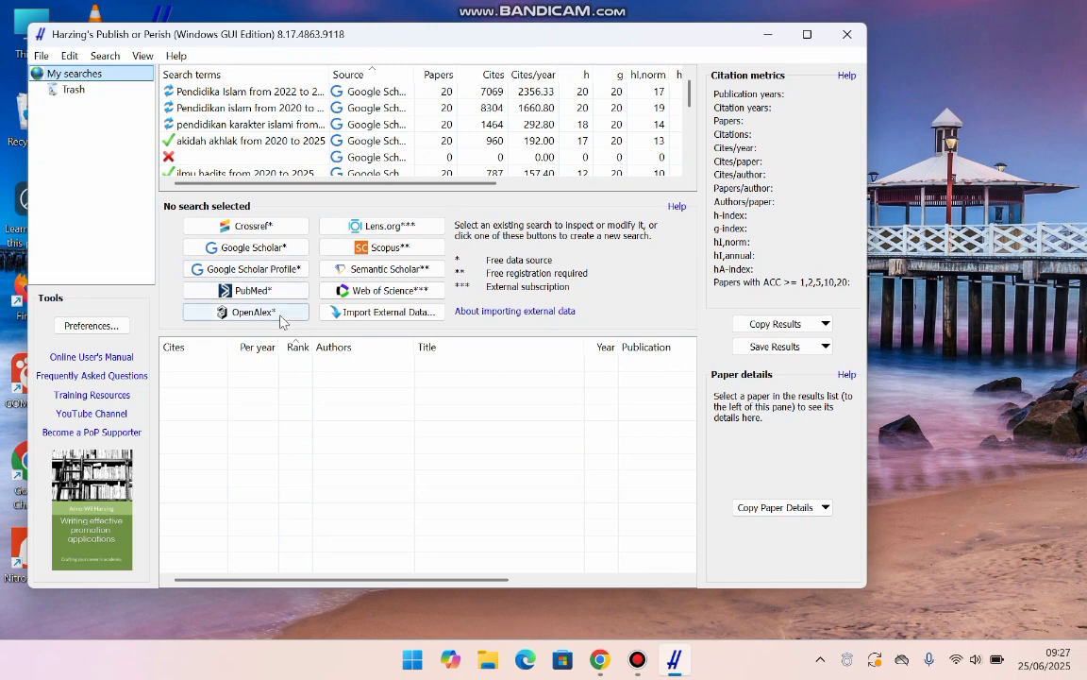
Step: Create a new Google Scholar search with the keywords "Teknologi Informasi dan Komunikasi"
click(256, 248)
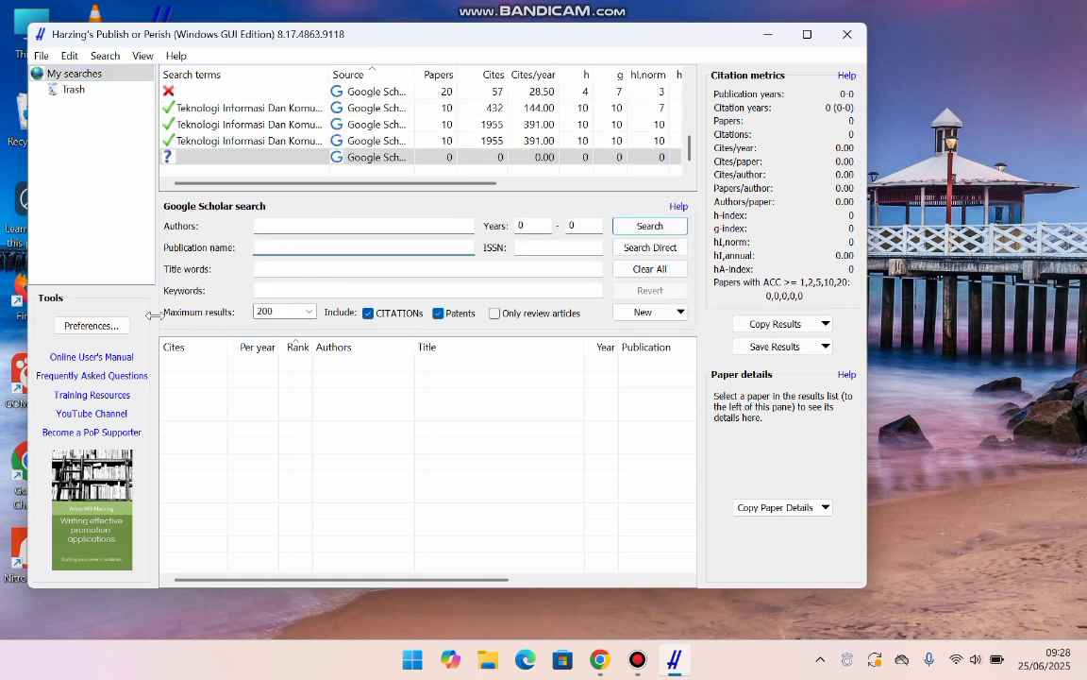
click(259, 289)
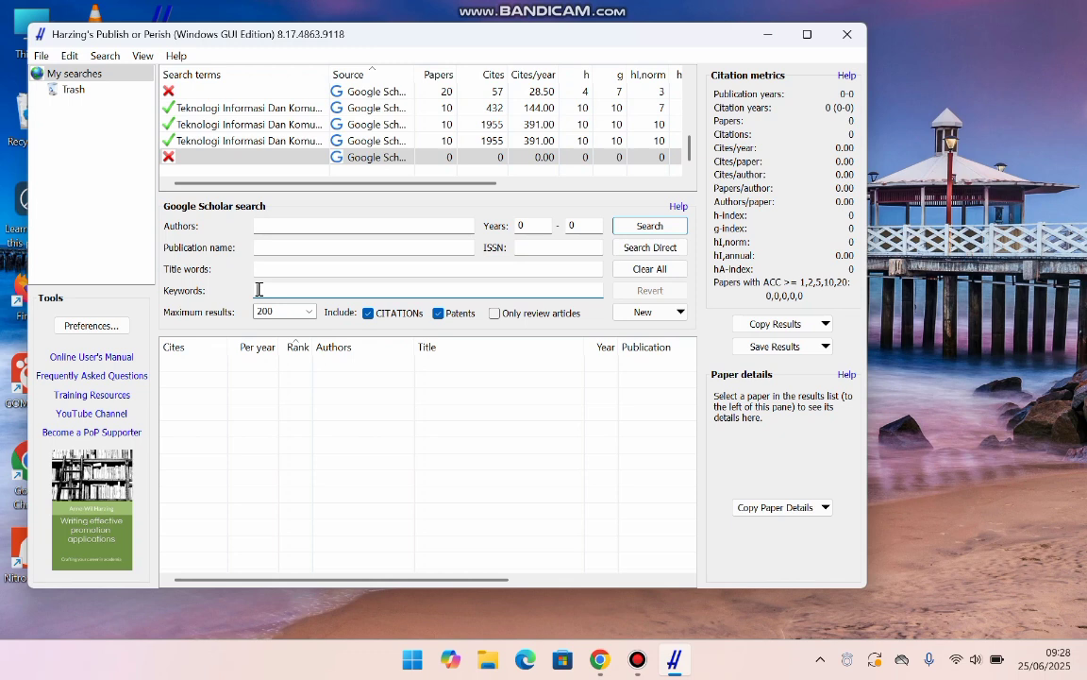
text(Teknologi I)
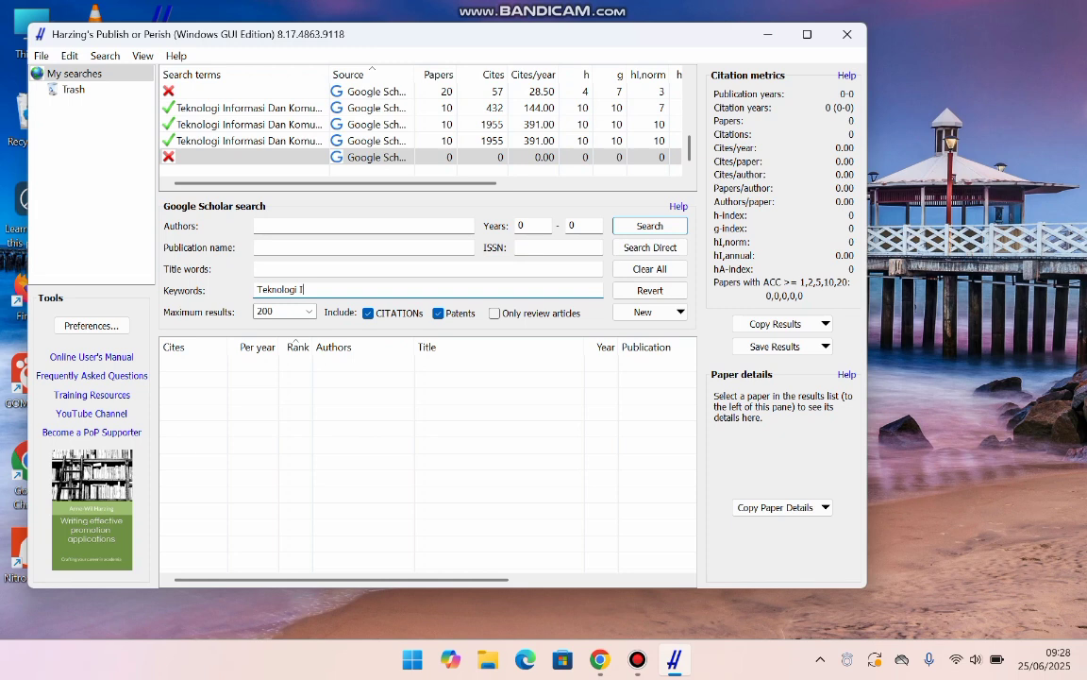
text(nformasi dan Komunikasi)
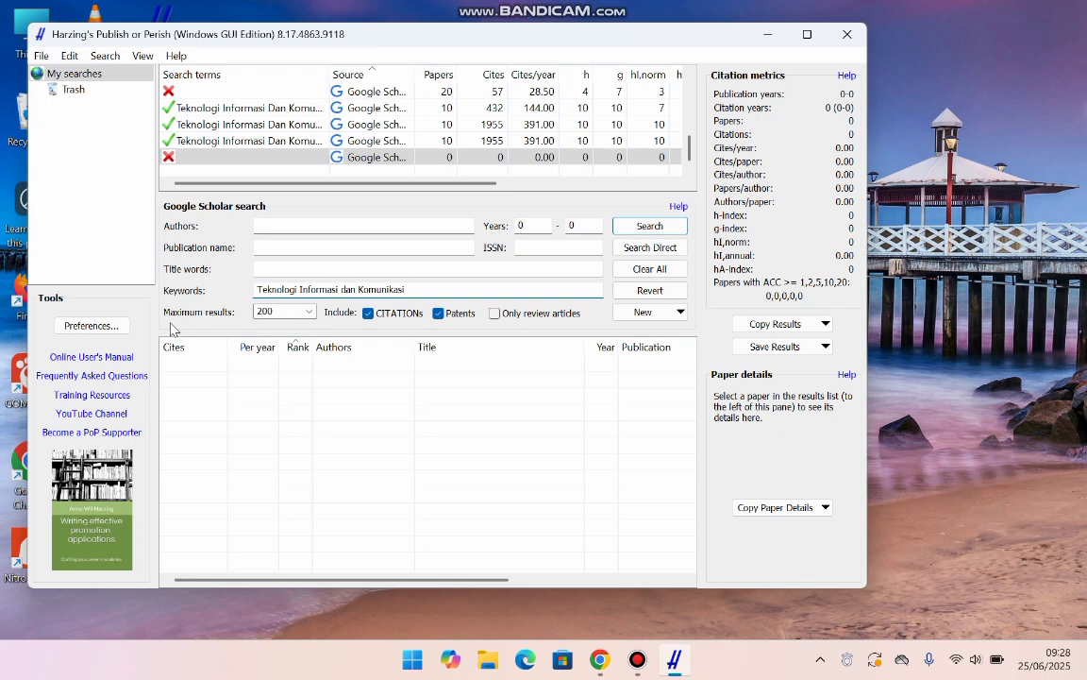
Step: Limit the search to a maximum of 10 results from the years 2020 to 2024 and run it
click(309, 311)
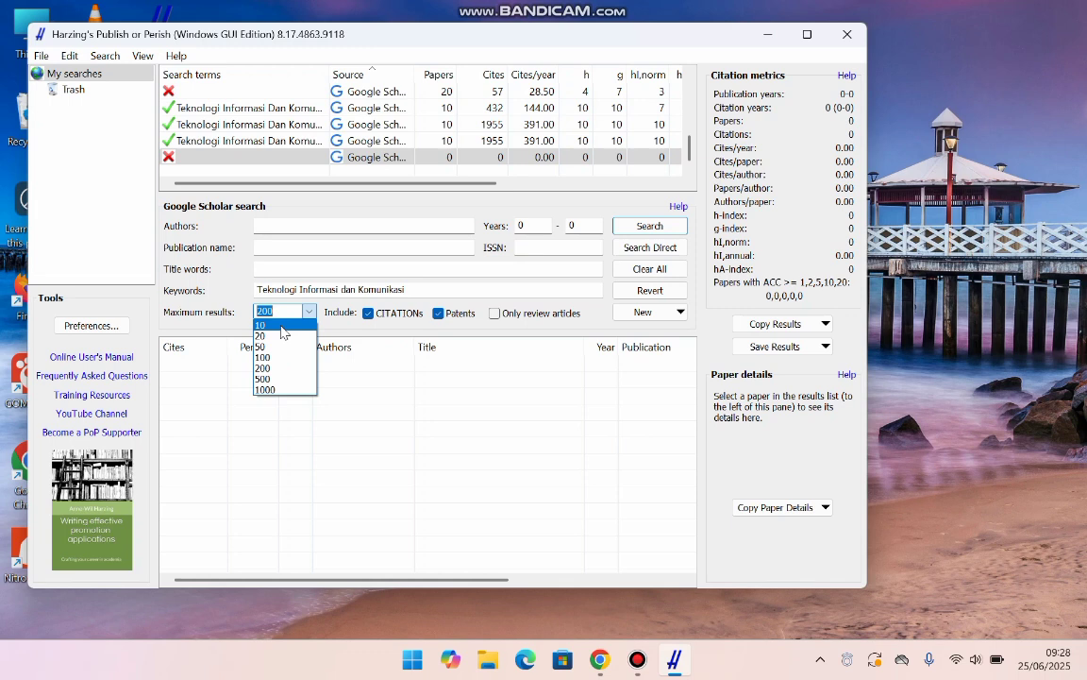
click(281, 326)
double_click(533, 224)
key(BackSpace)
text(202)
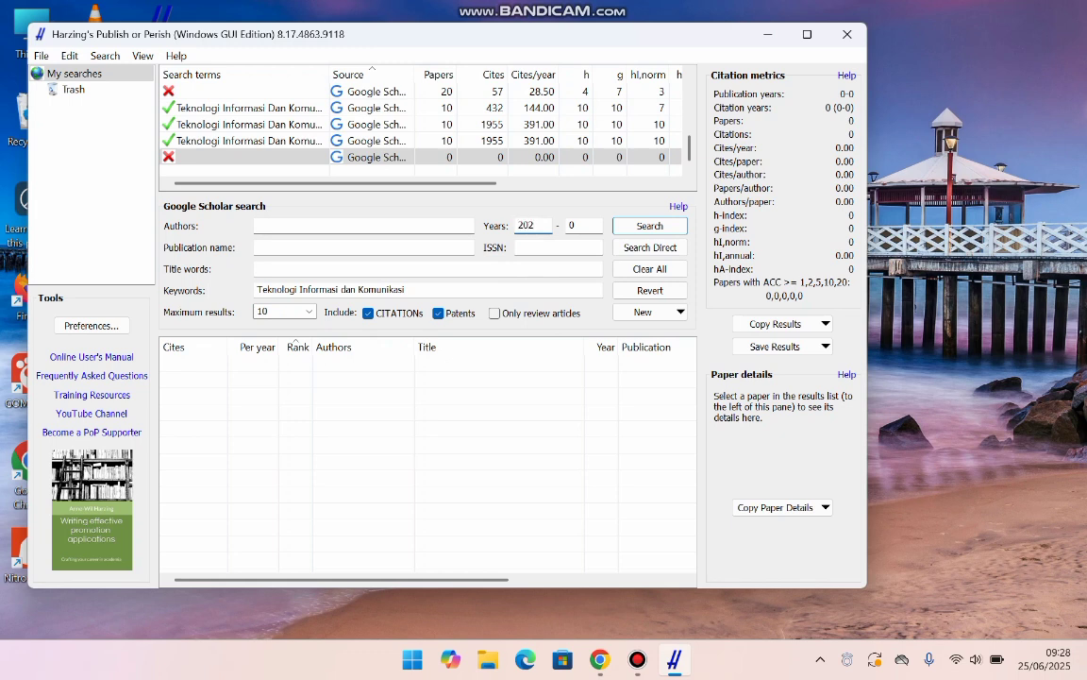
text(0)
click(585, 220)
key(BackSpace)
text(2024)
click(638, 231)
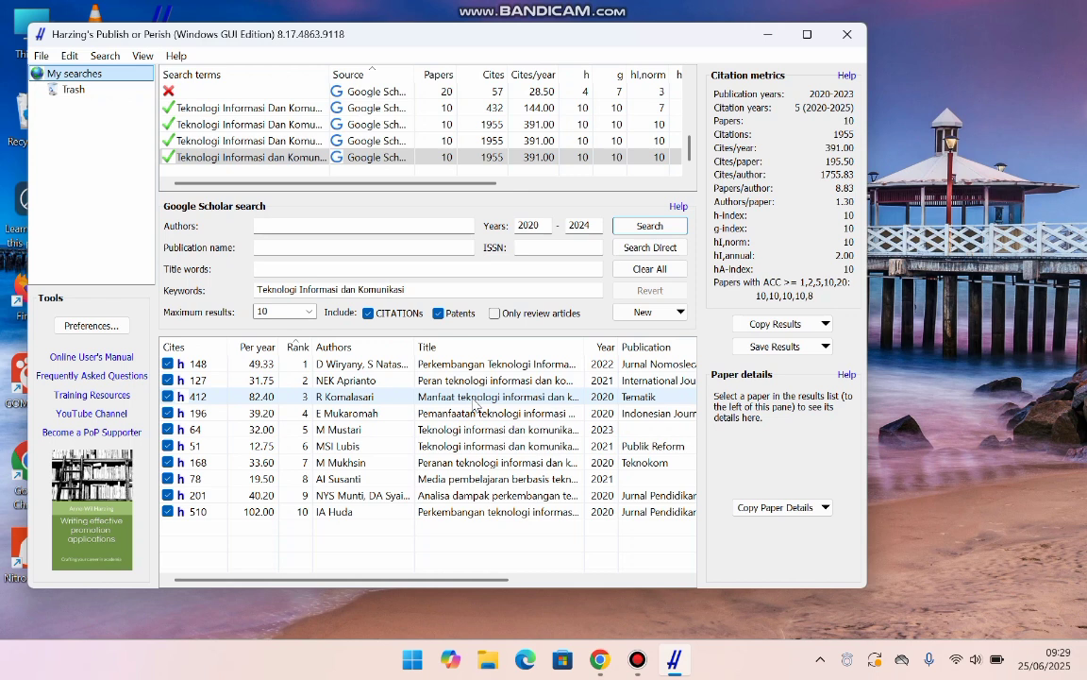
Step: Save all the found papers in RIS/RefManager format as "Teknologi Informasi" in the Downloads folder
click(474, 403)
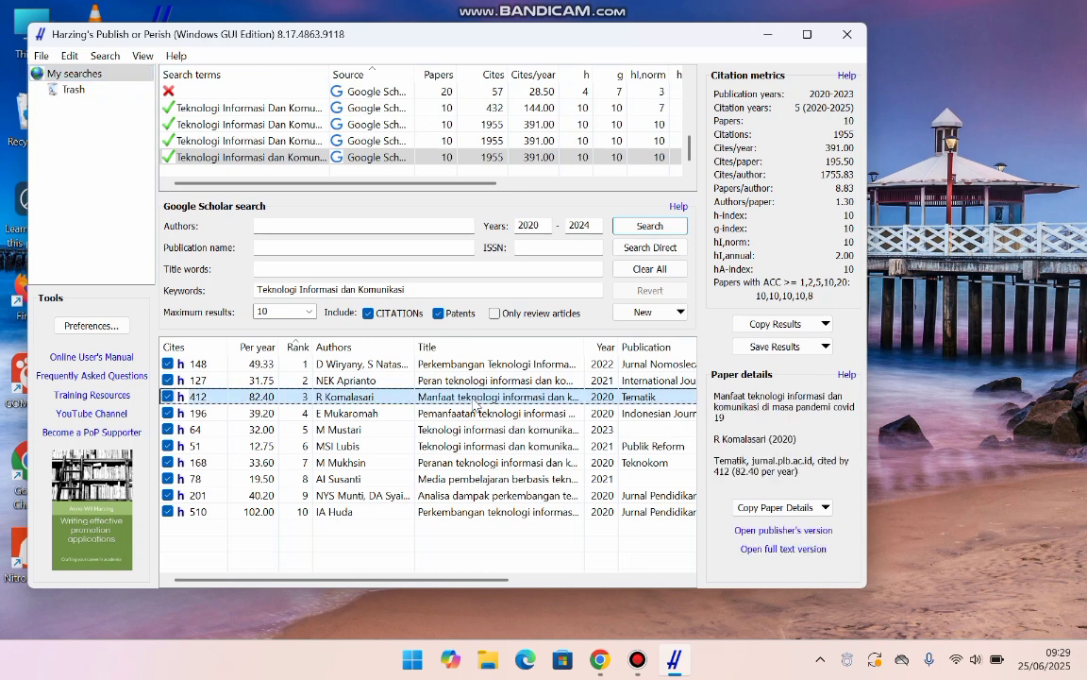
key(ctrl+a)
right_click(475, 403)
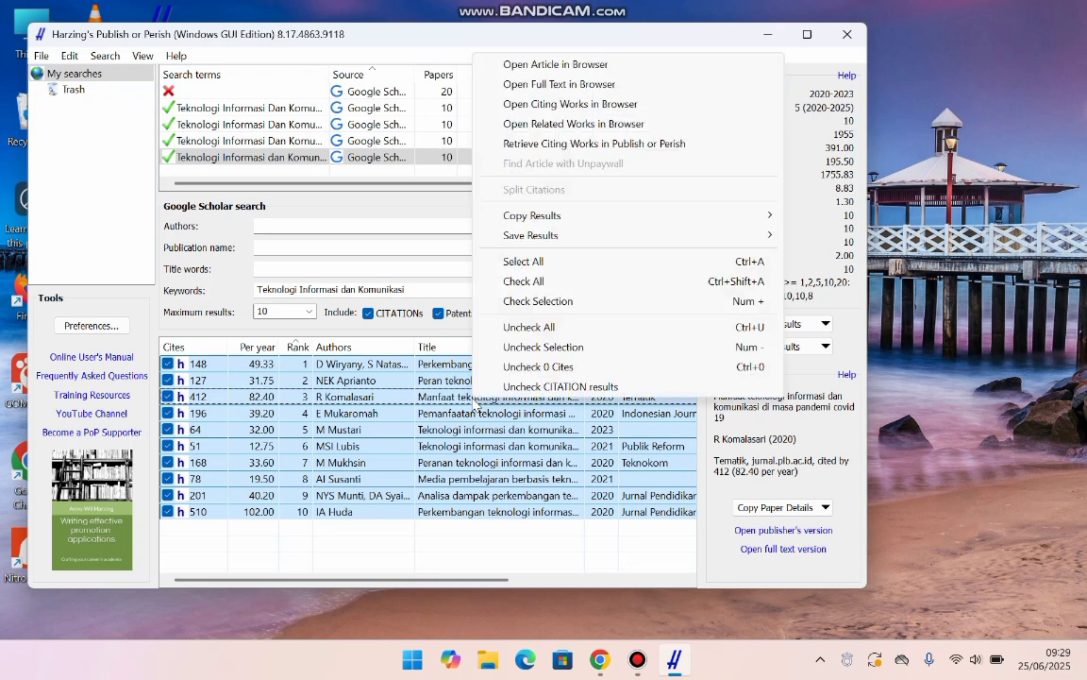
mouse_move(529, 236)
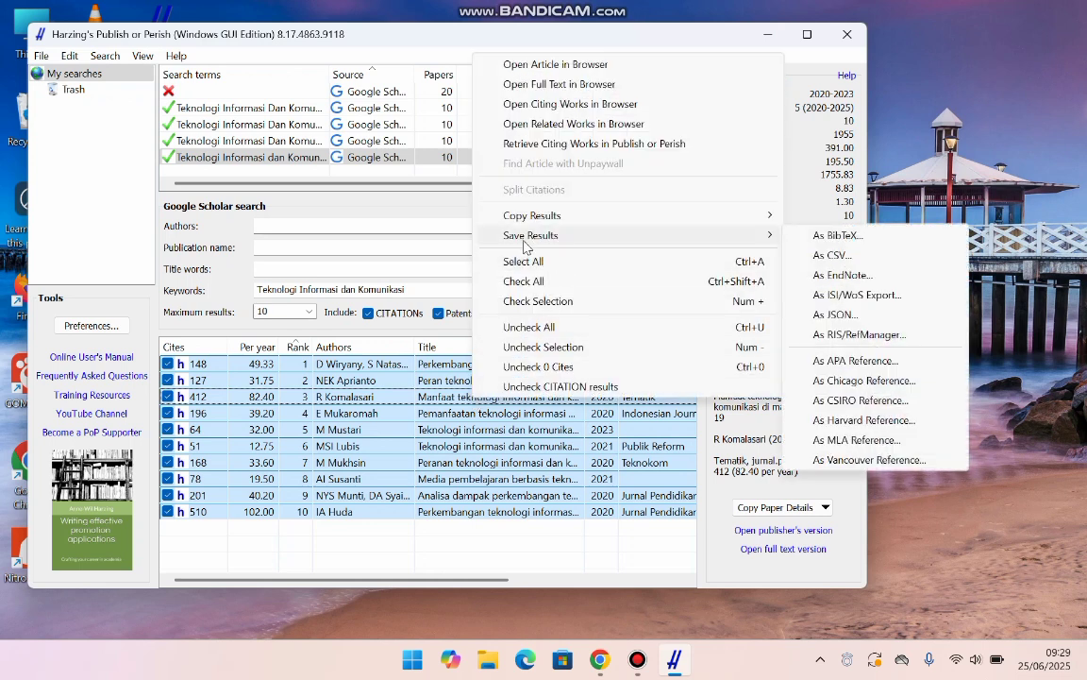
click(847, 337)
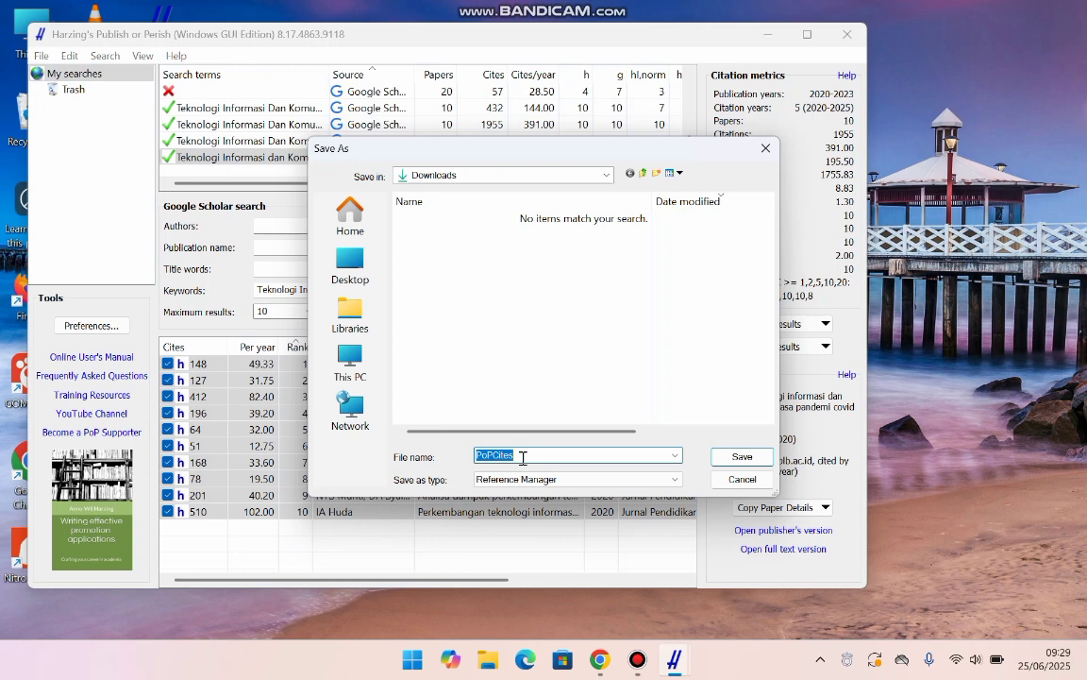
text(Teknologi Informasi)
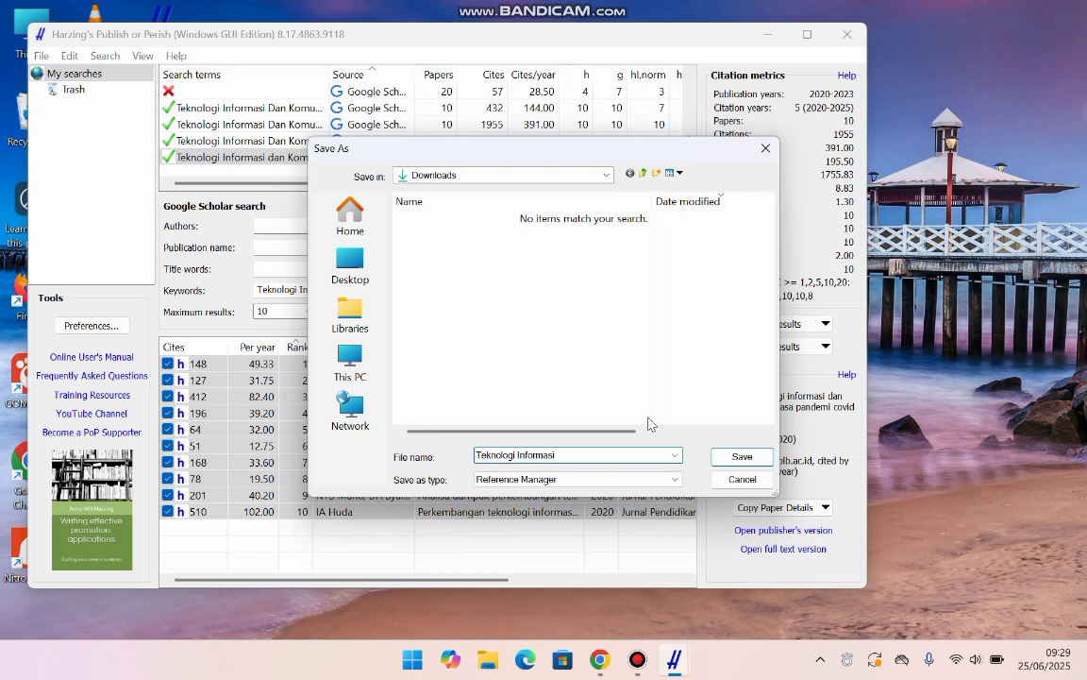
click(606, 175)
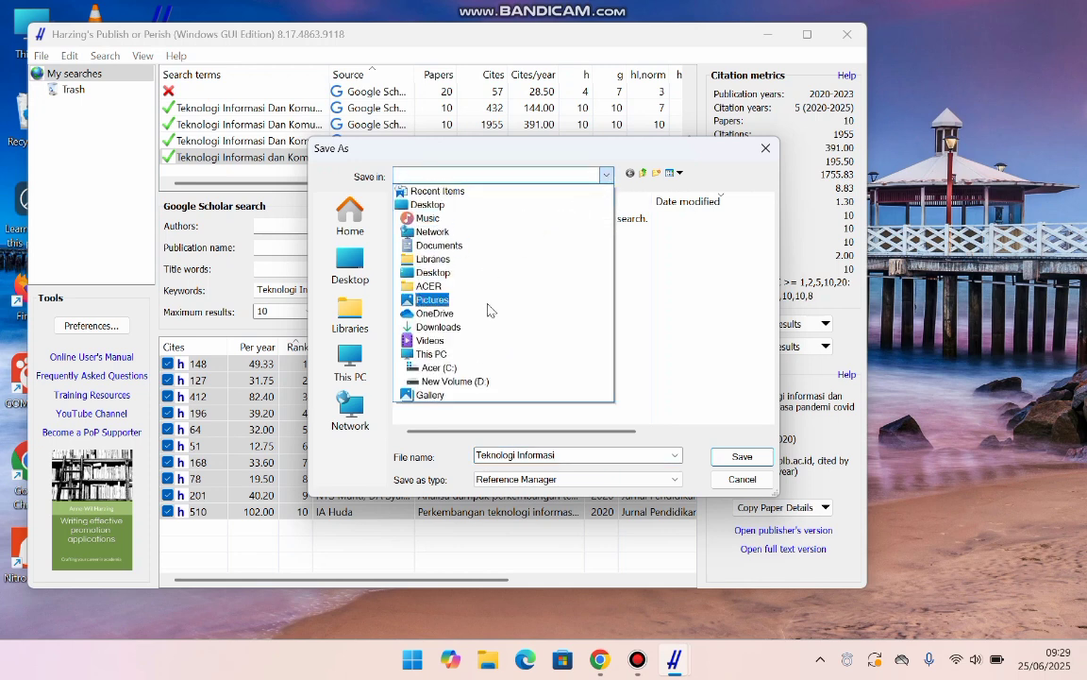
click(449, 330)
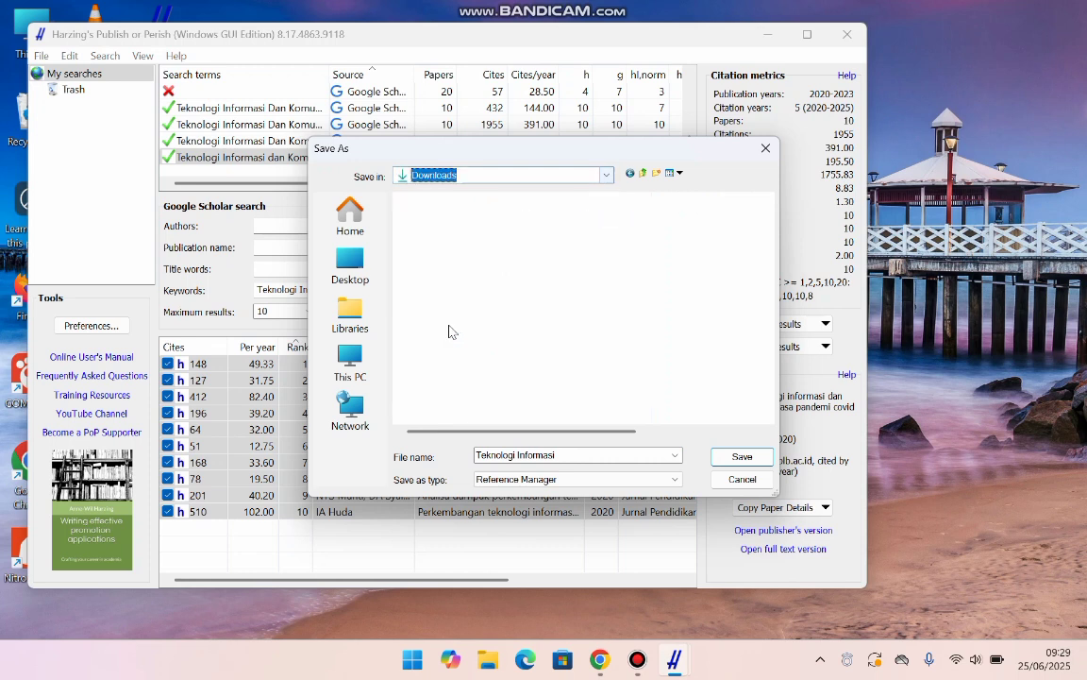
click(738, 458)
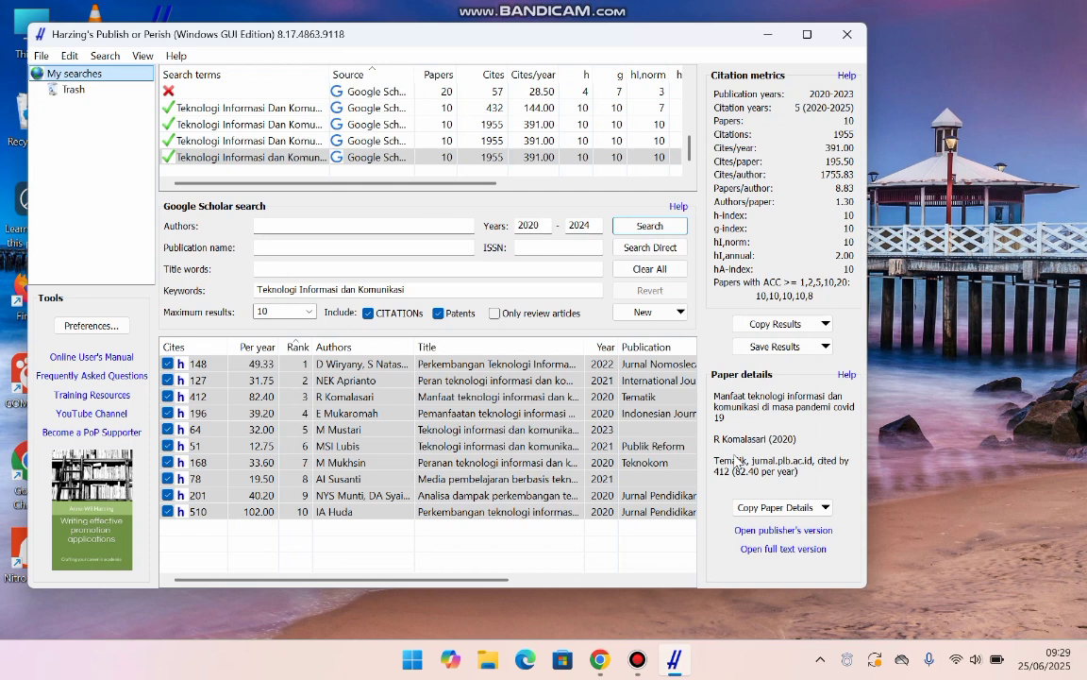
Step: Switch to Zotero and create a collection named "Teknologi Informasi" in My Library
click(770, 40)
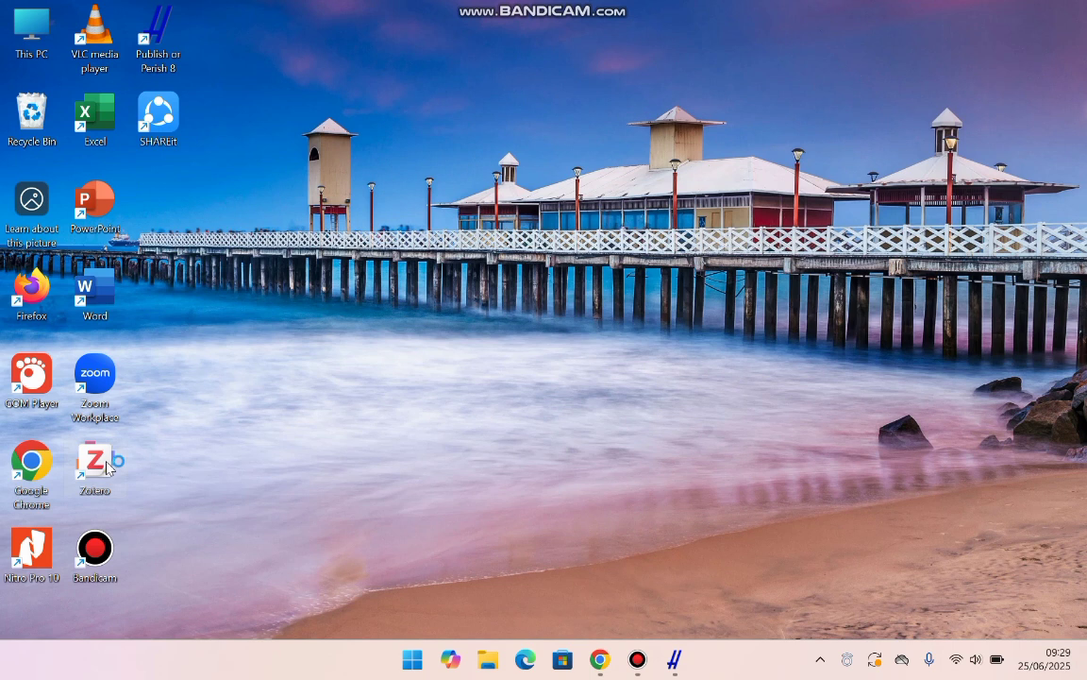
double_click(96, 461)
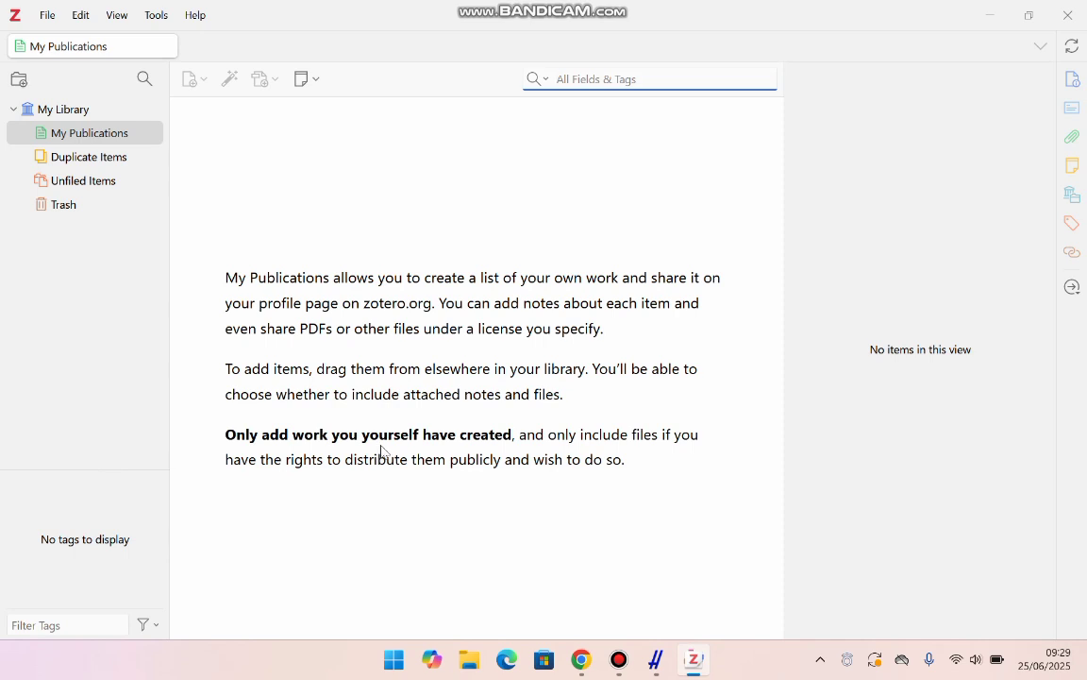
click(19, 83)
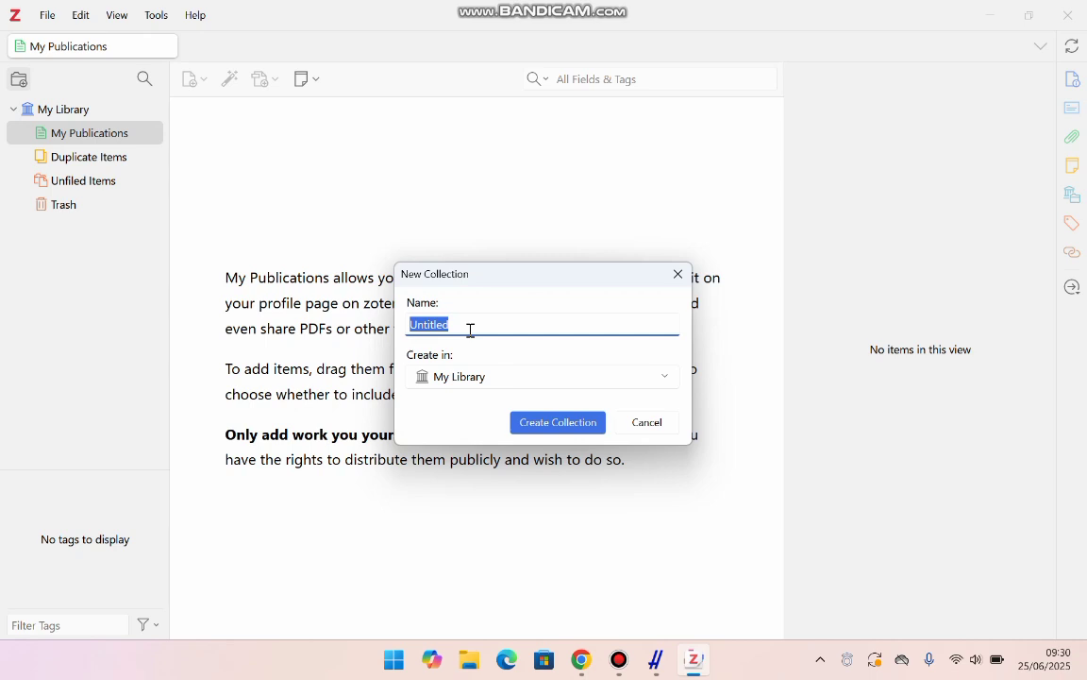
text(Teknologi In)
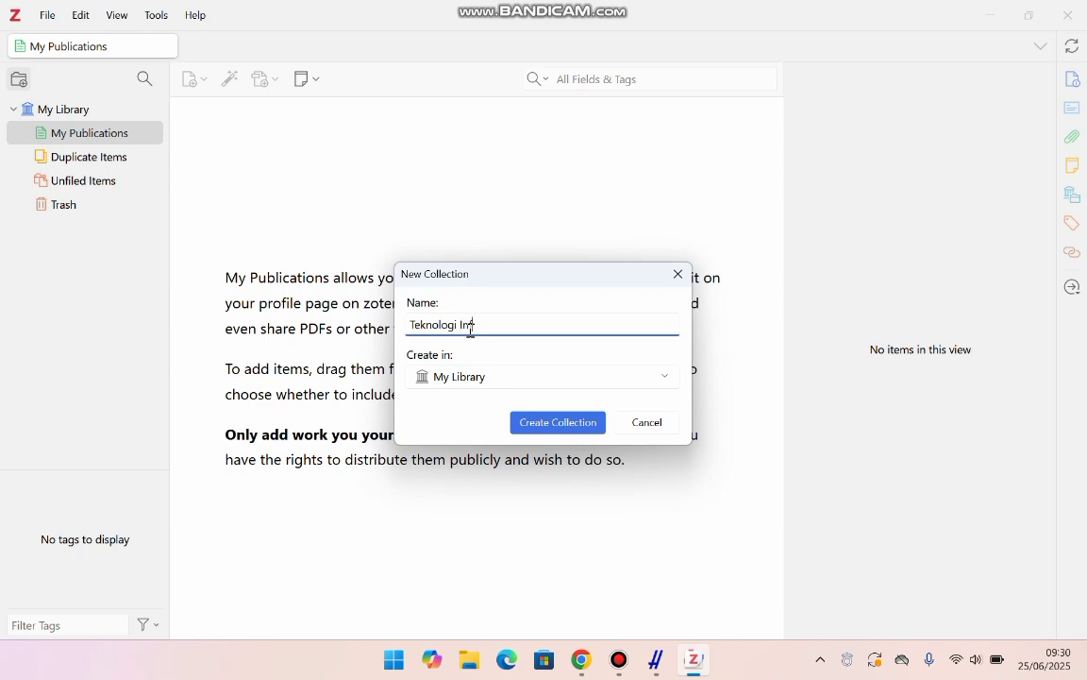
text(formasi)
click(557, 423)
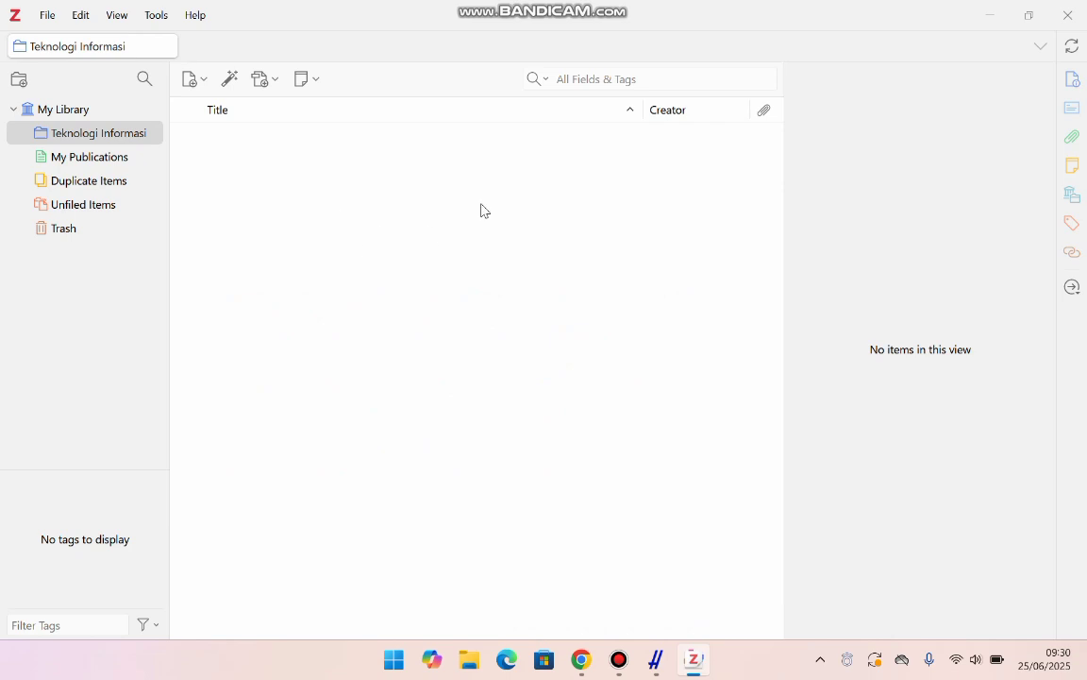
Step: Add the Teknologi Informasi RIS file from Downloads to the collection and import its references into a new collection
click(271, 83)
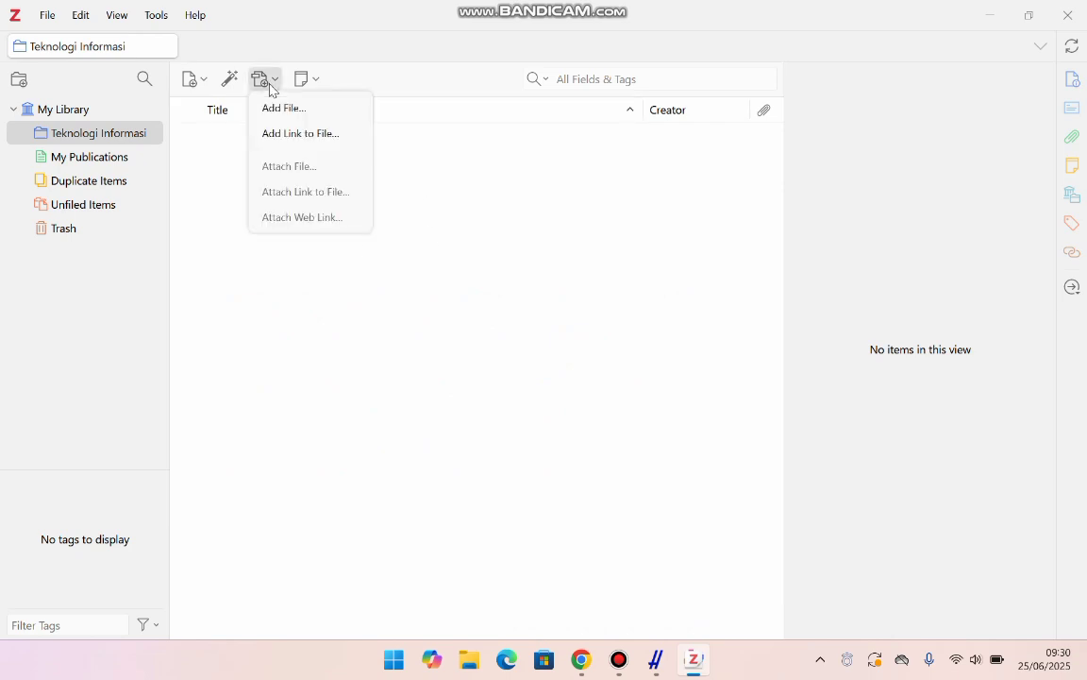
click(289, 115)
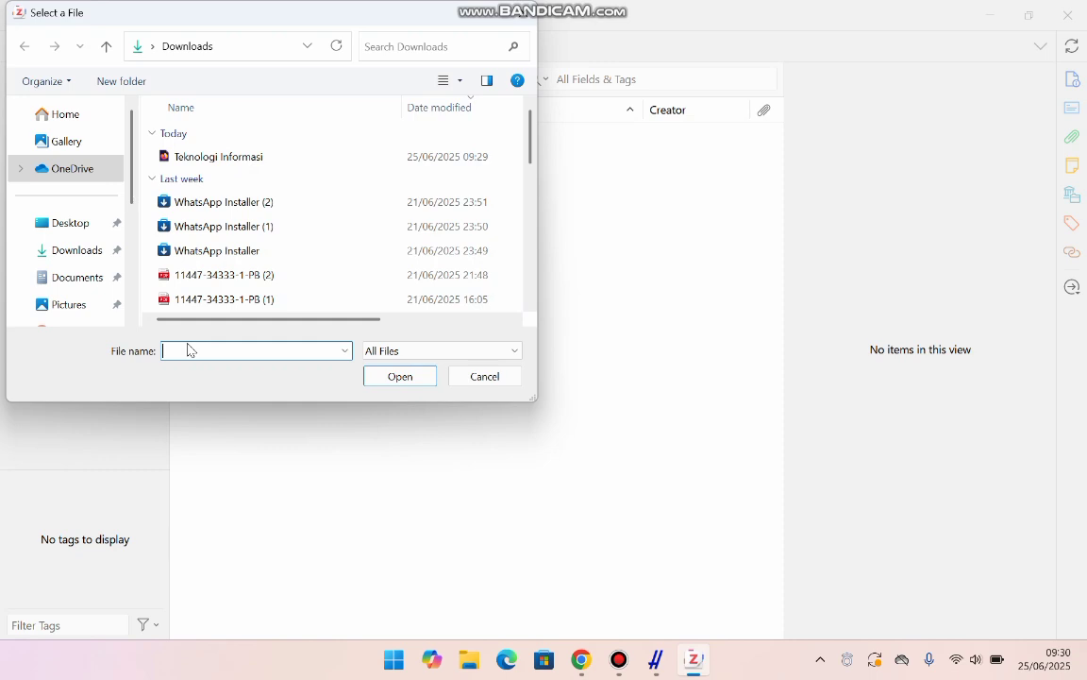
click(232, 163)
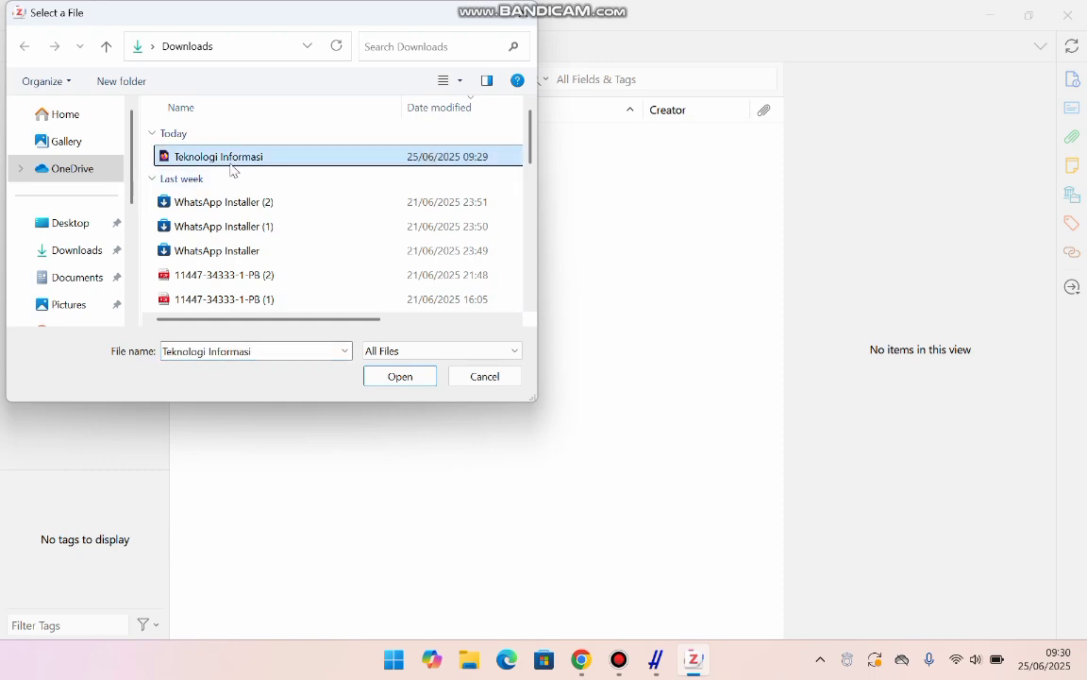
click(403, 381)
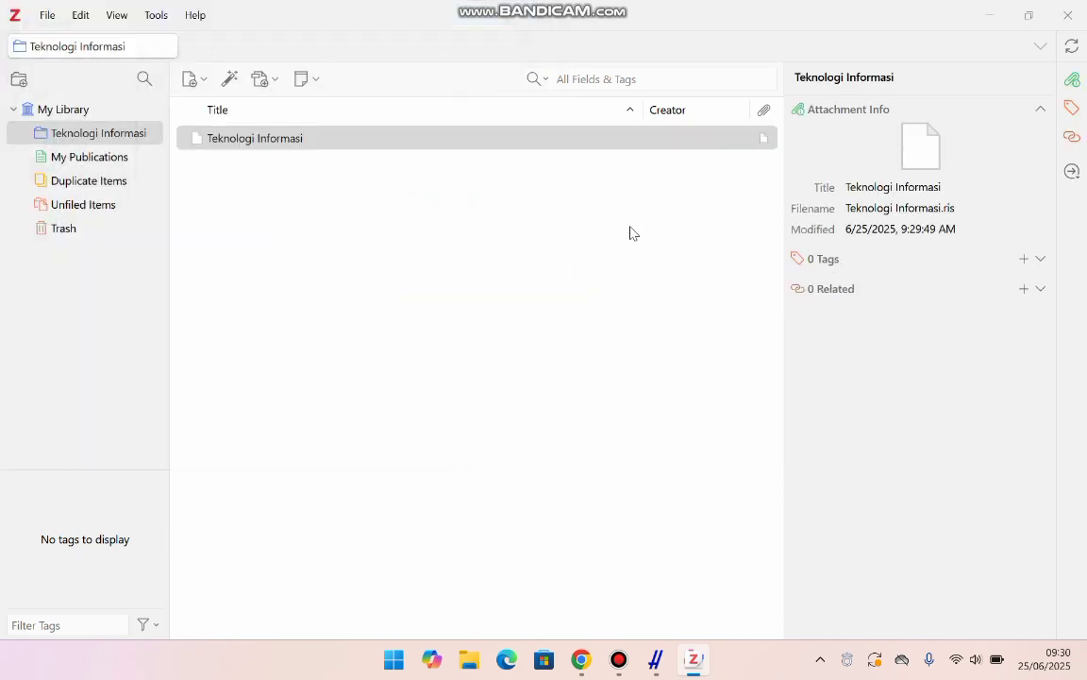
double_click(476, 142)
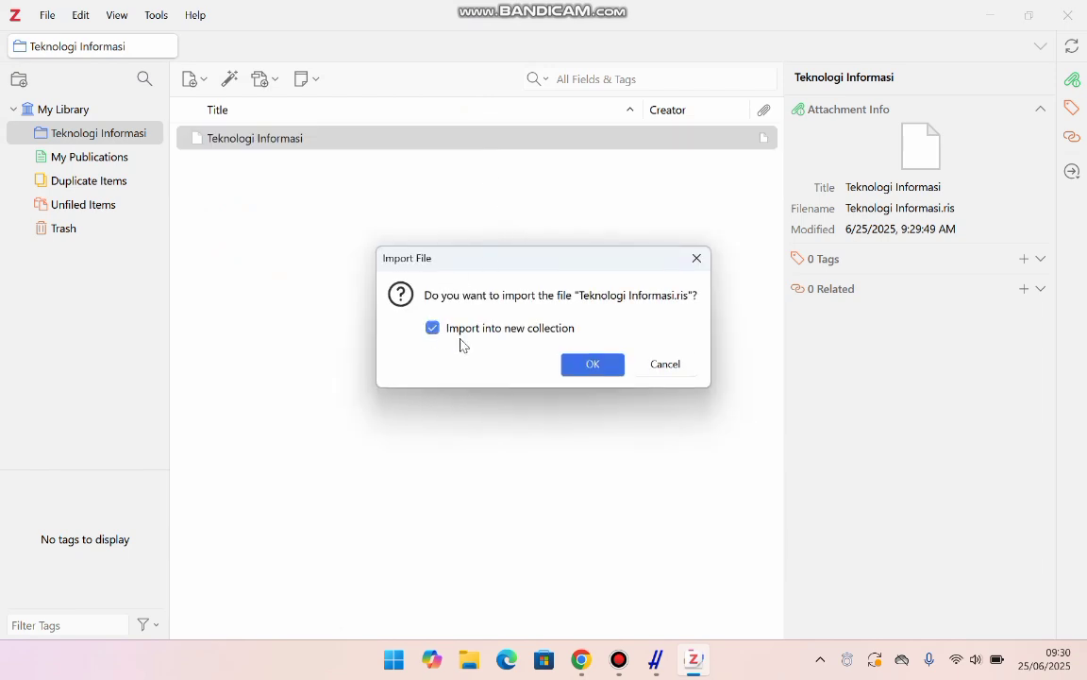
click(593, 365)
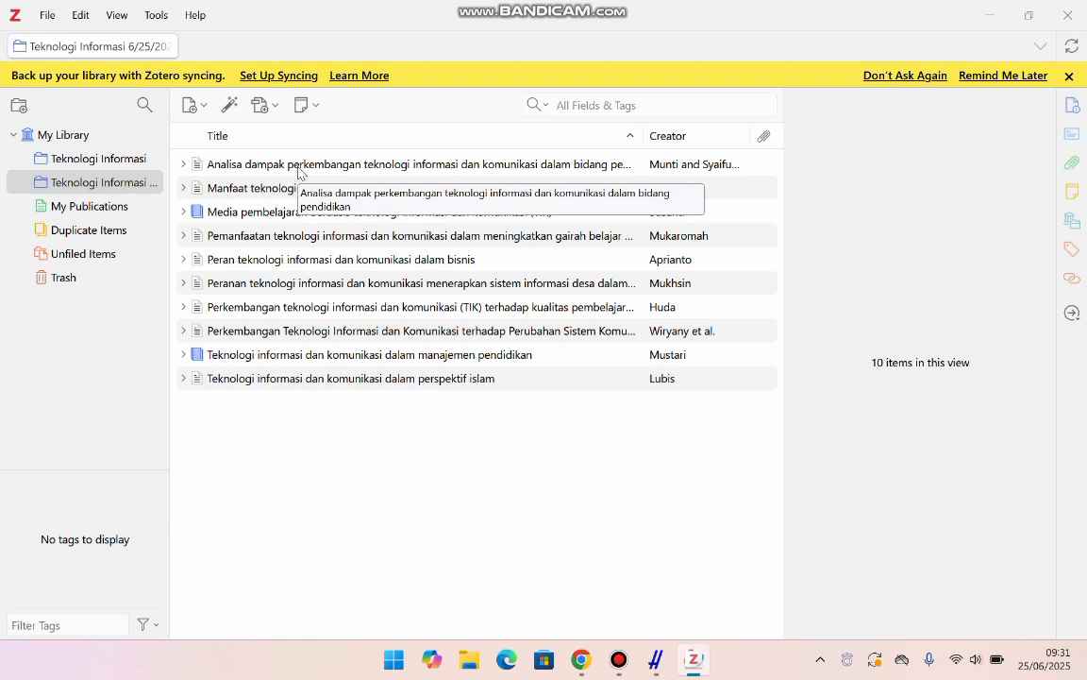
Step: Check the first imported reference, open the online source of "Manfaat teknologi informasi dan komunikasi di masa pandemi covid 19", and close its browser page
click(302, 172)
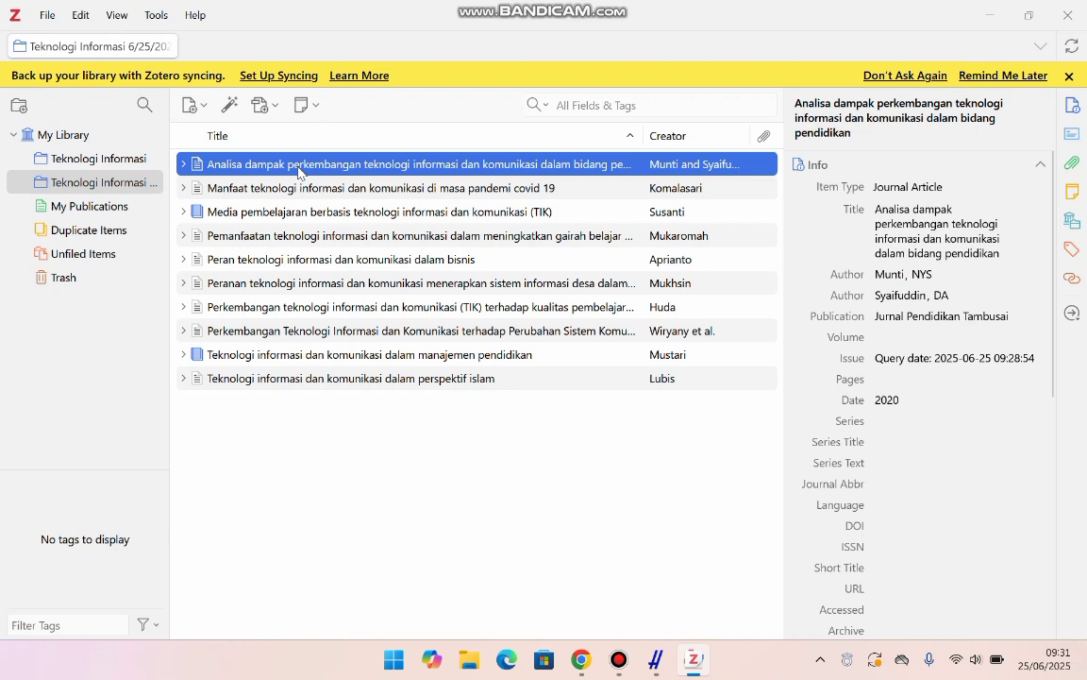
click(365, 195)
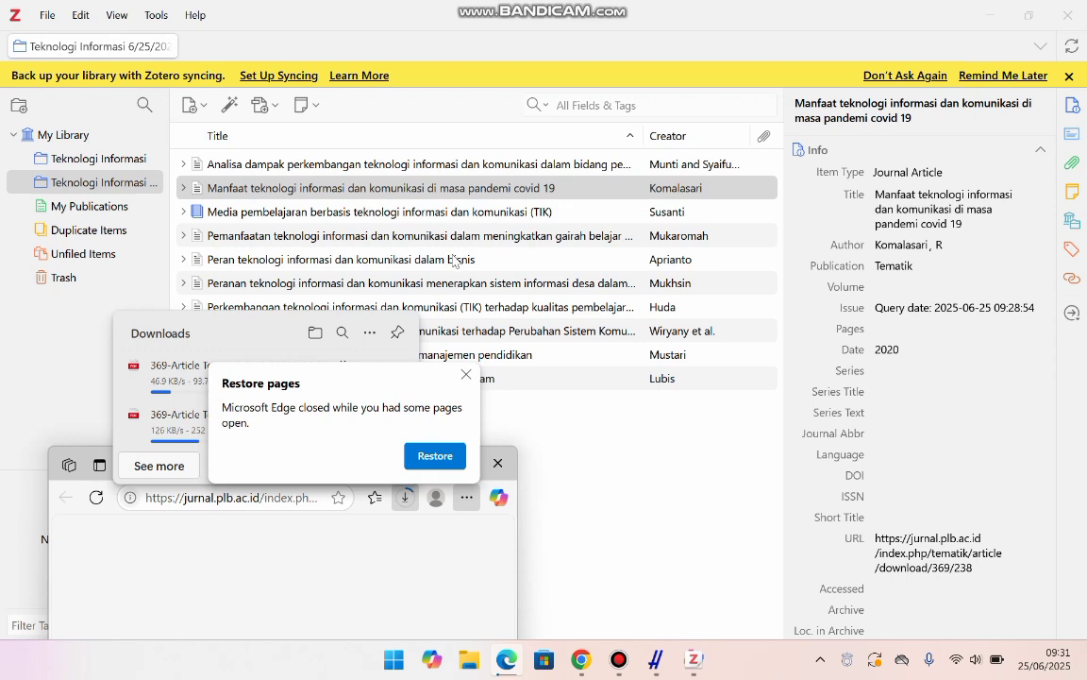
click(471, 384)
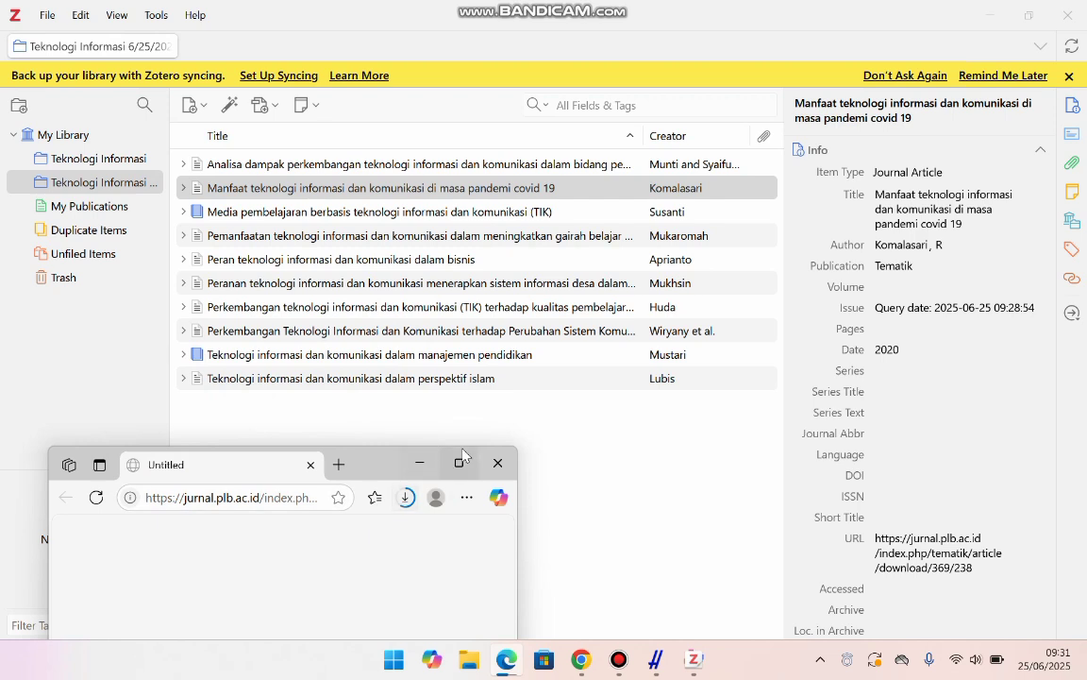
click(460, 463)
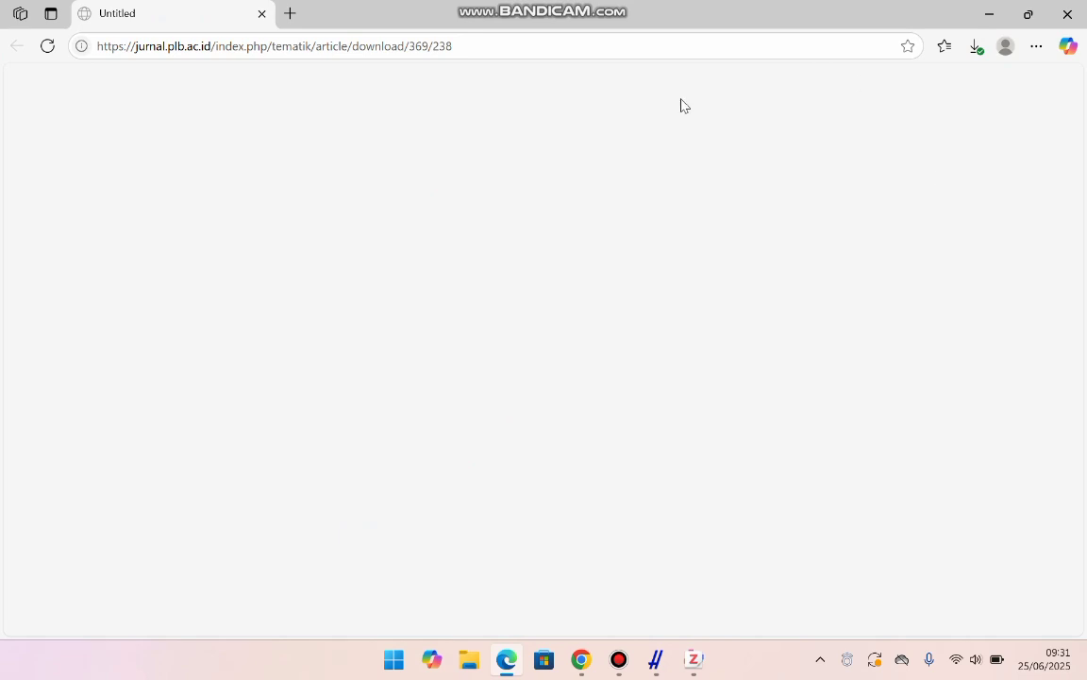
click(261, 15)
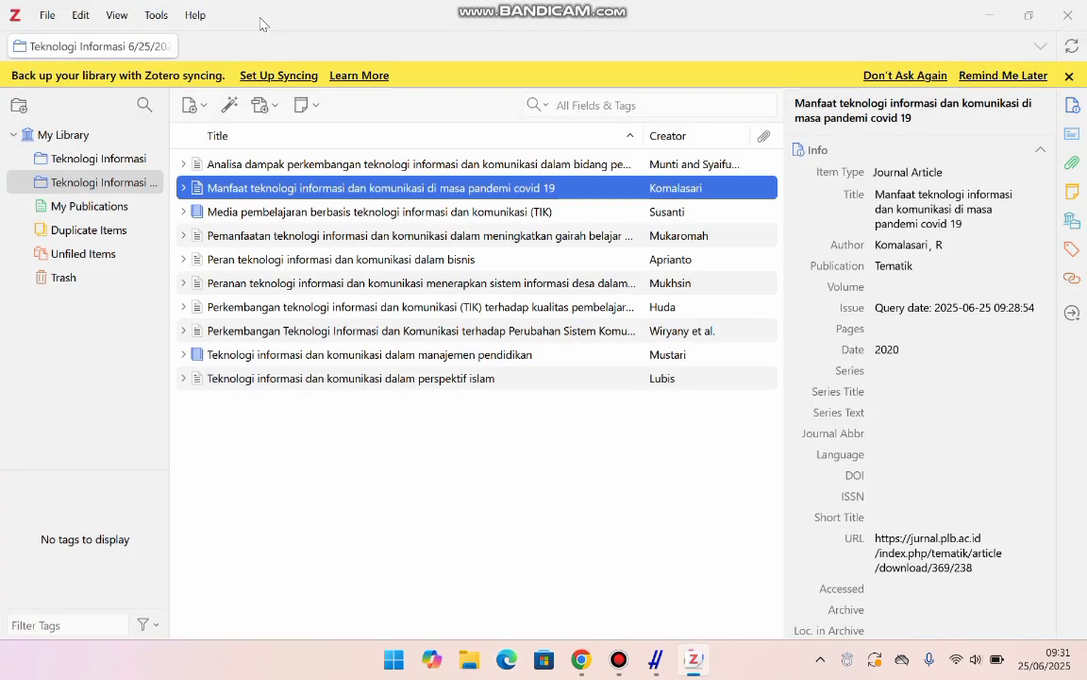
Step: Check the "Media pembelajaran" book entry and view the online abstract of the "Pemanfaatan teknologi informasi dan komunikasi" article
click(346, 216)
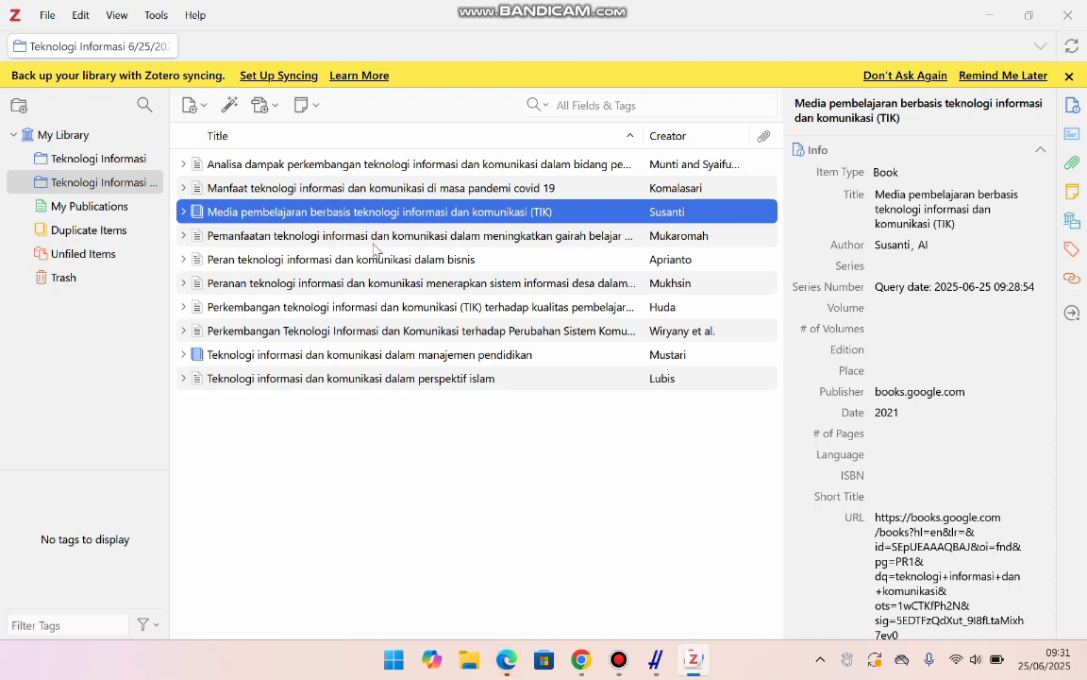
double_click(375, 244)
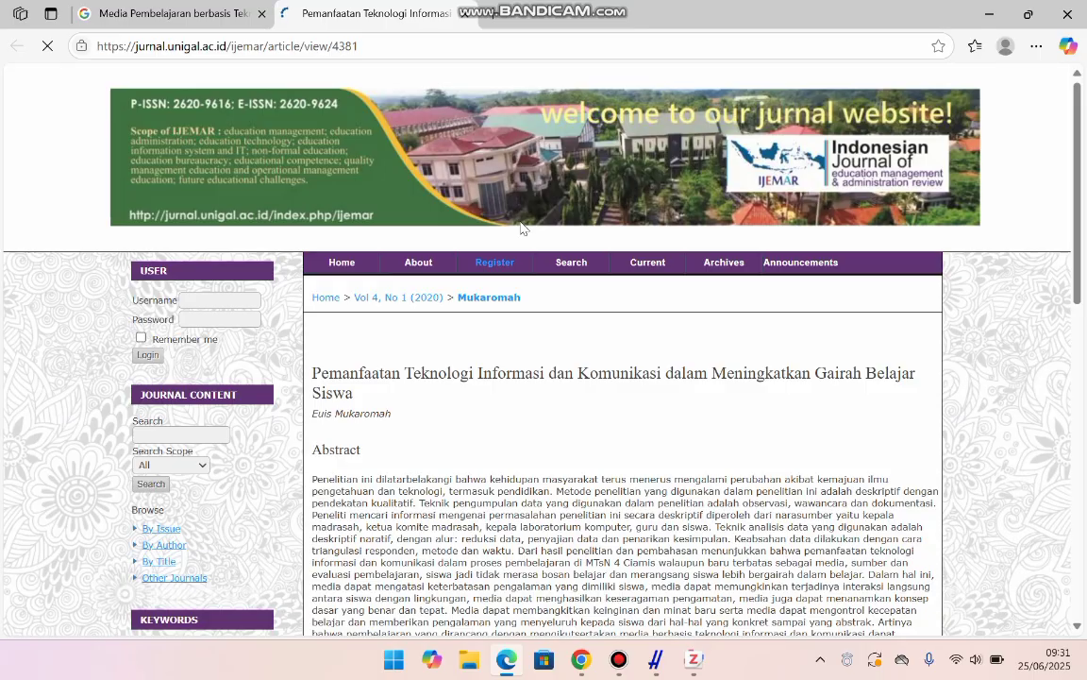
scroll(526, 445, down, 5)
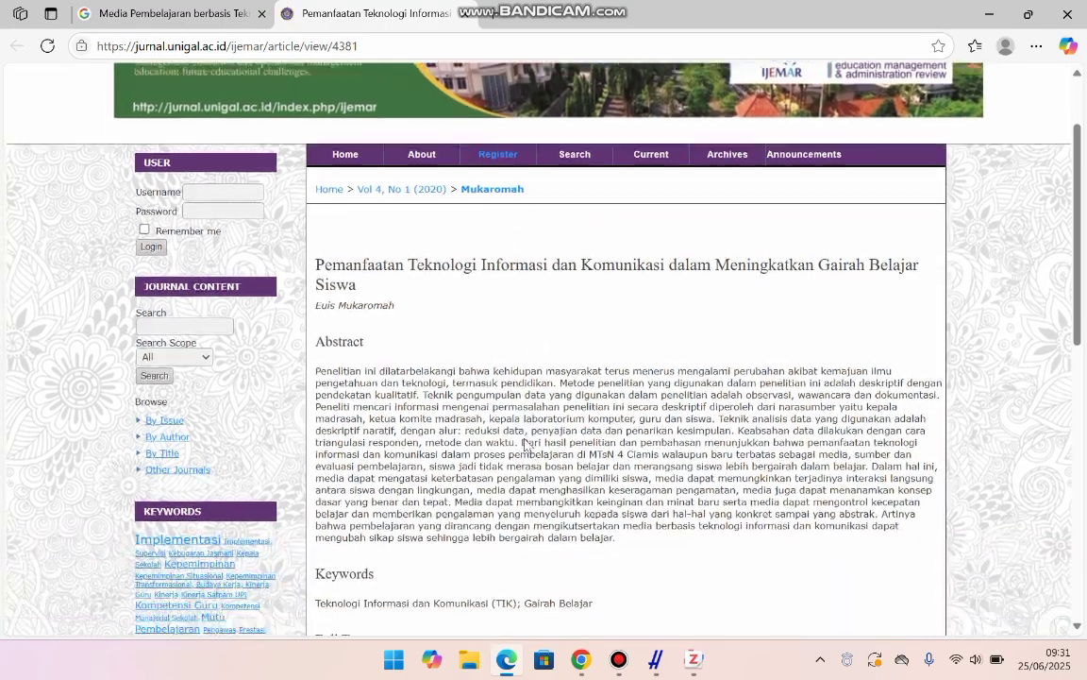
scroll(525, 439, up, 5)
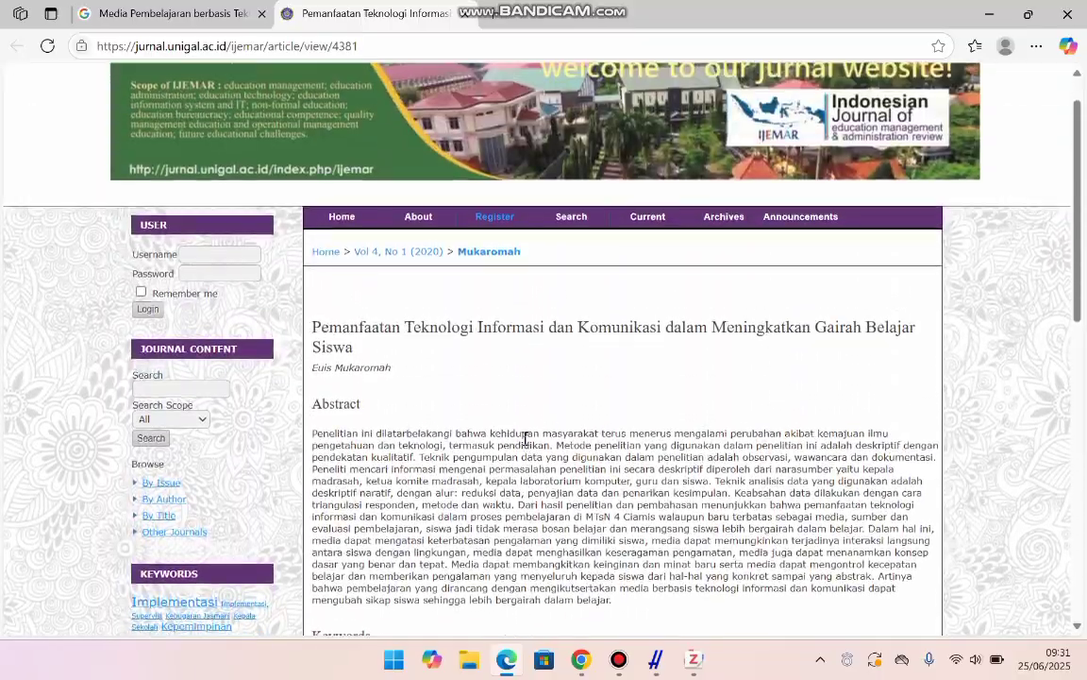
Step: Look through the article page and copy the abstract's first three sentences, from "Penelitian ini dilatarbelakangi" up to "wawancara dan dokumentasi"
scroll(526, 441, down, 5)
scroll(526, 445, down, 3)
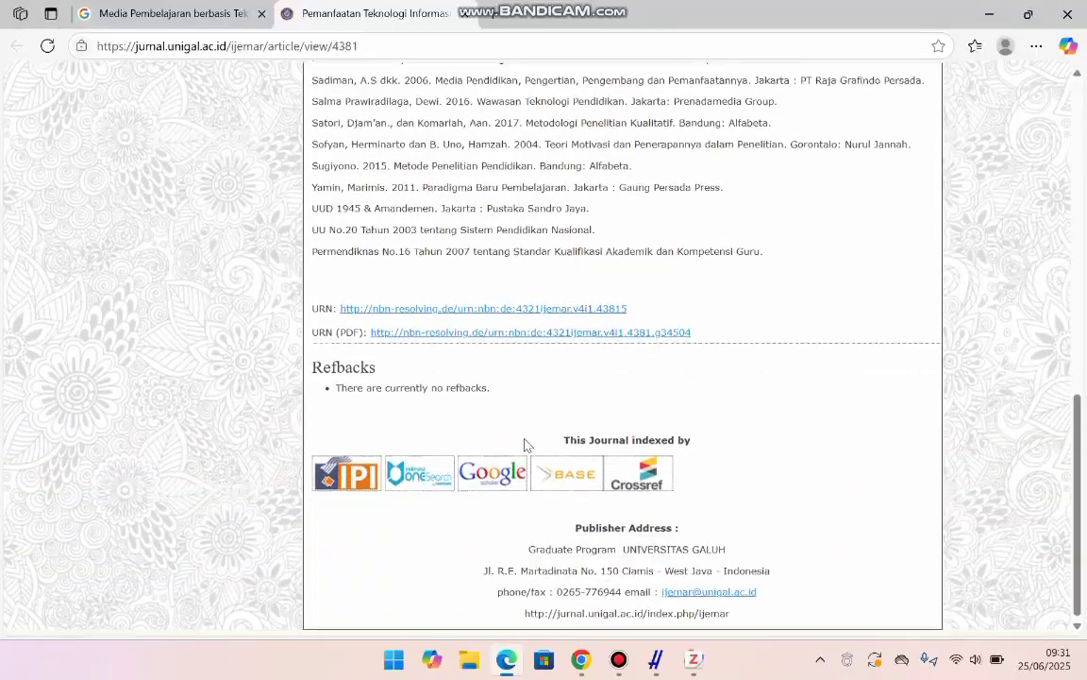
scroll(526, 445, up, 5)
scroll(525, 445, up, 2)
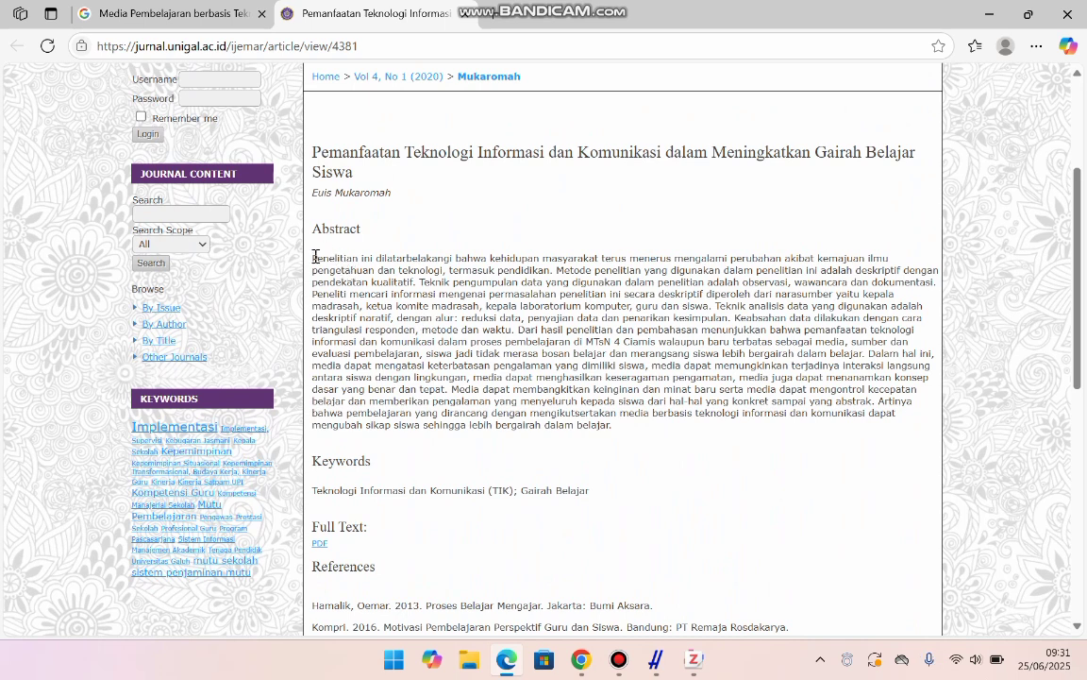
drag(315, 257, 936, 283)
key(ctrl+c)
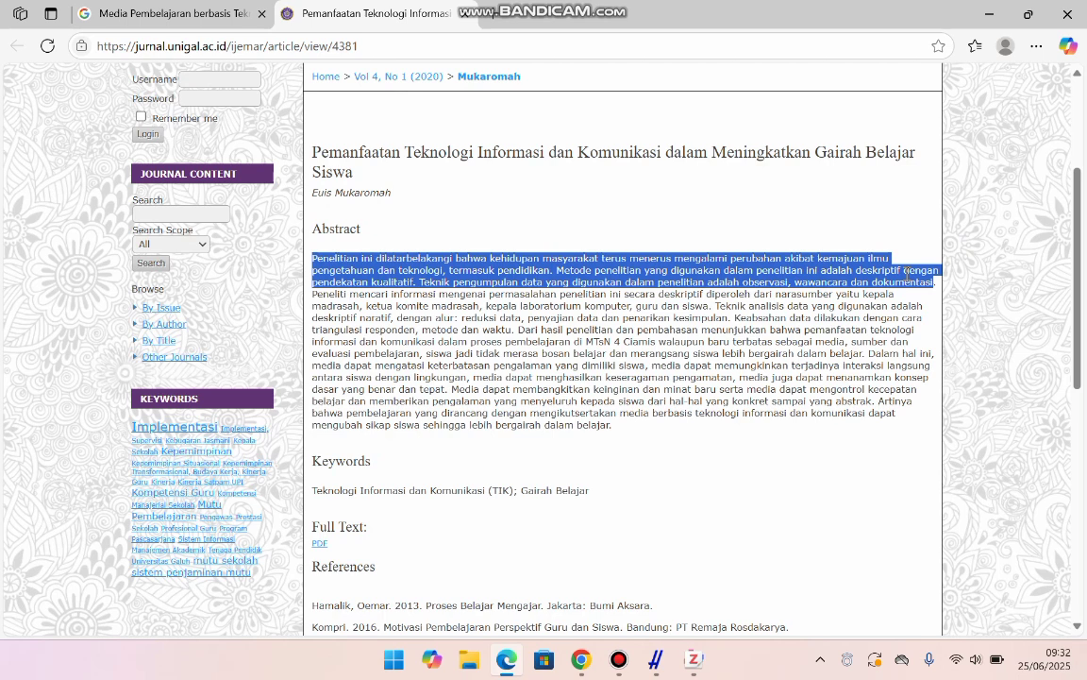
Step: Switch to Word, maximize its window and create a blank document
click(991, 11)
click(991, 11)
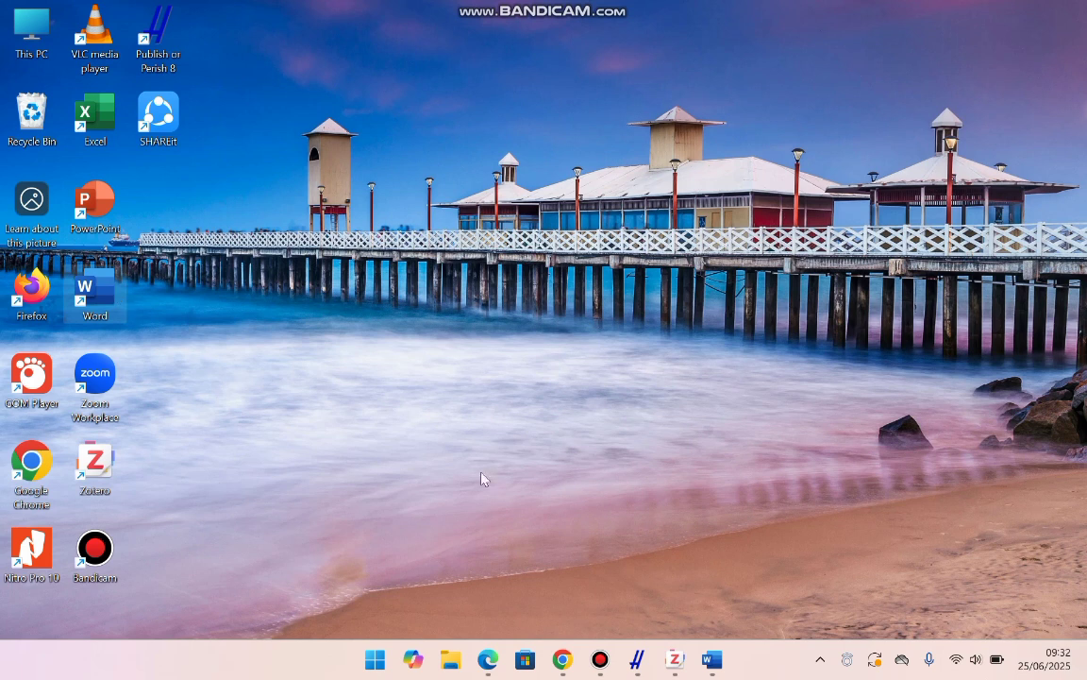
click(706, 655)
click(706, 655)
click(703, 613)
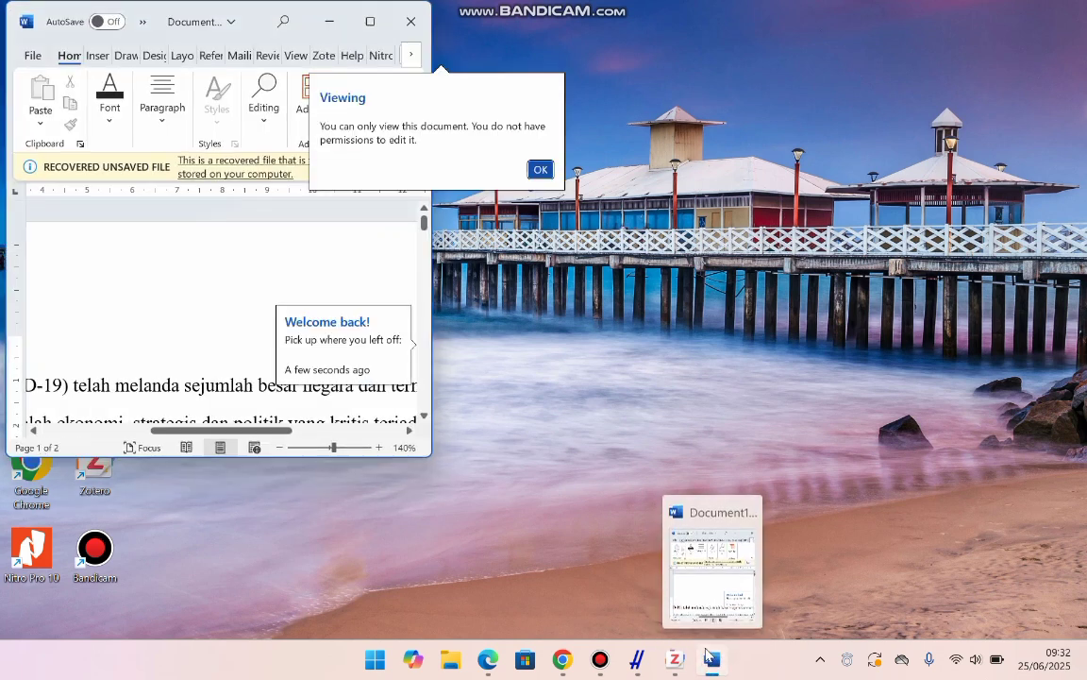
click(711, 599)
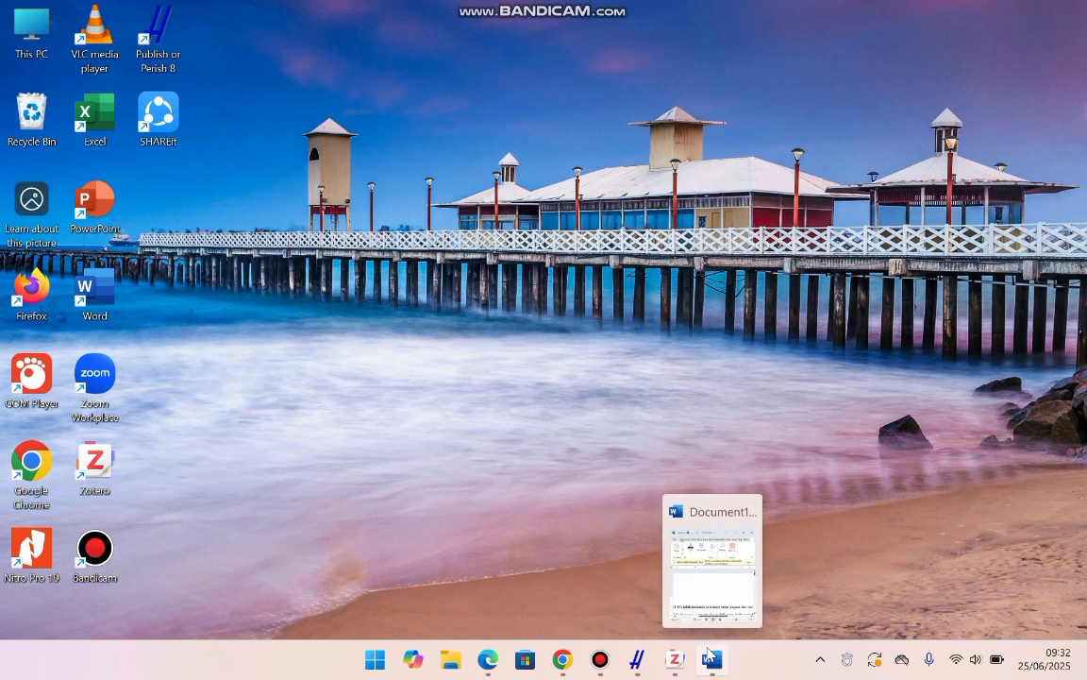
click(711, 599)
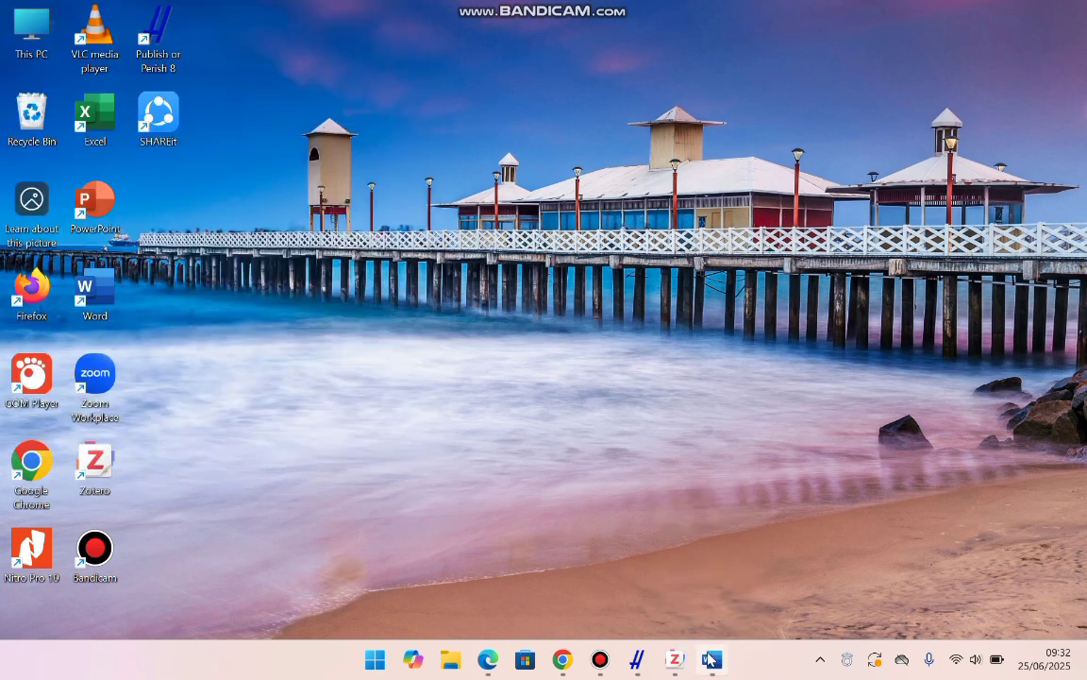
click(713, 585)
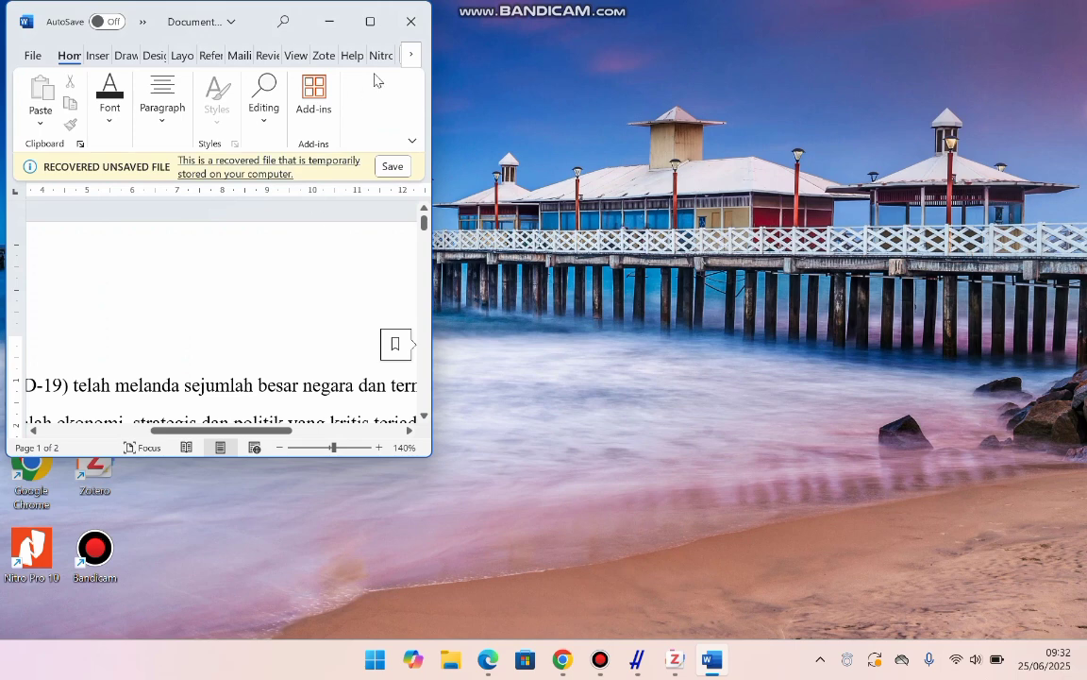
click(370, 21)
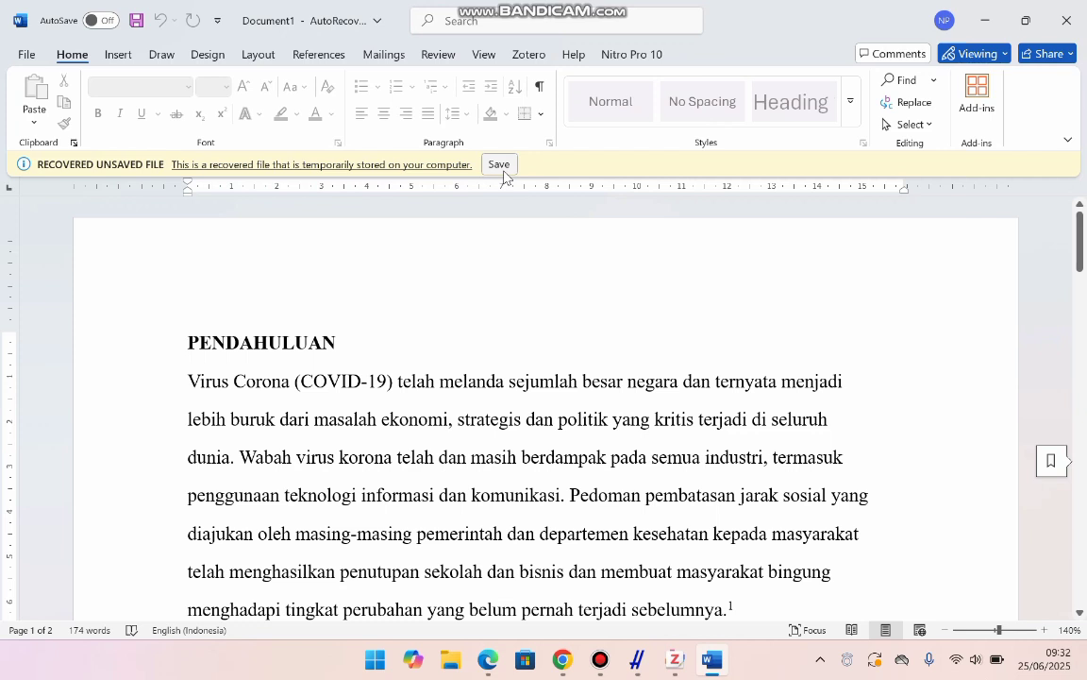
click(26, 57)
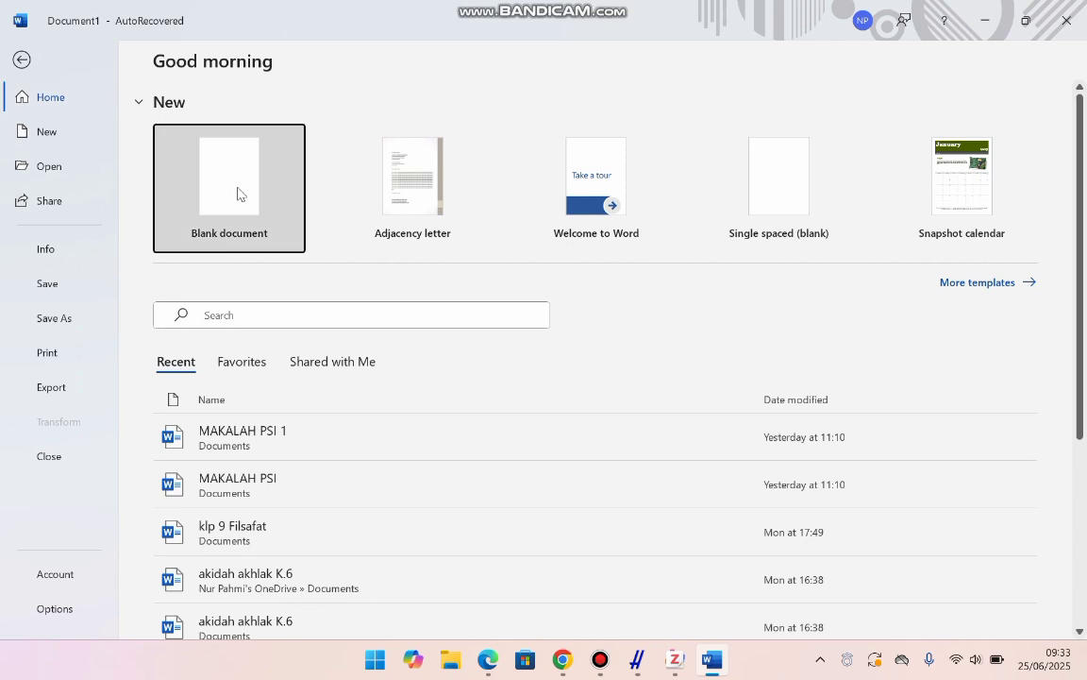
click(237, 194)
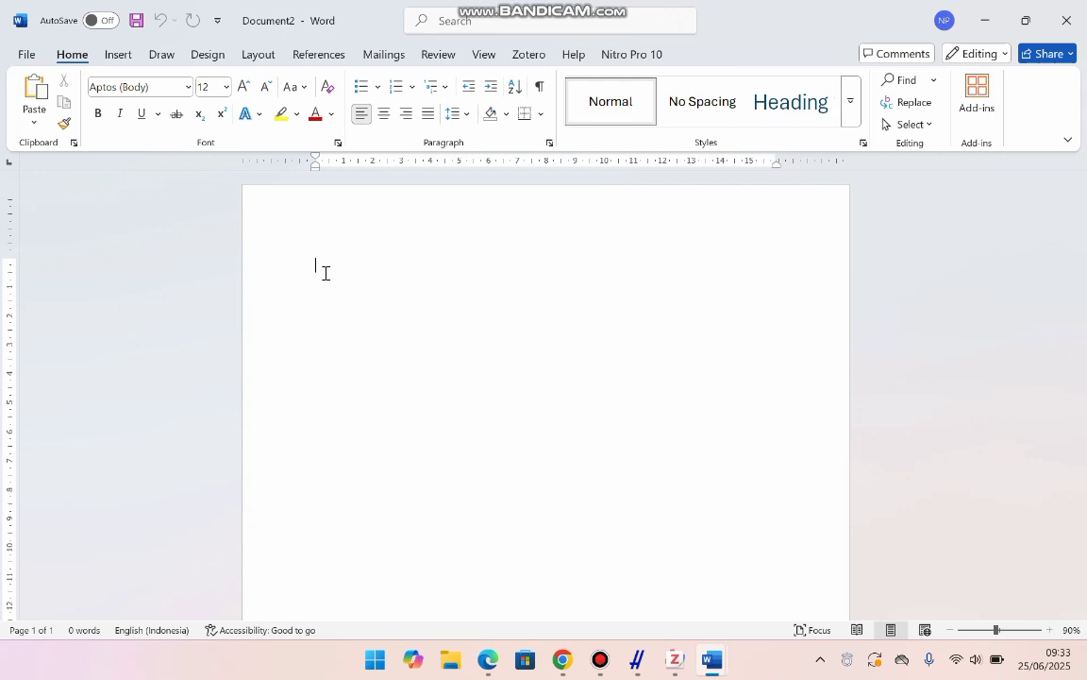
Step: Enter the heading "PENDAHULUAN" and format it in bold Times New Roman
text(PENDAHULUAN)
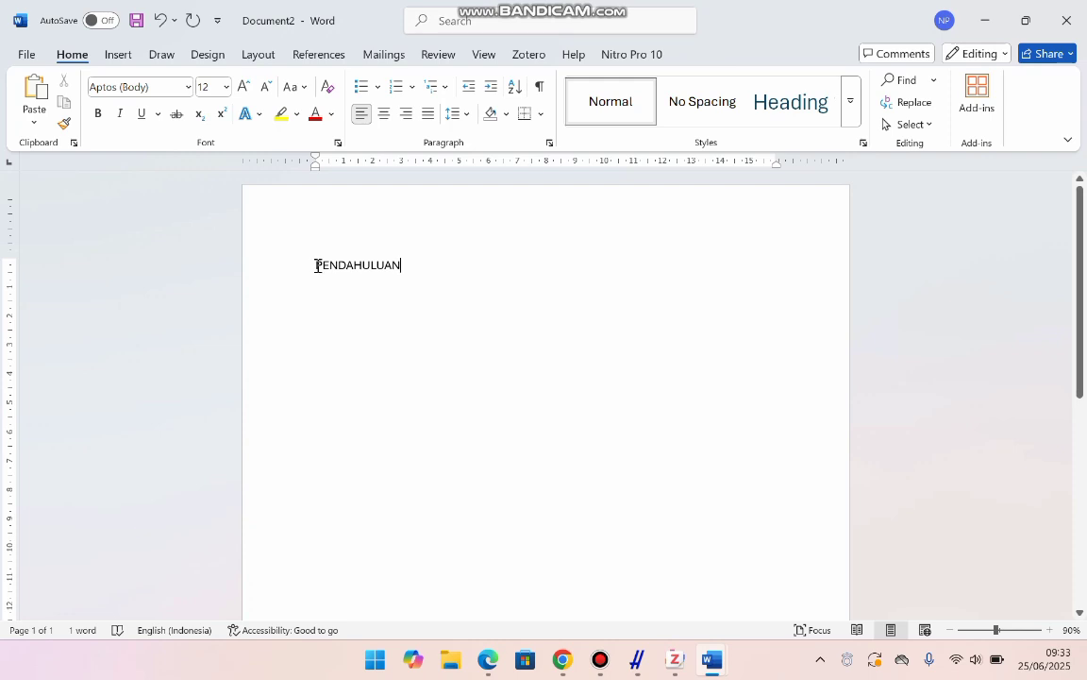
drag(317, 265, 408, 267)
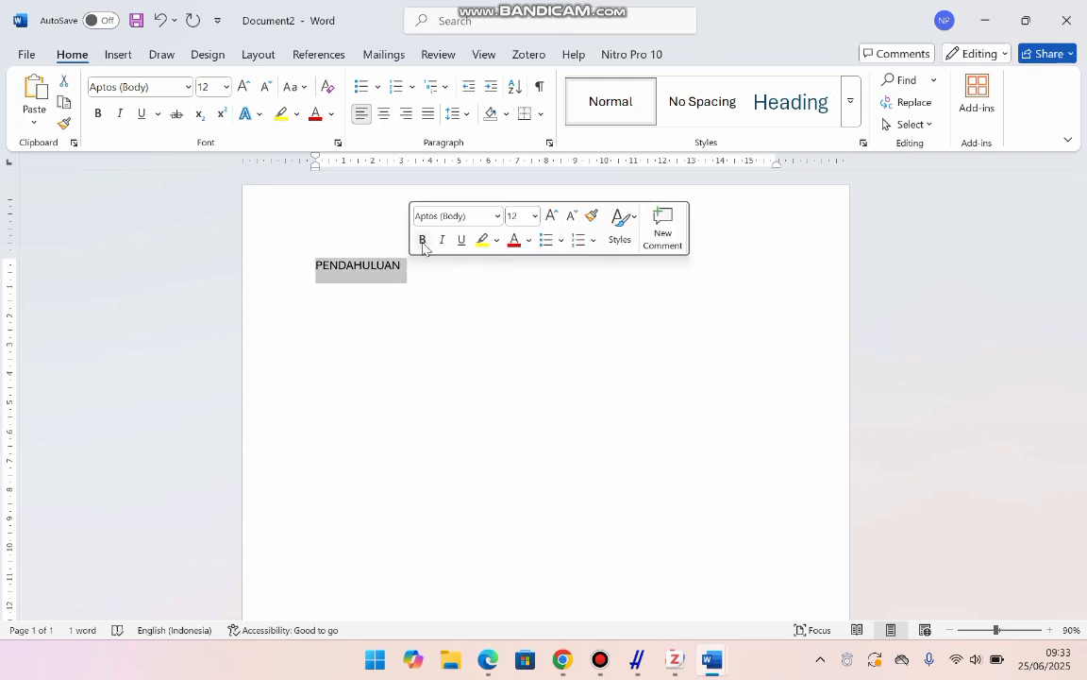
click(423, 242)
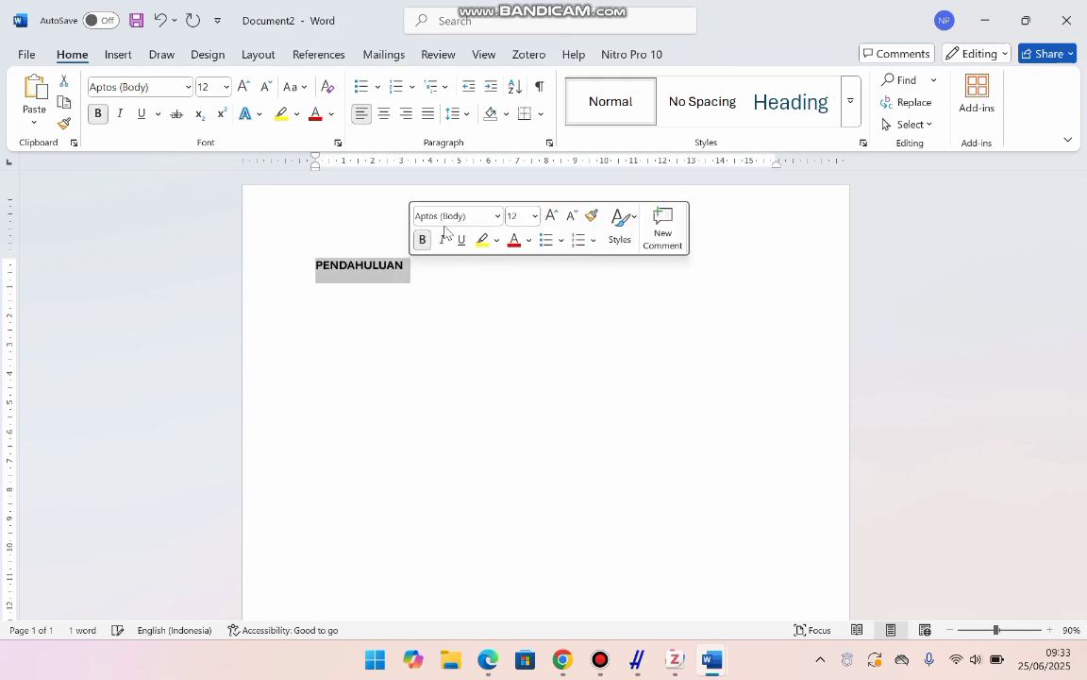
click(498, 216)
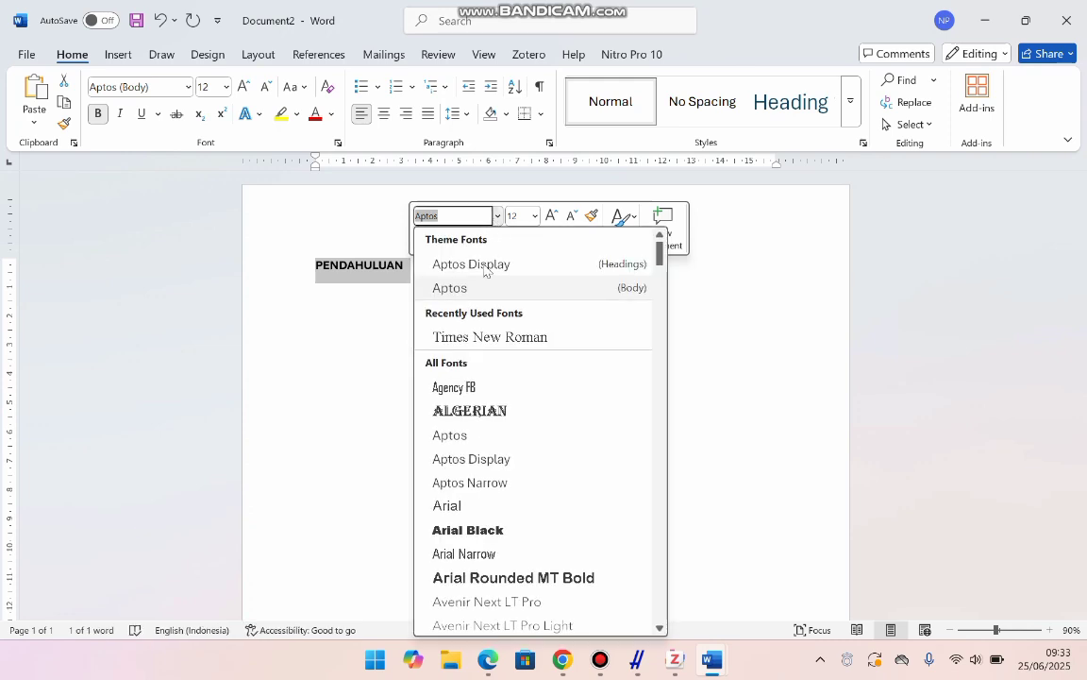
click(490, 340)
click(430, 283)
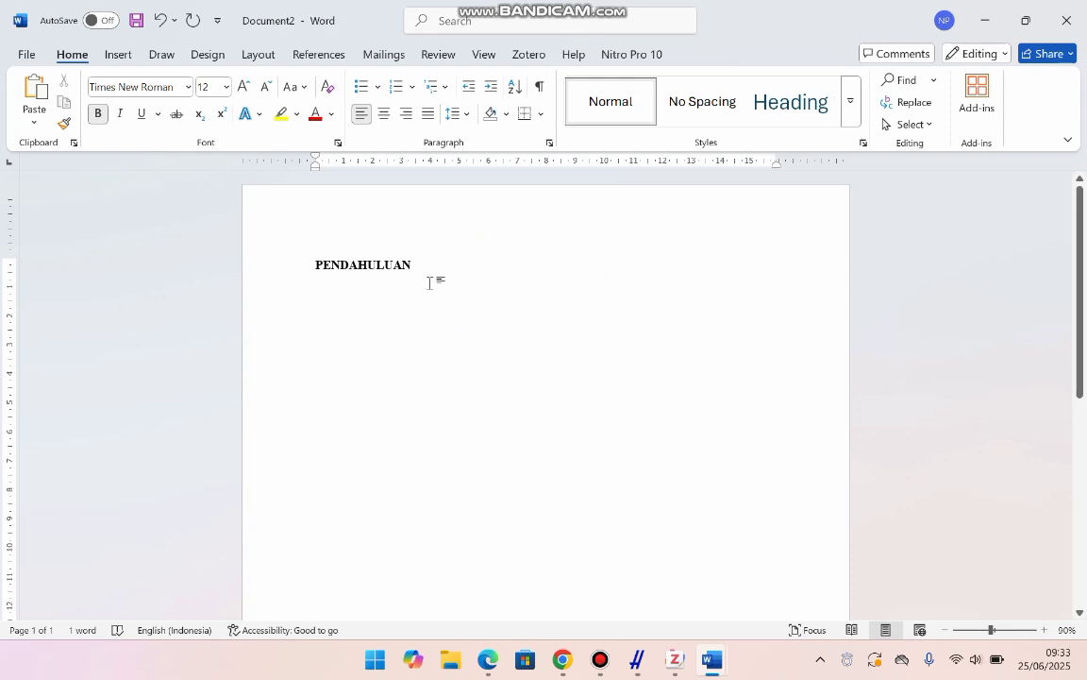
Step: Paste the copied abstract text in regular weight below the PENDAHULUAN heading and end it with a period
click(96, 117)
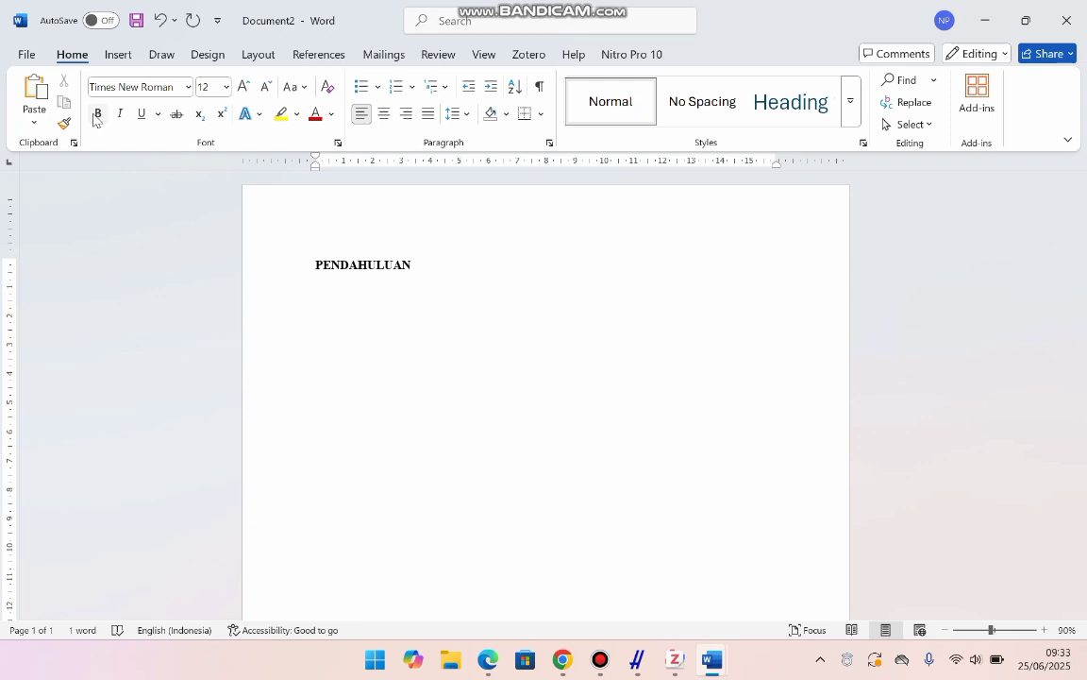
click(35, 94)
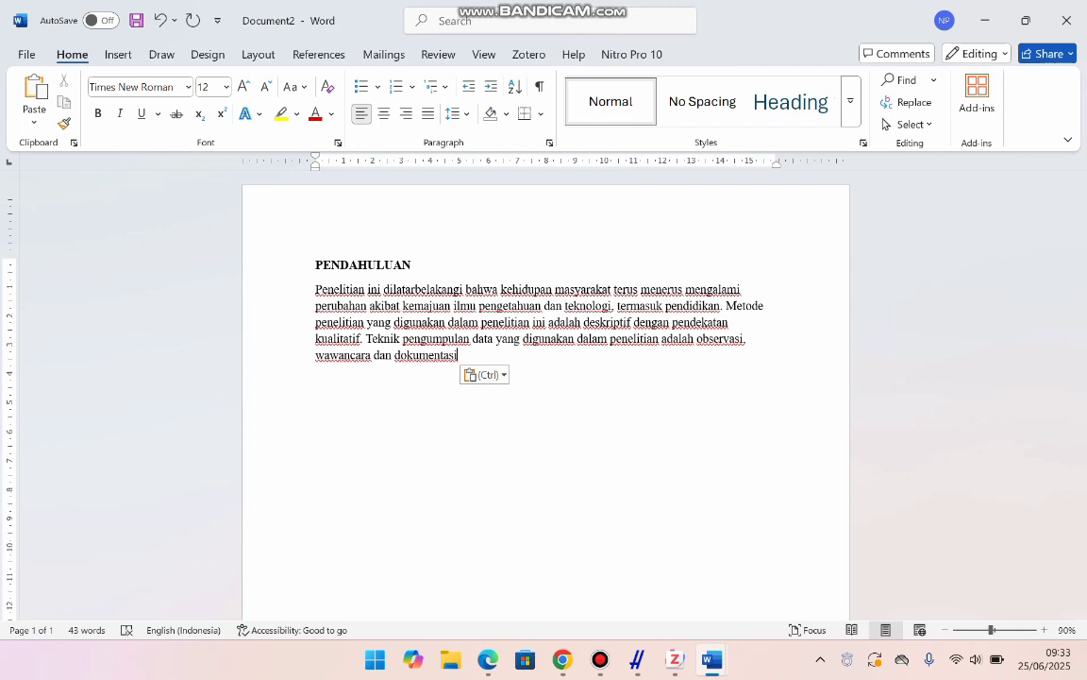
text(.)
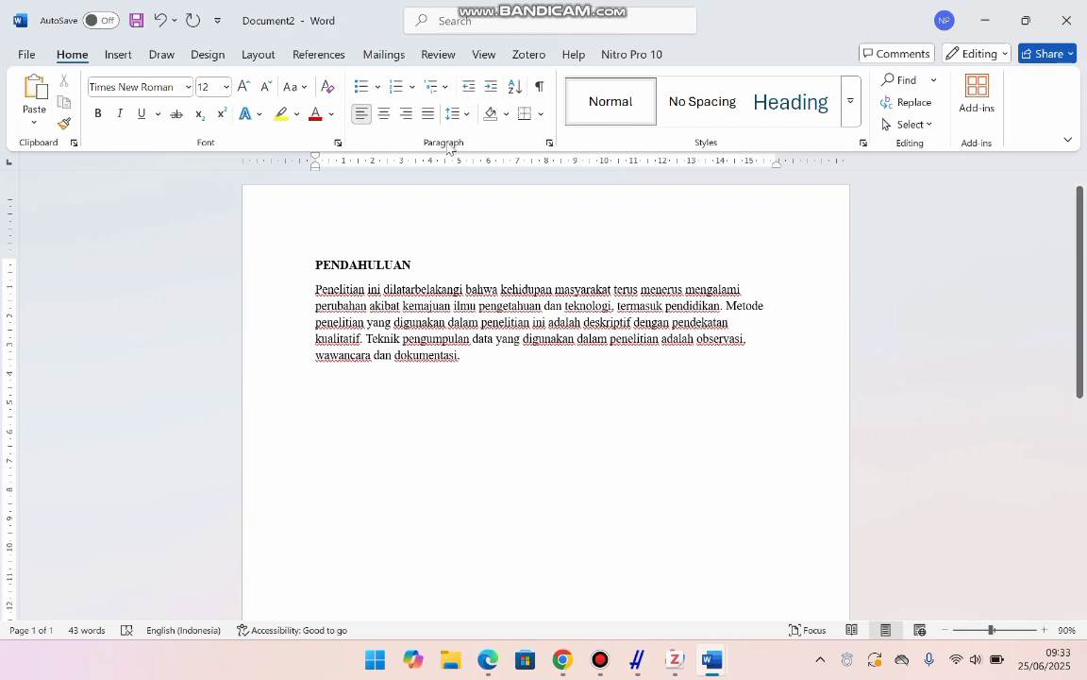
Step: Cite "Pemanfaatan teknologi informasi dan komunikasi" after the paragraph with Zotero, using Chicago Manual of Style 17th edition (full note) footnotes, and check the footnote
click(526, 56)
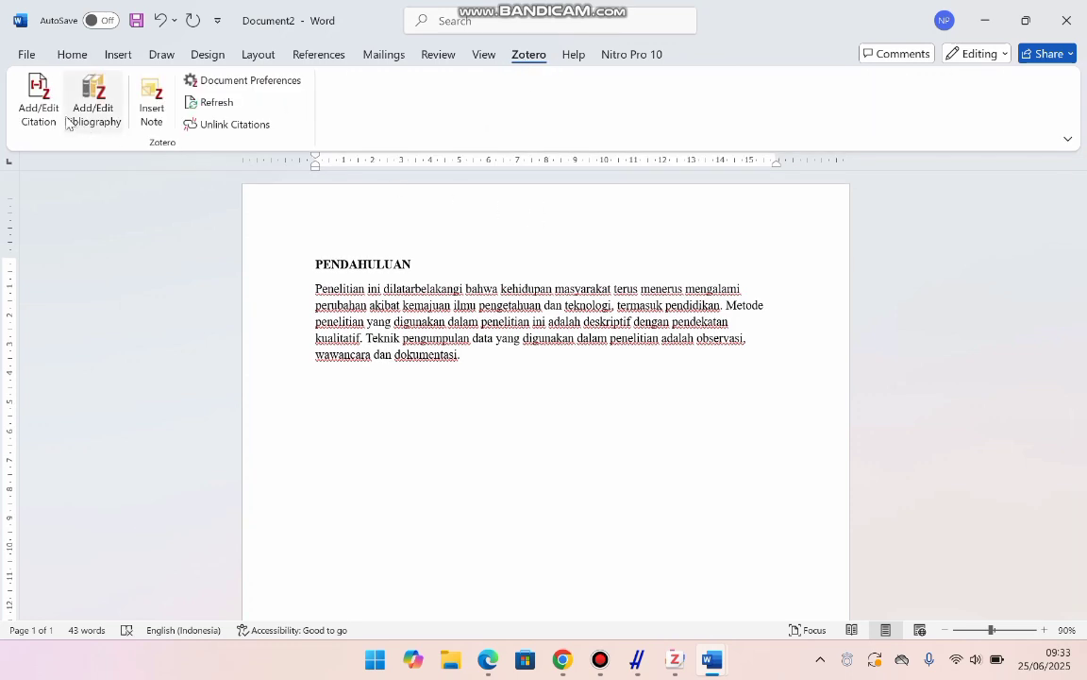
click(31, 112)
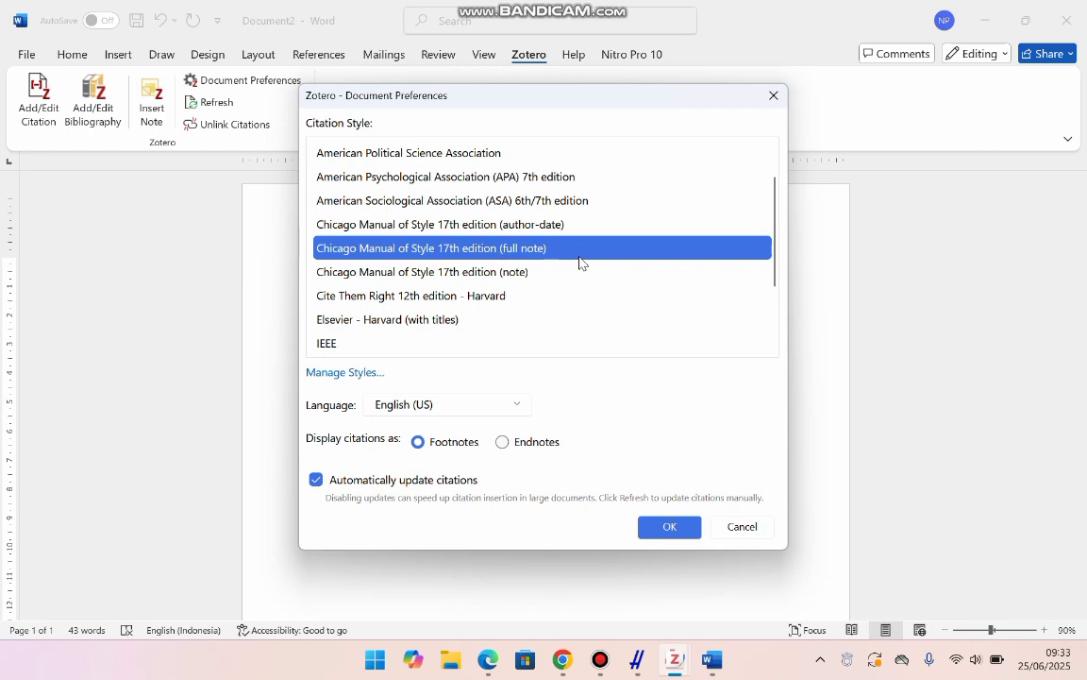
click(681, 531)
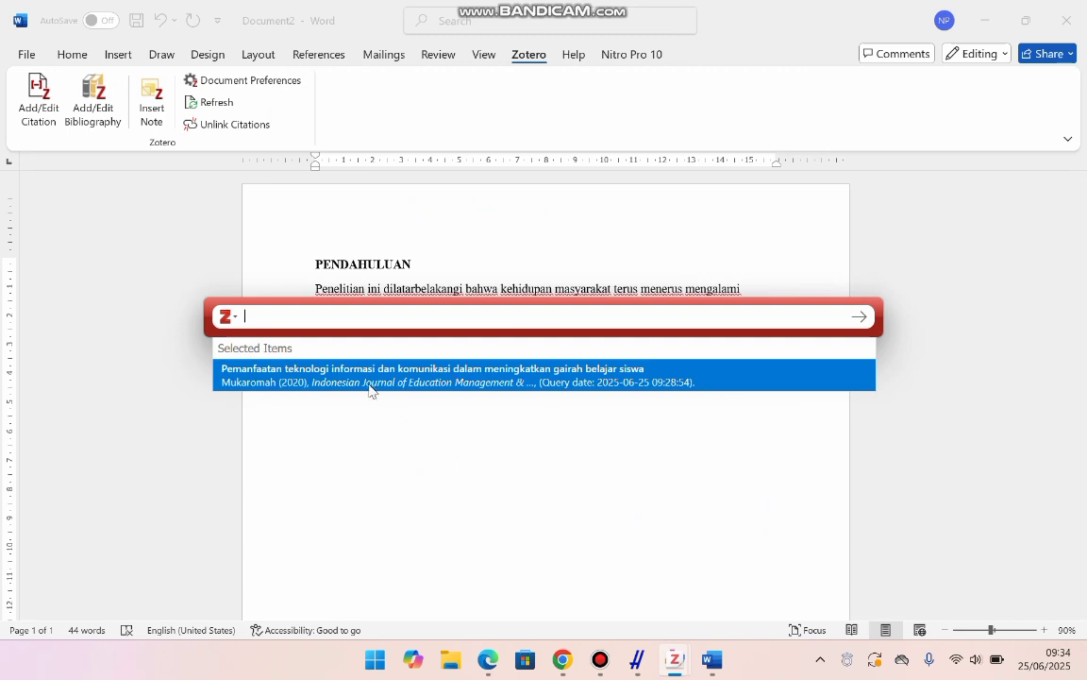
click(372, 384)
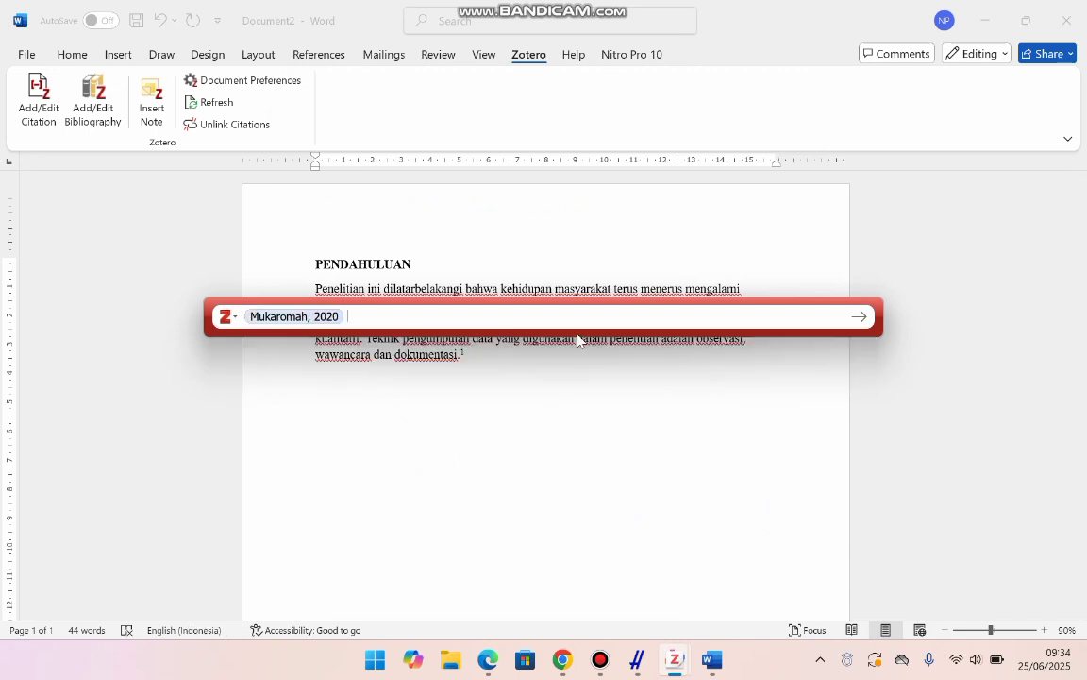
click(856, 323)
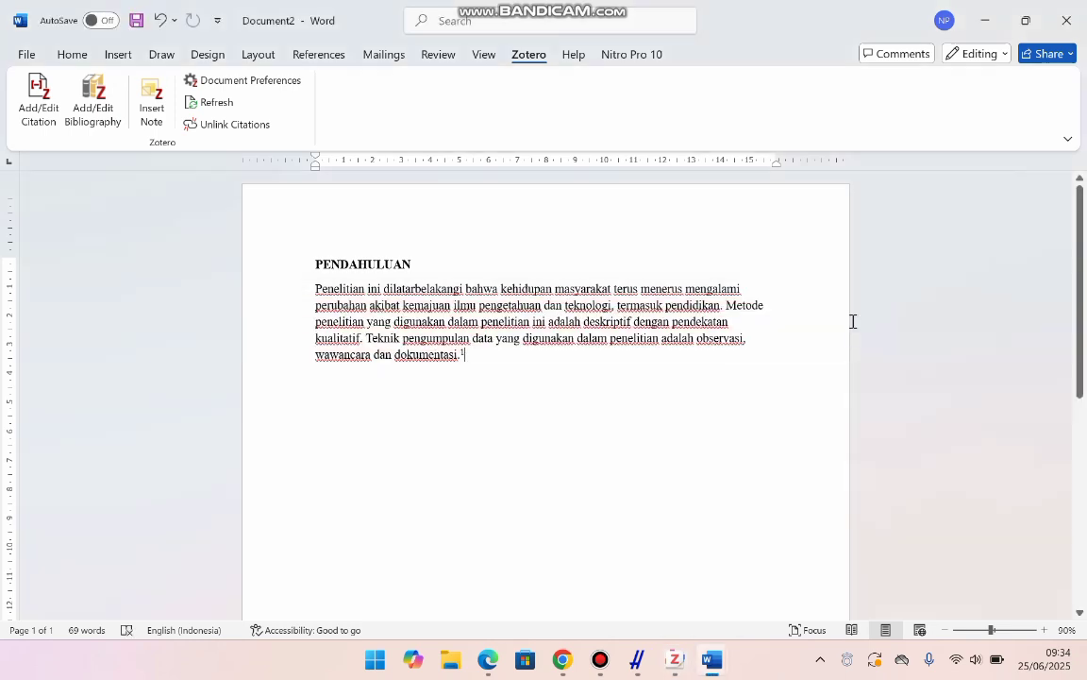
scroll(852, 321, down, 8)
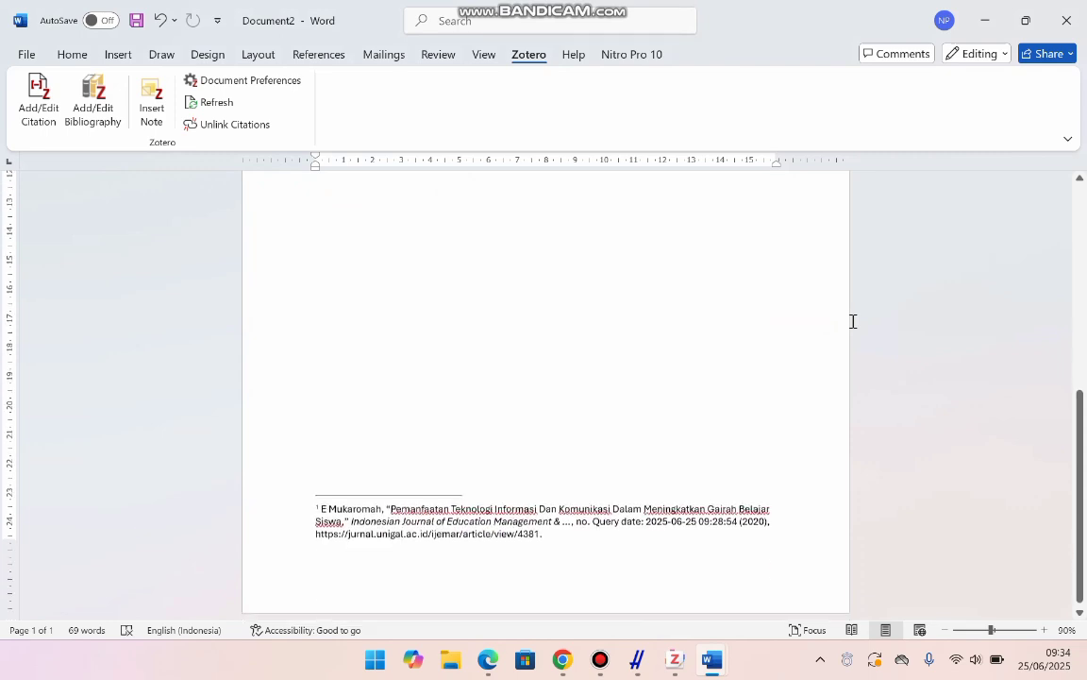
scroll(365, 408, up, 5)
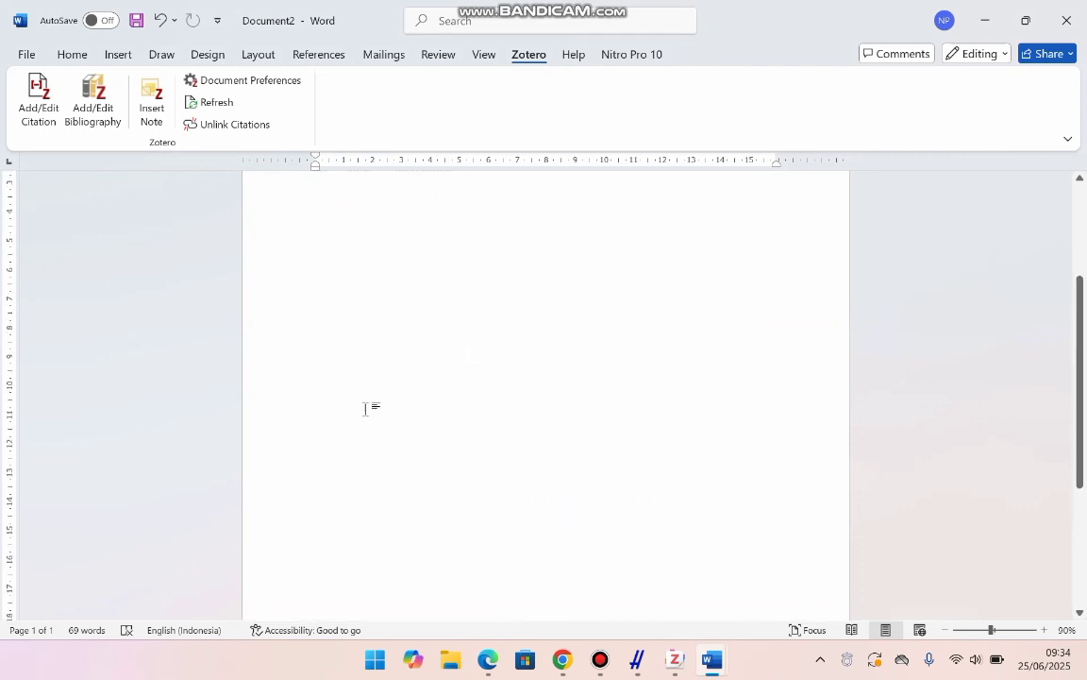
scroll(386, 400, down, 6)
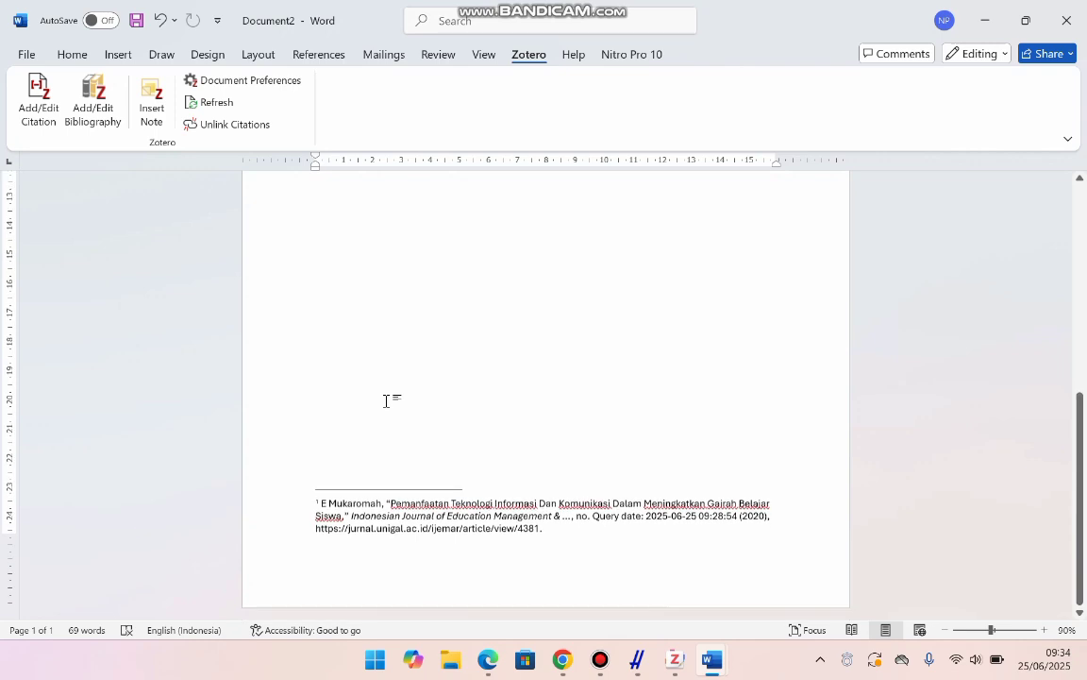
scroll(386, 400, up, 6)
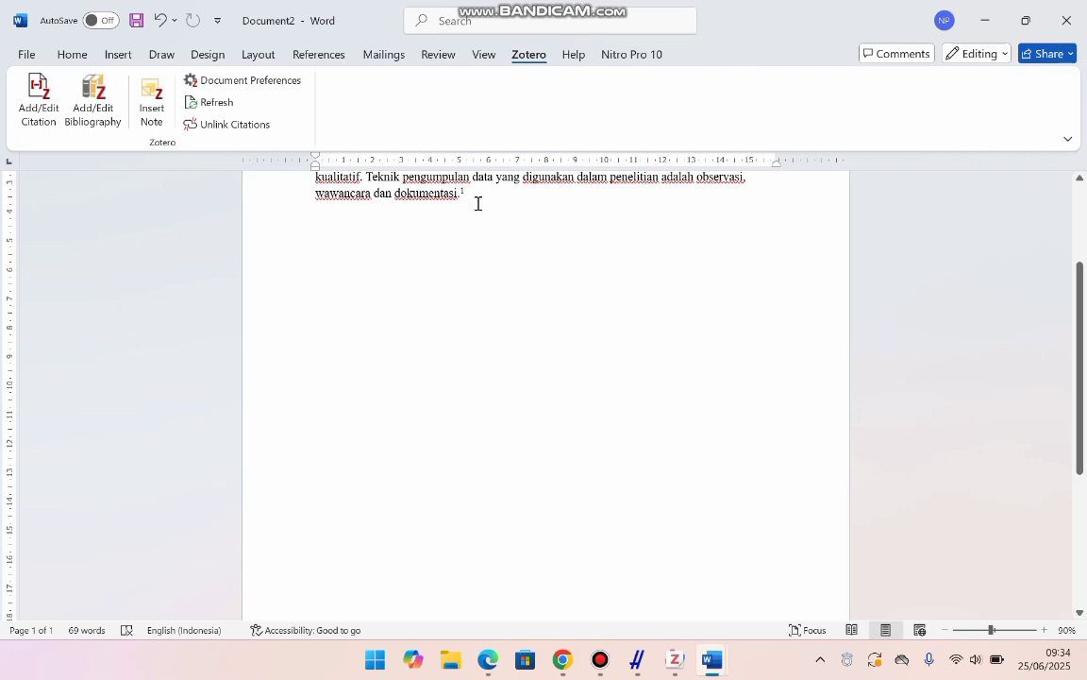
Step: Add blank lines below the cited paragraph until the text cursor reaches a second page
key(ctrl+z)
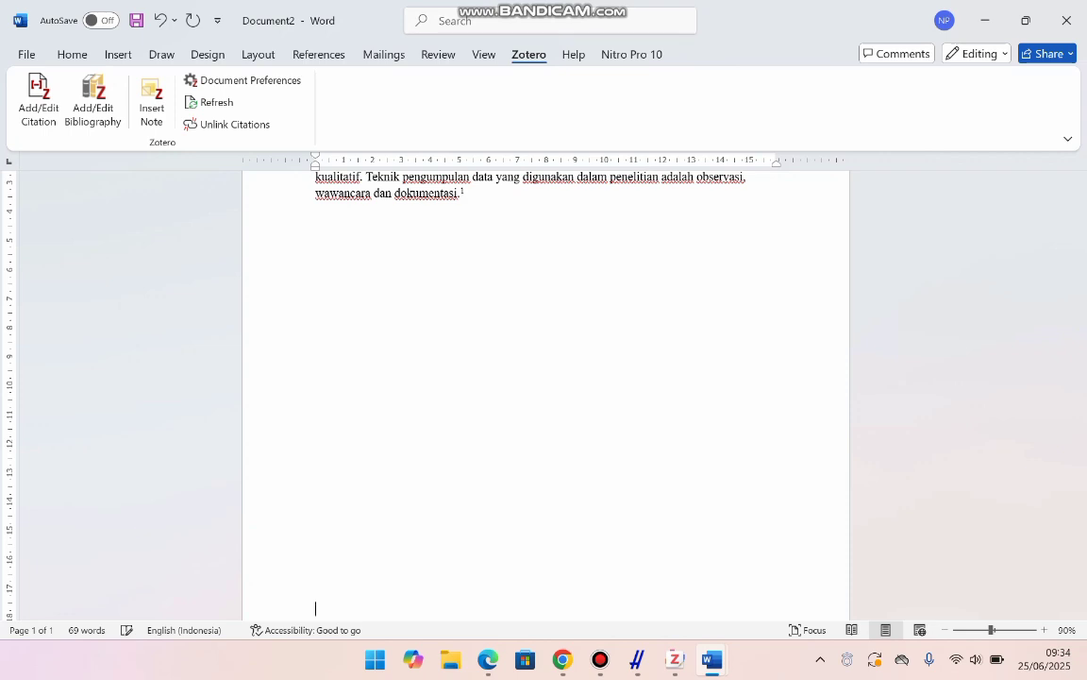
scroll(478, 203, down, 10)
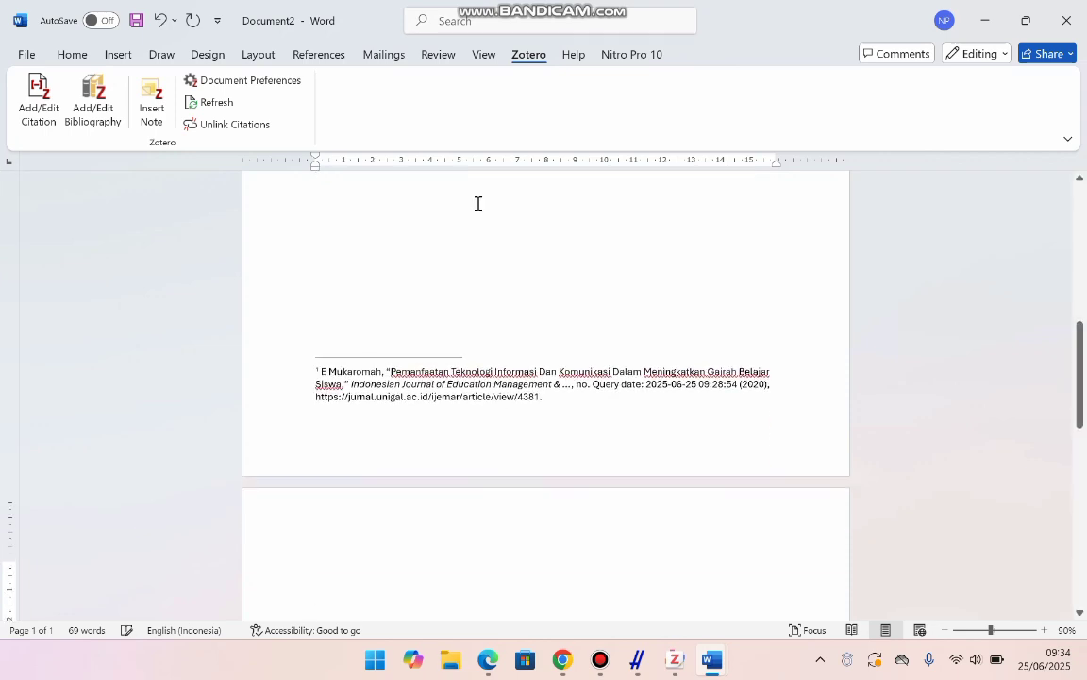
key(BackSpace)
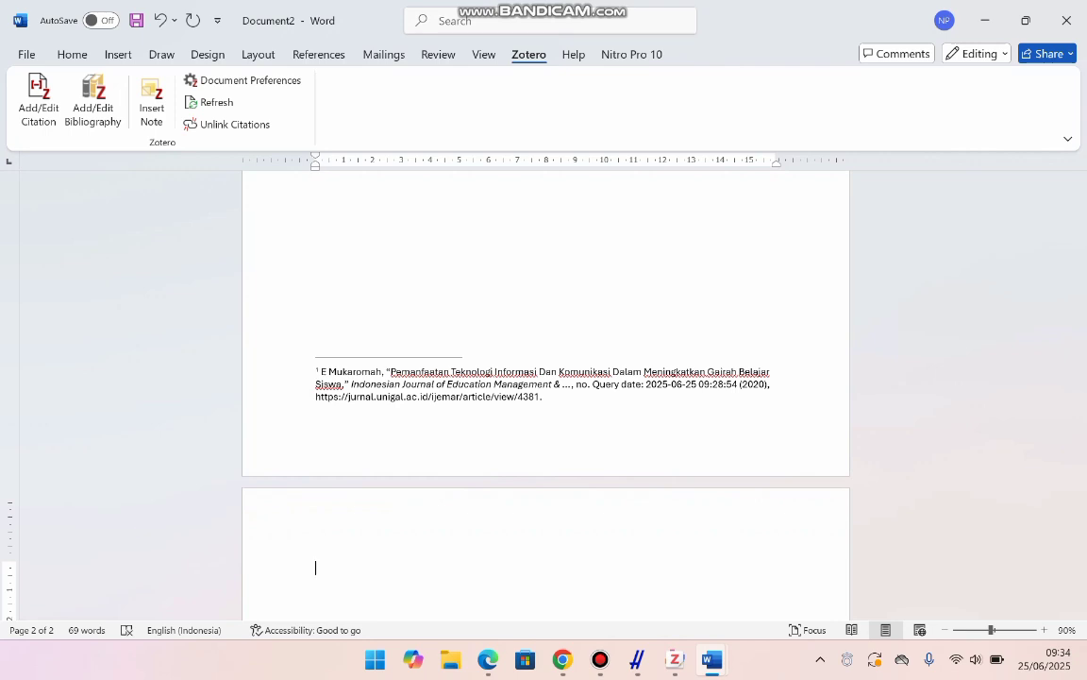
Step: Enter the bold heading "DAFTAR PUSTAKA" at the start of the second page and start a new line below it
click(338, 554)
text(DAF)
key(BackSpace)
key(BackSpace)
key(BackSpace)
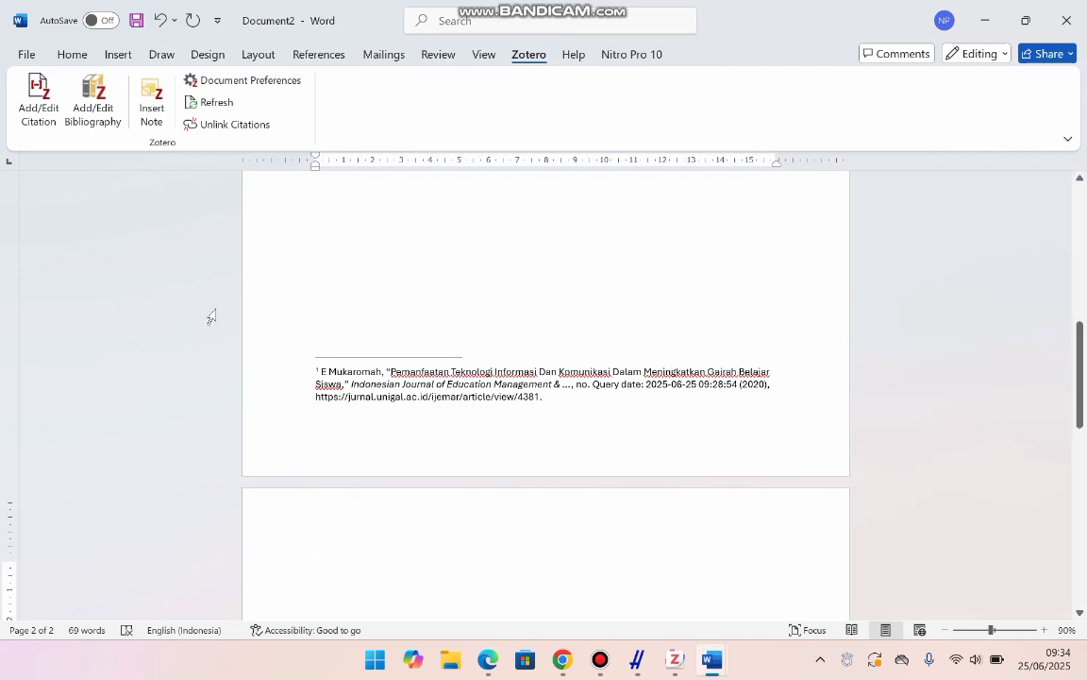
text(DAFTAR PUSTAK)
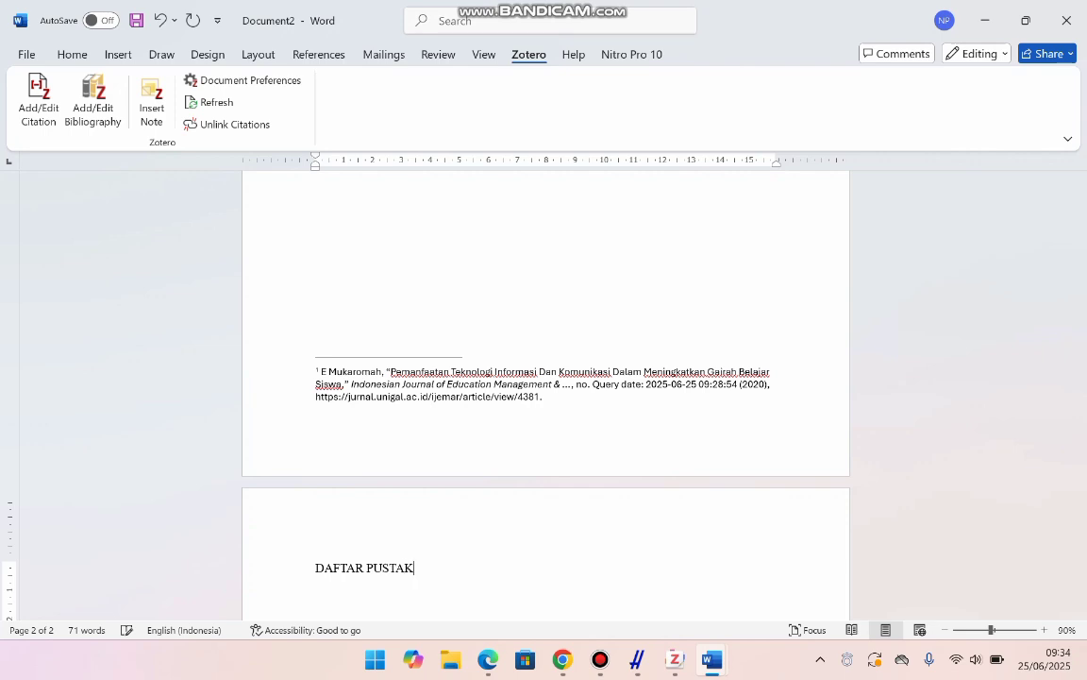
click(317, 567)
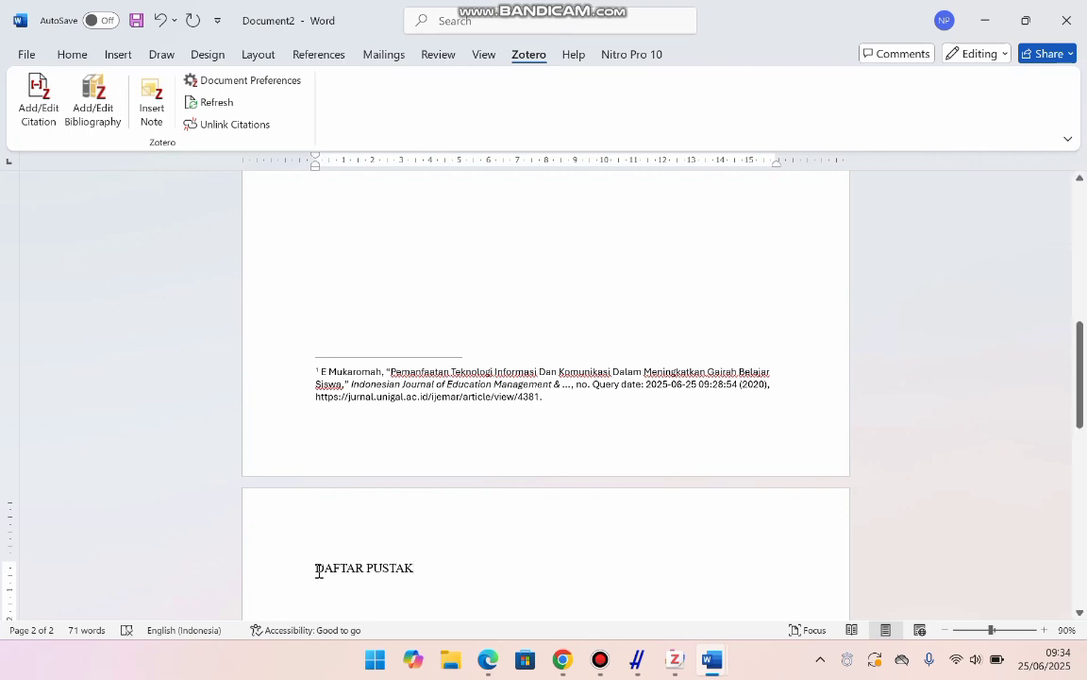
drag(333, 567, 424, 575)
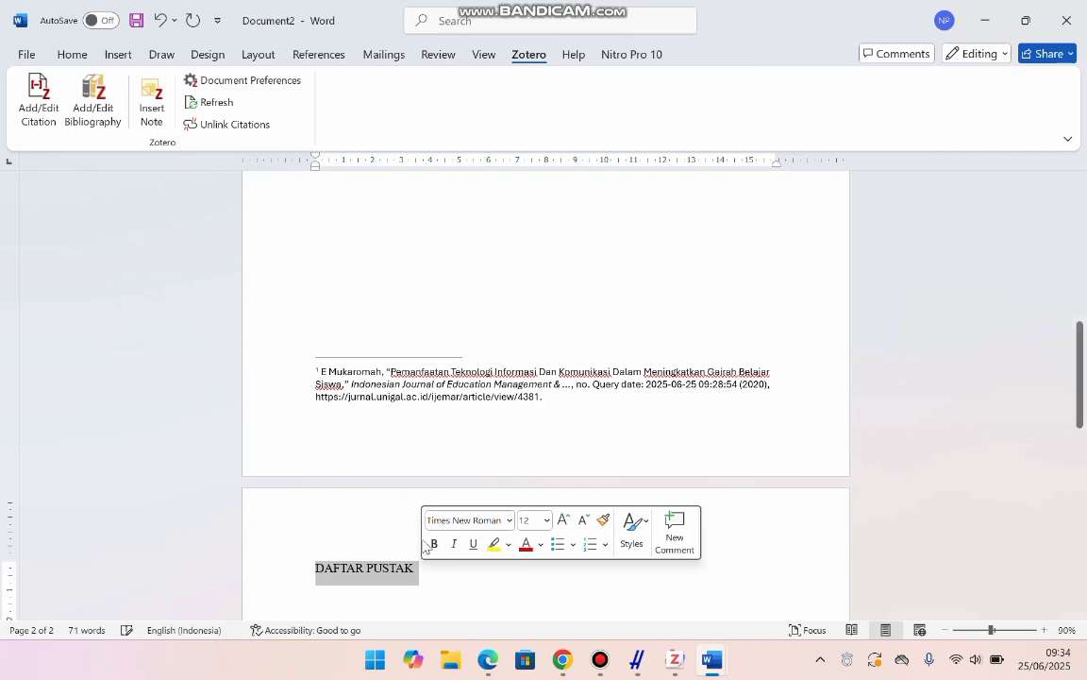
click(433, 547)
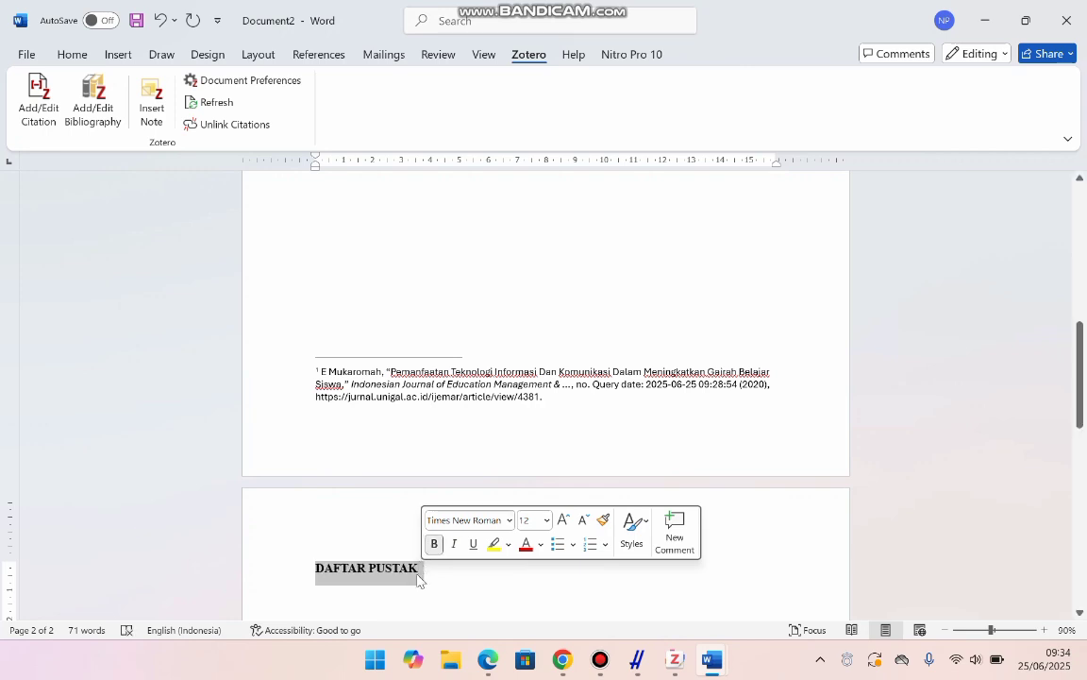
click(417, 574)
text(A)
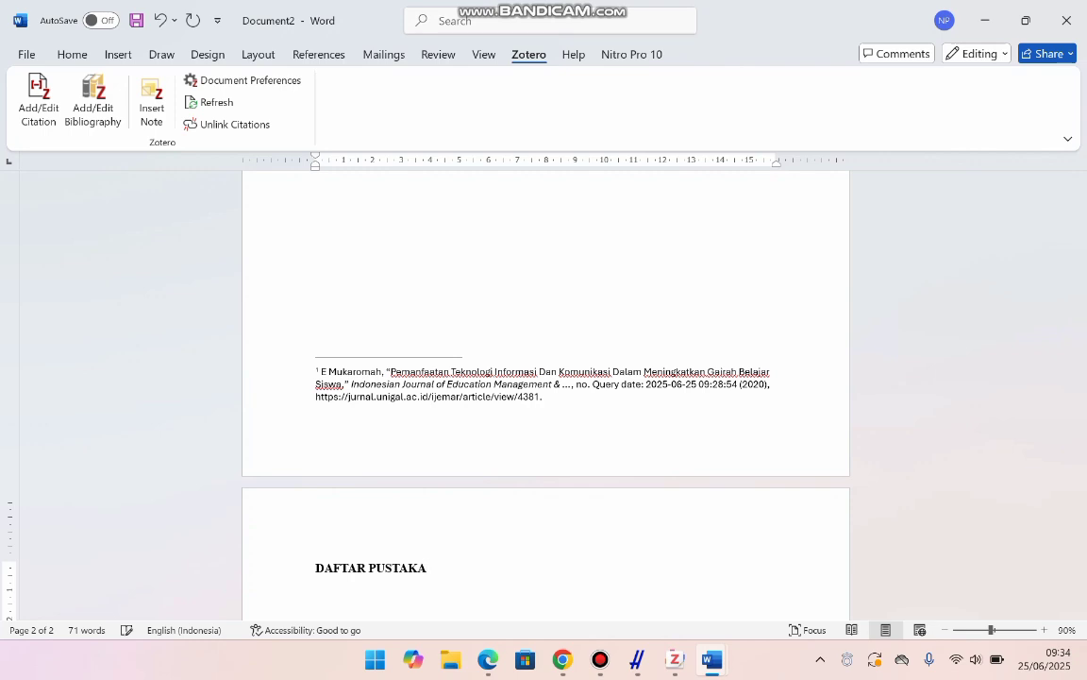
key(Return)
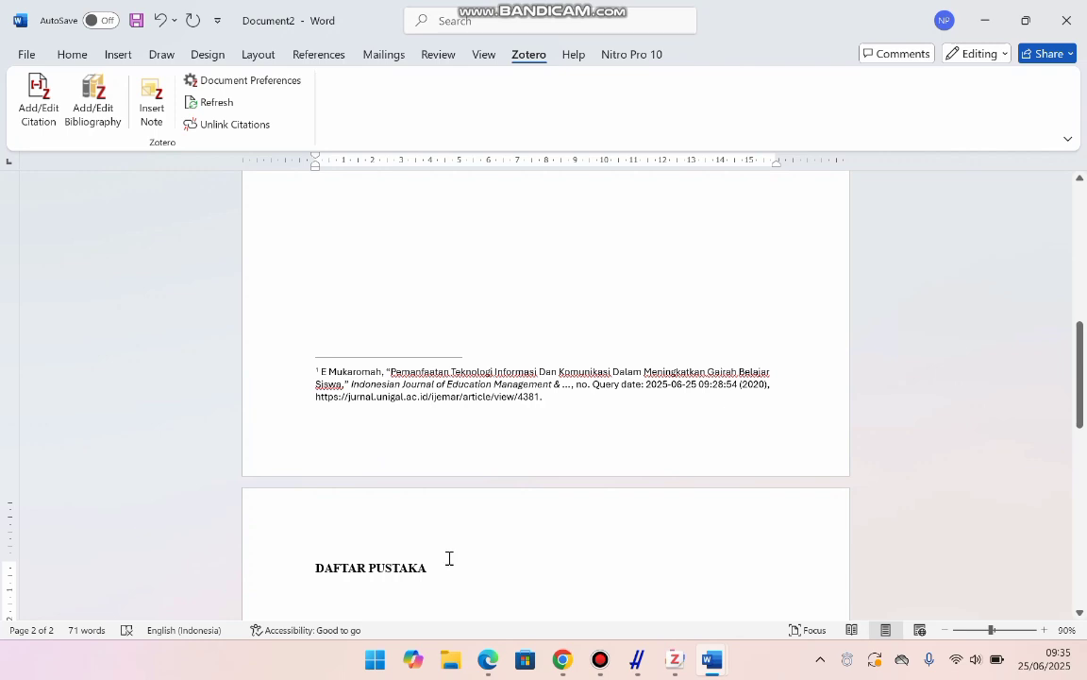
click(30, 100)
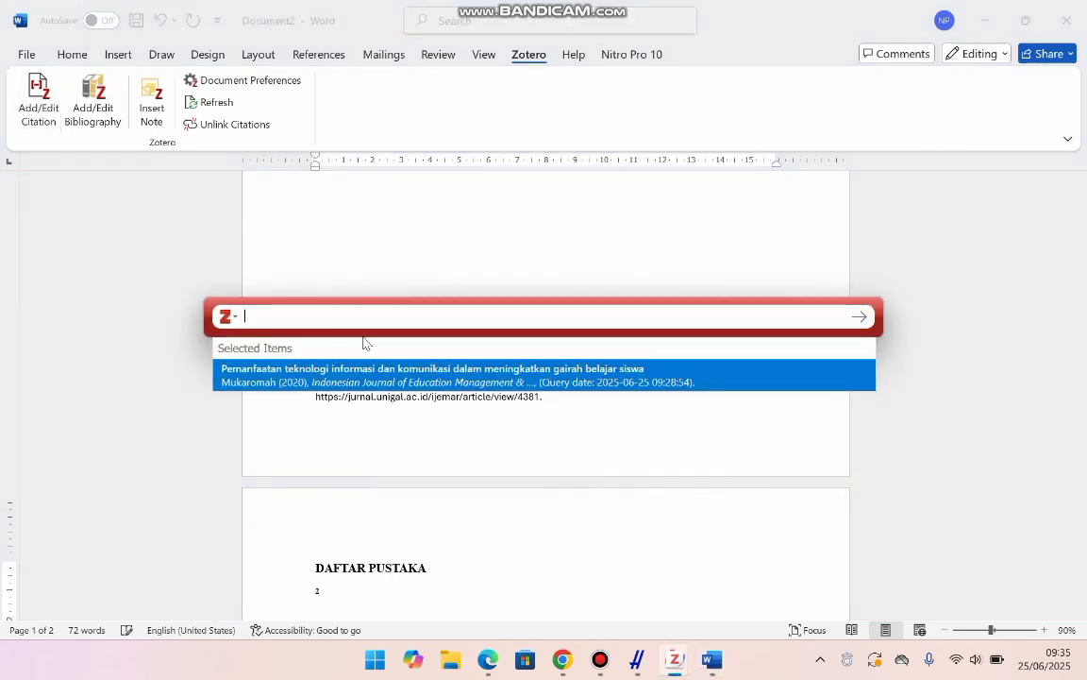
click(351, 382)
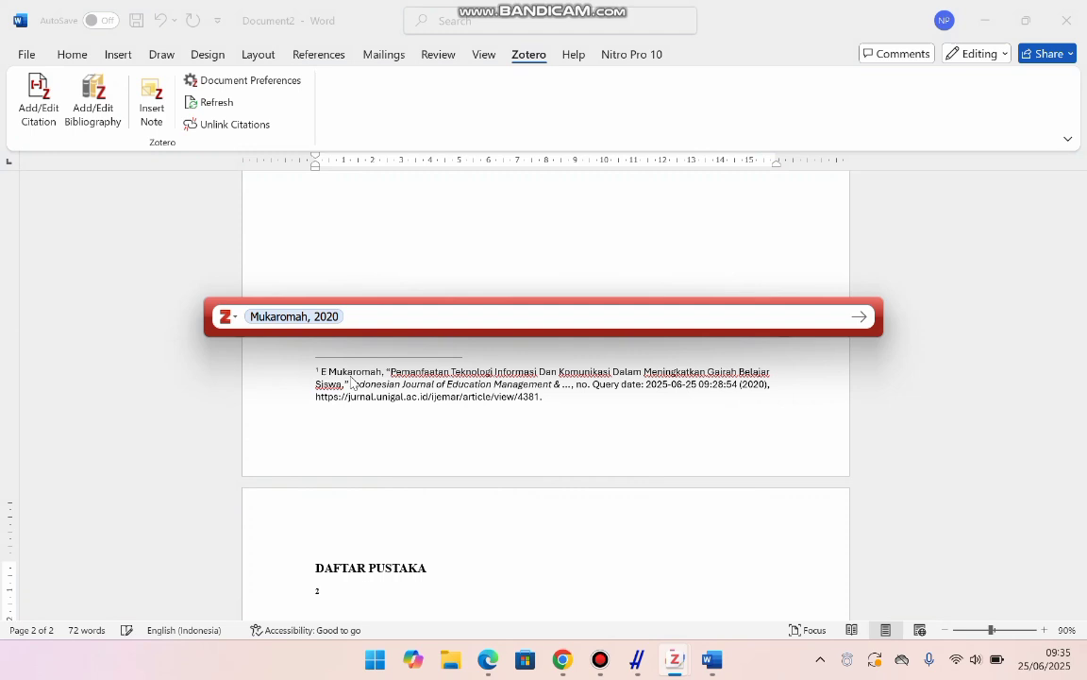
click(860, 318)
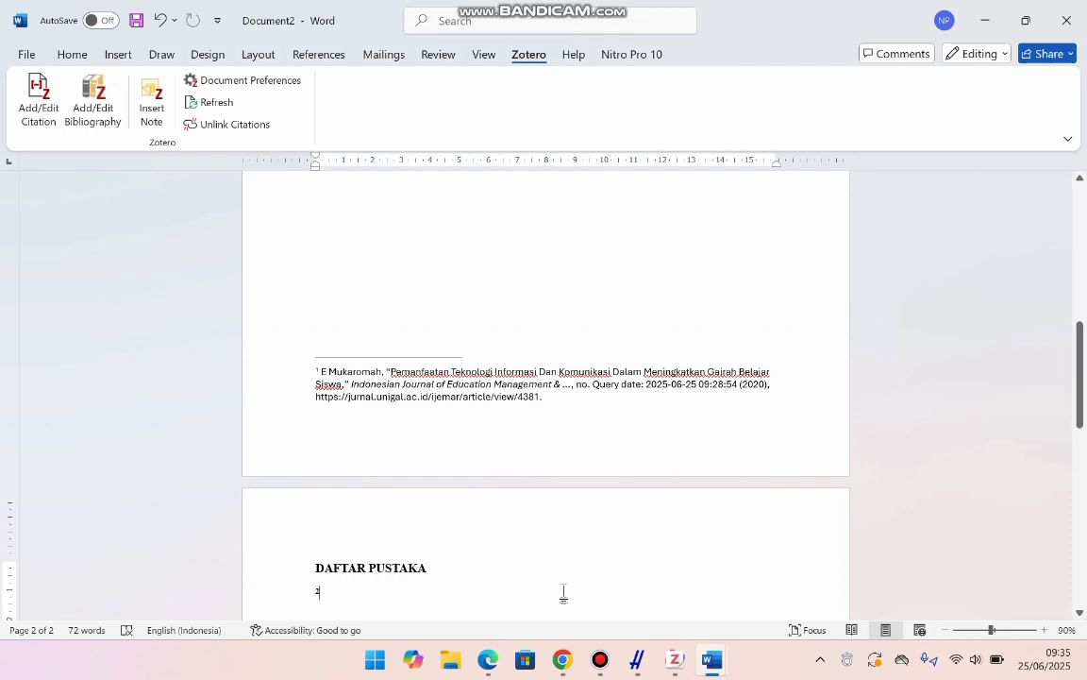
scroll(558, 469, down, 3)
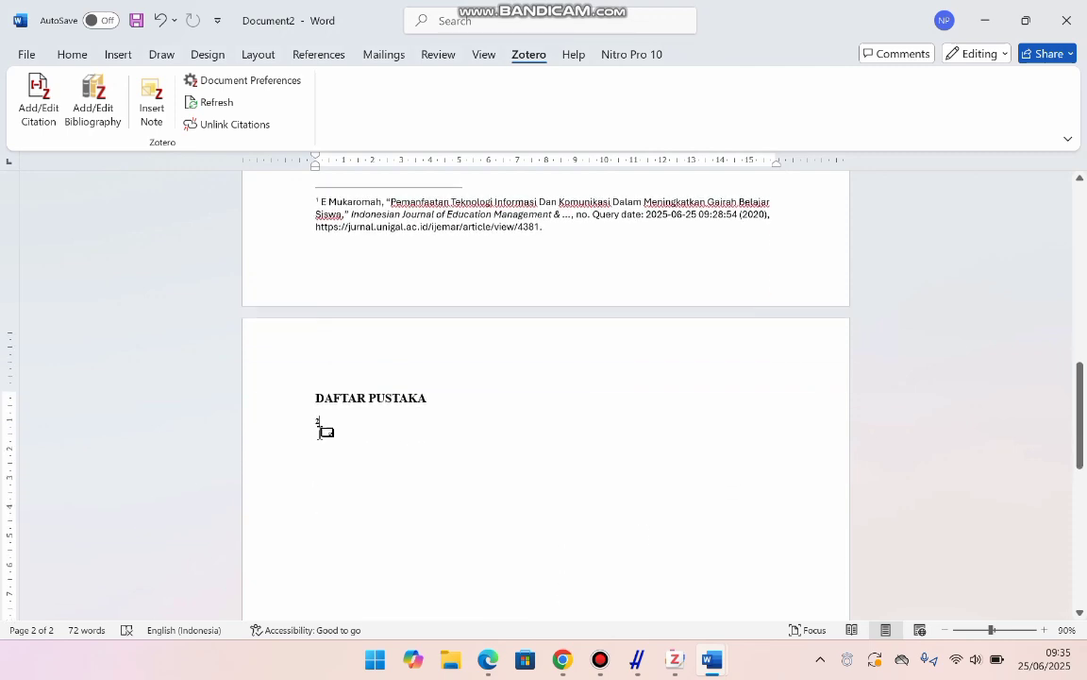
double_click(317, 422)
key(BackSpace)
Step: Insert the Zotero bibliography below the DAFTAR PUSTAKA heading and check it against the cited paragraph
click(94, 115)
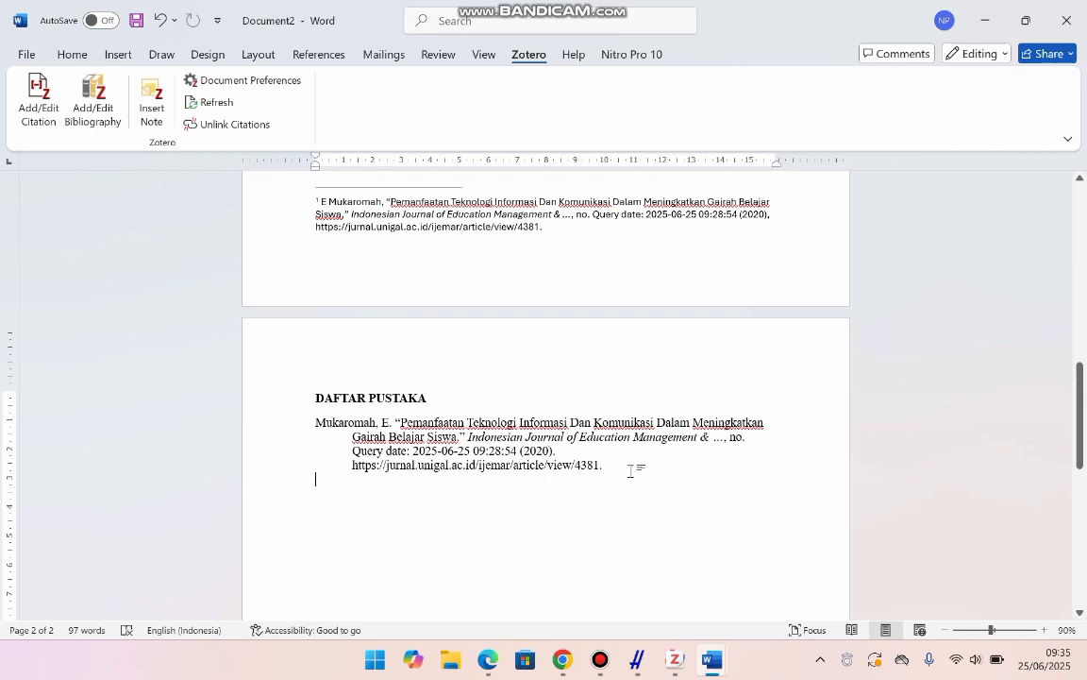
scroll(372, 431, down, 2)
scroll(372, 434, up, 5)
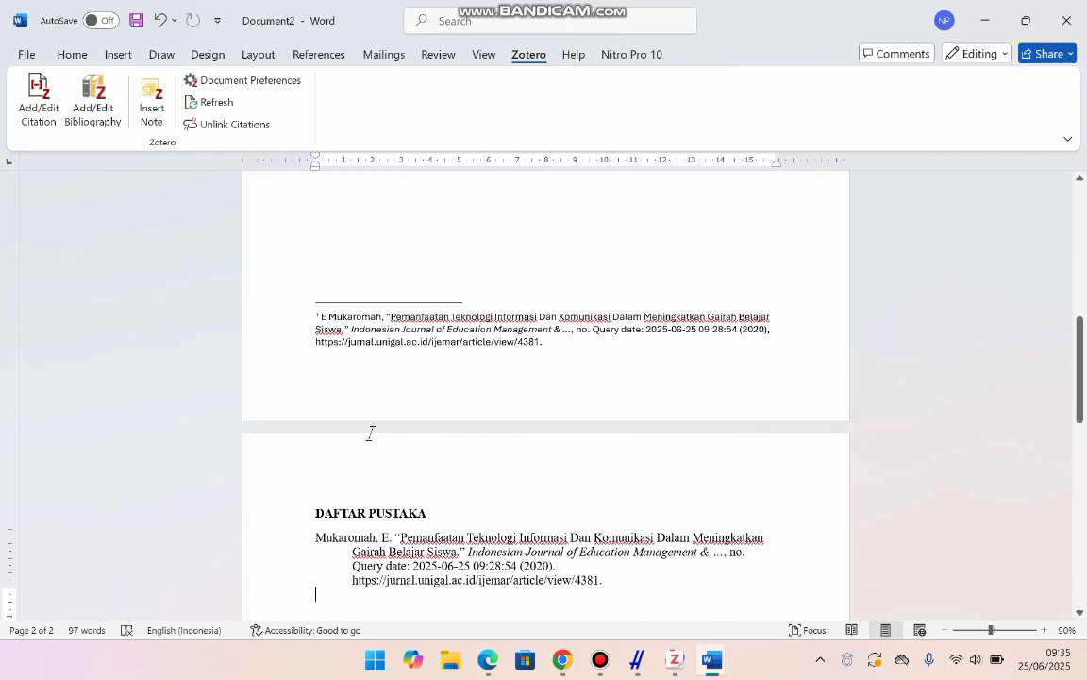
scroll(372, 434, up, 6)
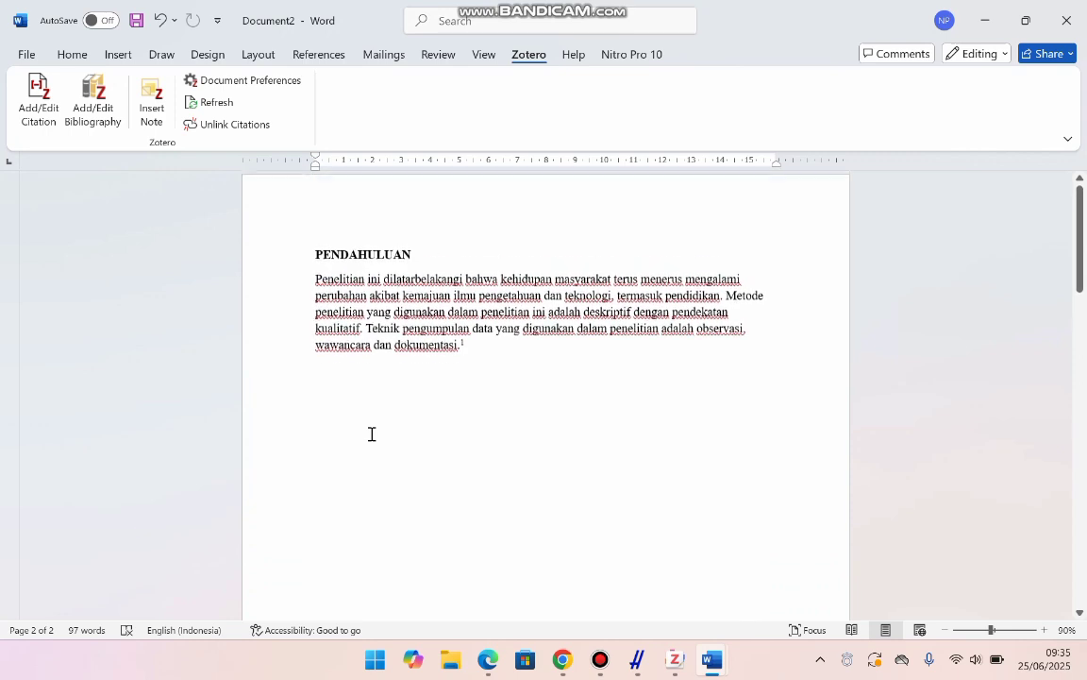
scroll(371, 434, down, 4)
scroll(372, 434, up, 1)
scroll(372, 434, up, 3)
scroll(372, 434, down, 1)
scroll(372, 434, up, 1)
scroll(372, 435, down, 1)
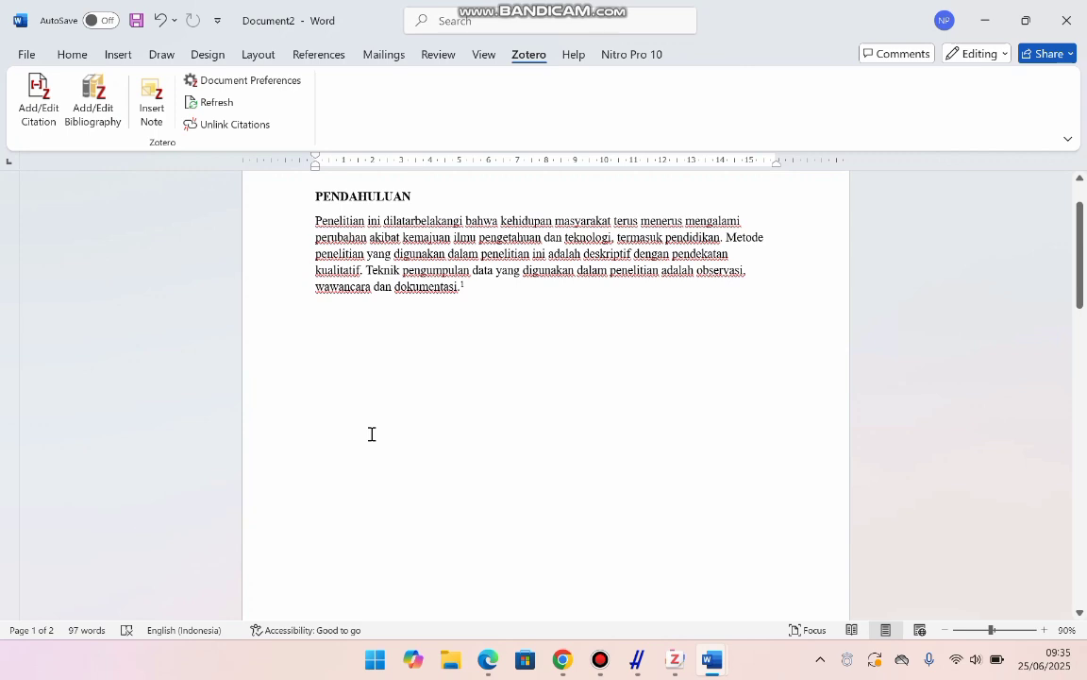
scroll(372, 434, down, 1)
scroll(372, 434, up, 1)
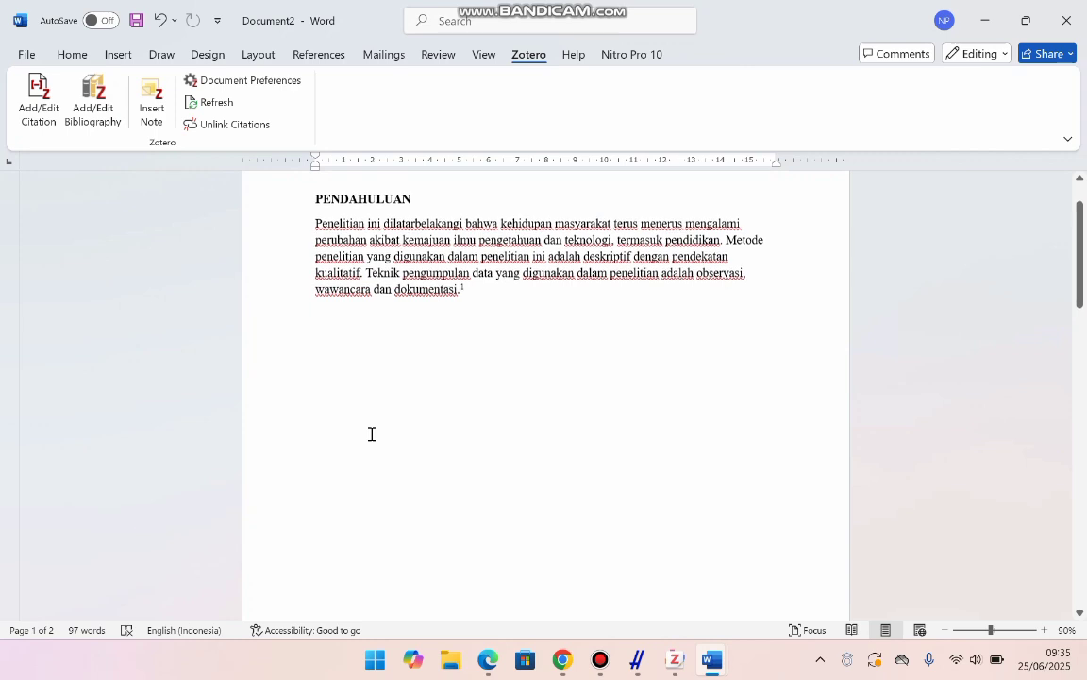
scroll(372, 434, down, 3)
scroll(372, 435, down, 1)
scroll(372, 434, up, 5)
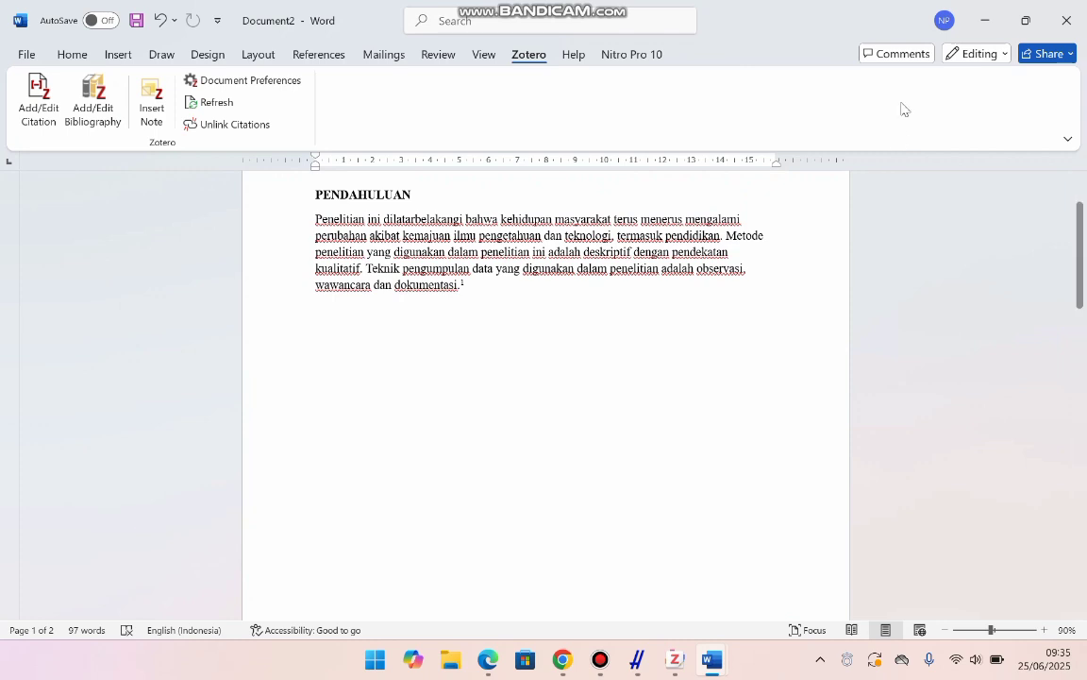
Step: Minimize the document, switch to Zotero and add a new Book item to the BUKU TEKNOLOGI subcollection
click(990, 27)
click(992, 28)
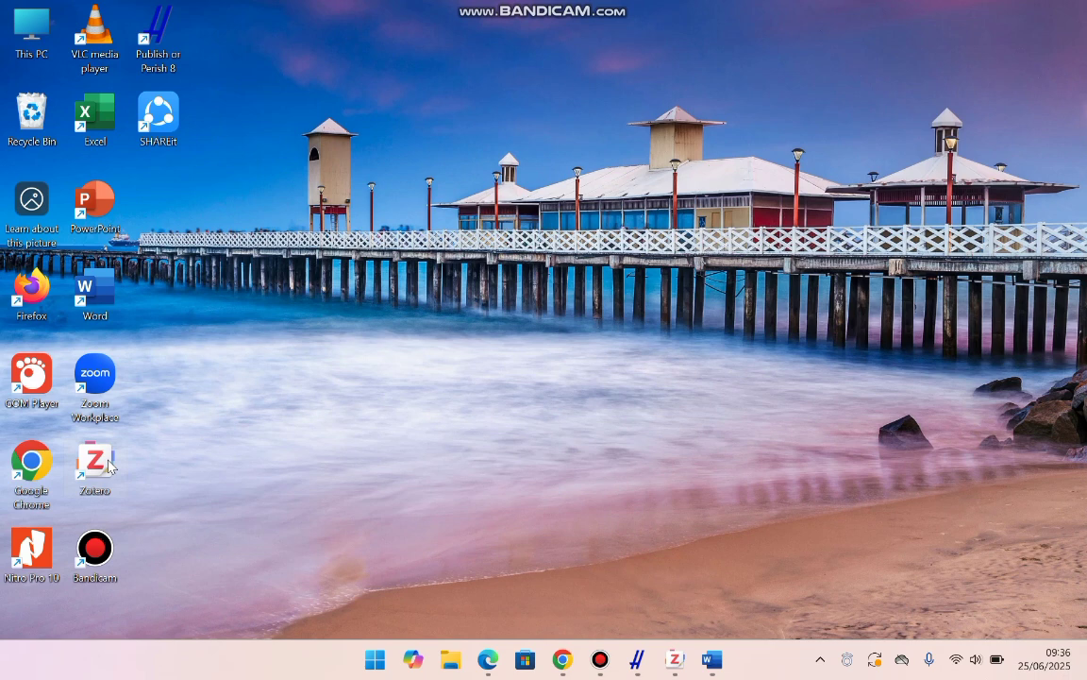
click(675, 659)
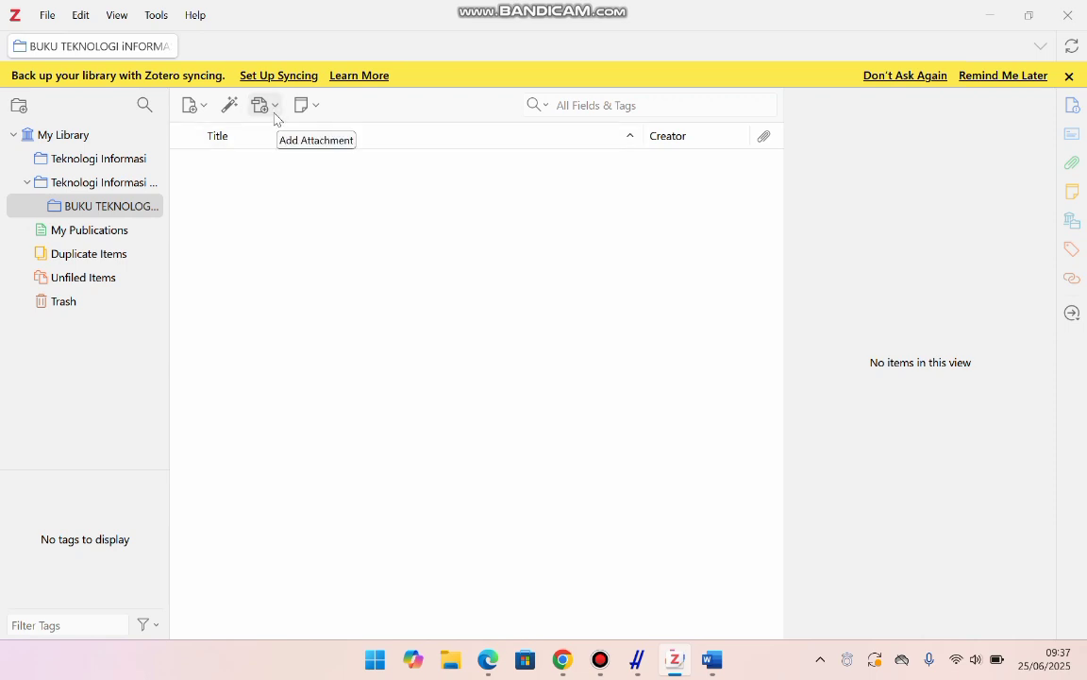
click(198, 107)
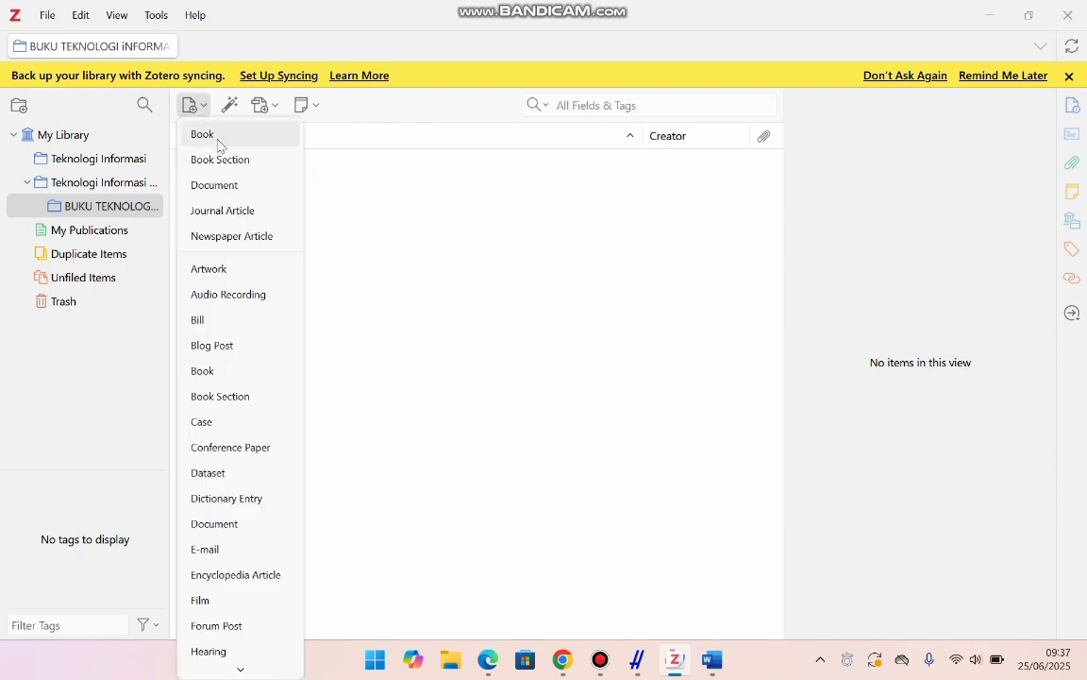
click(203, 135)
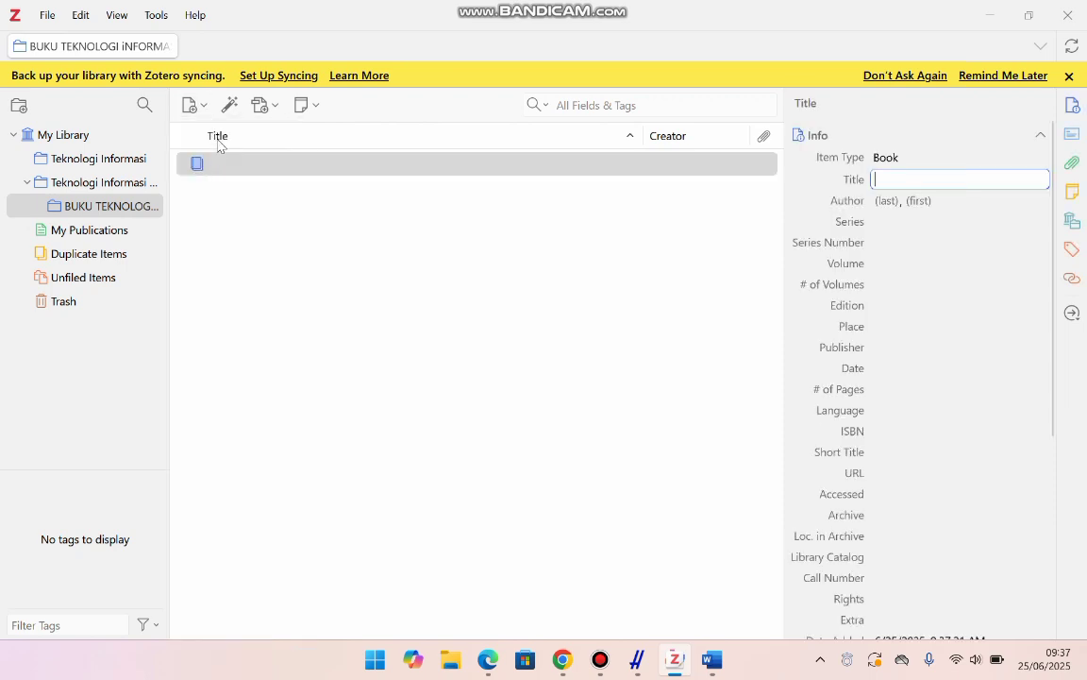
click(410, 165)
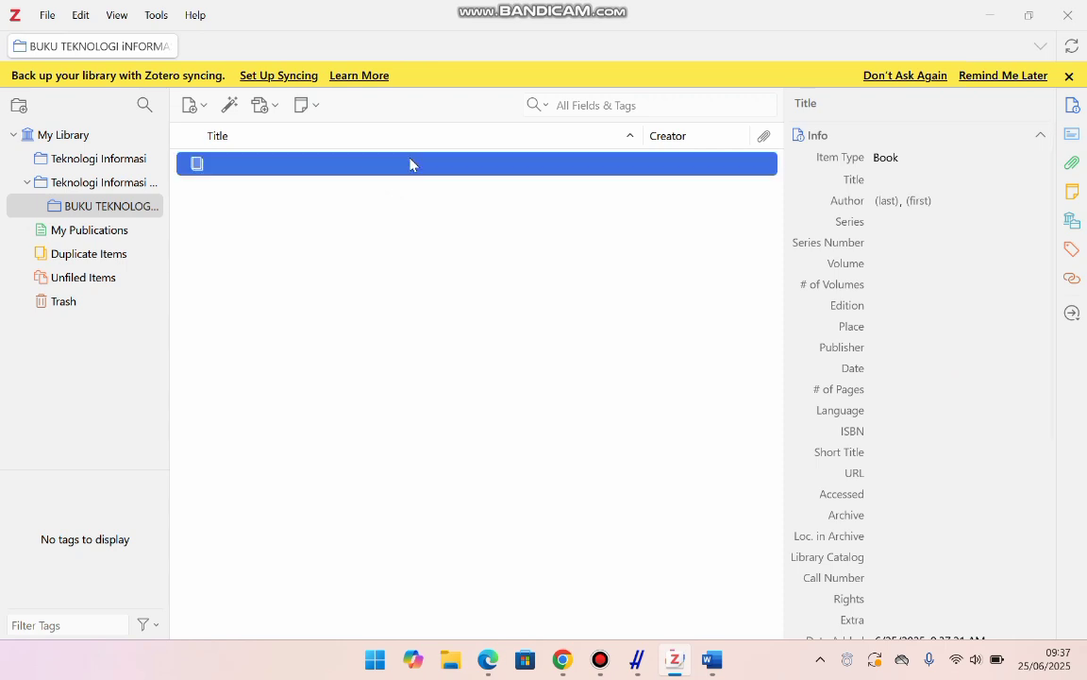
click(874, 178)
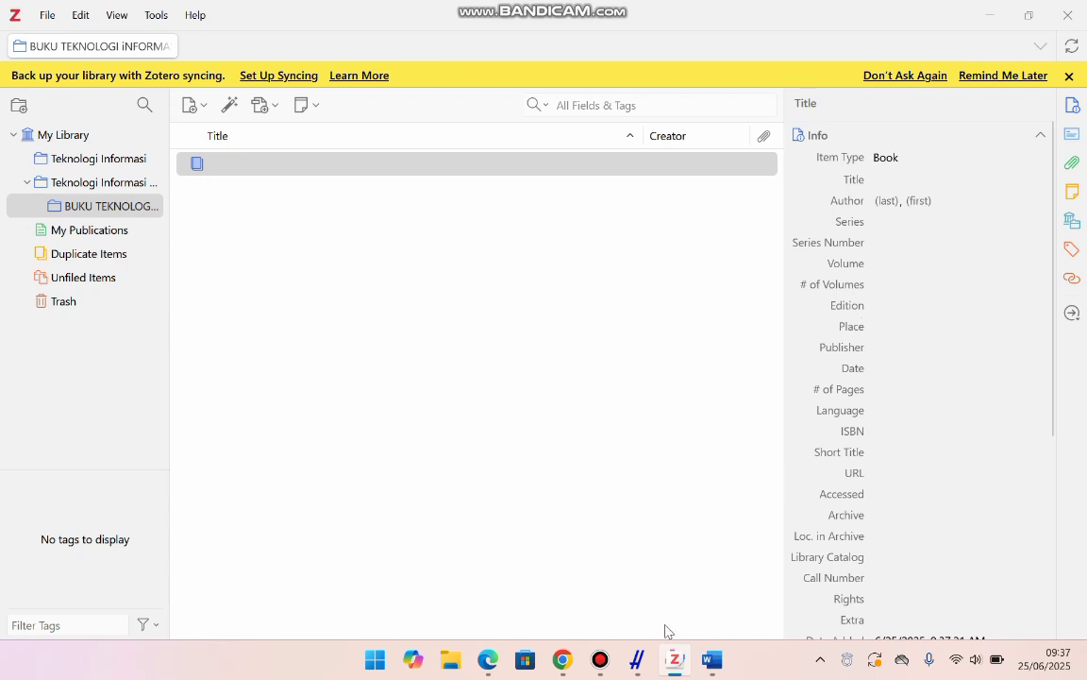
Step: Switch to Chrome and read the bibliographic information of "Pengantar Teknologi Informasi dan Komunikasi" on its Google Books page
click(564, 661)
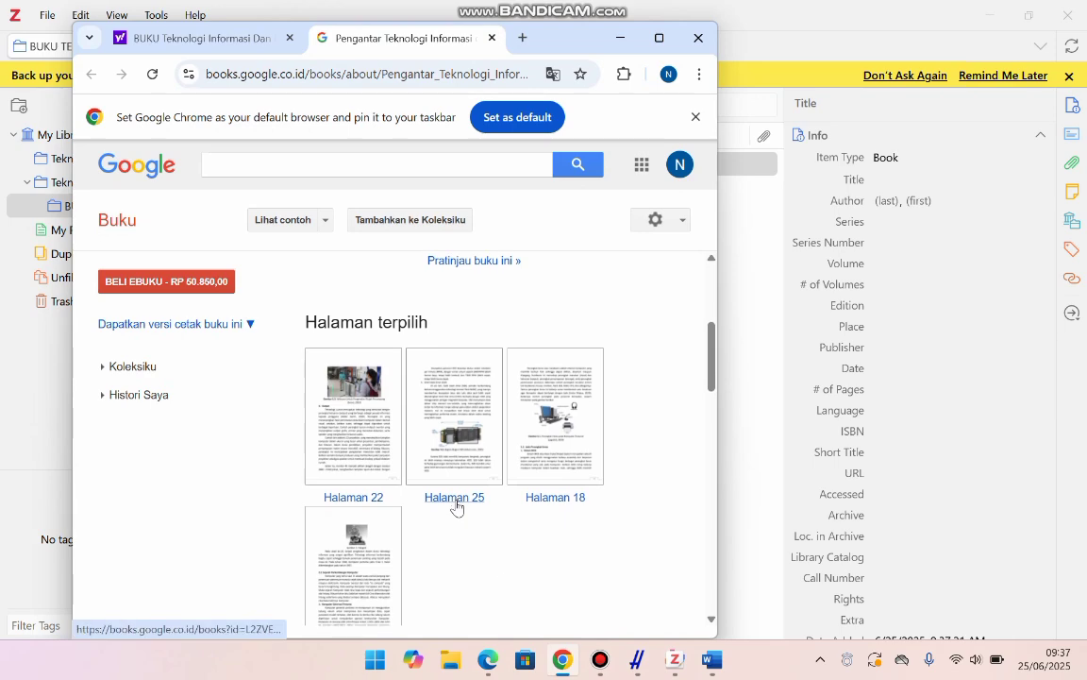
scroll(455, 506, down, 10)
scroll(457, 507, down, 5)
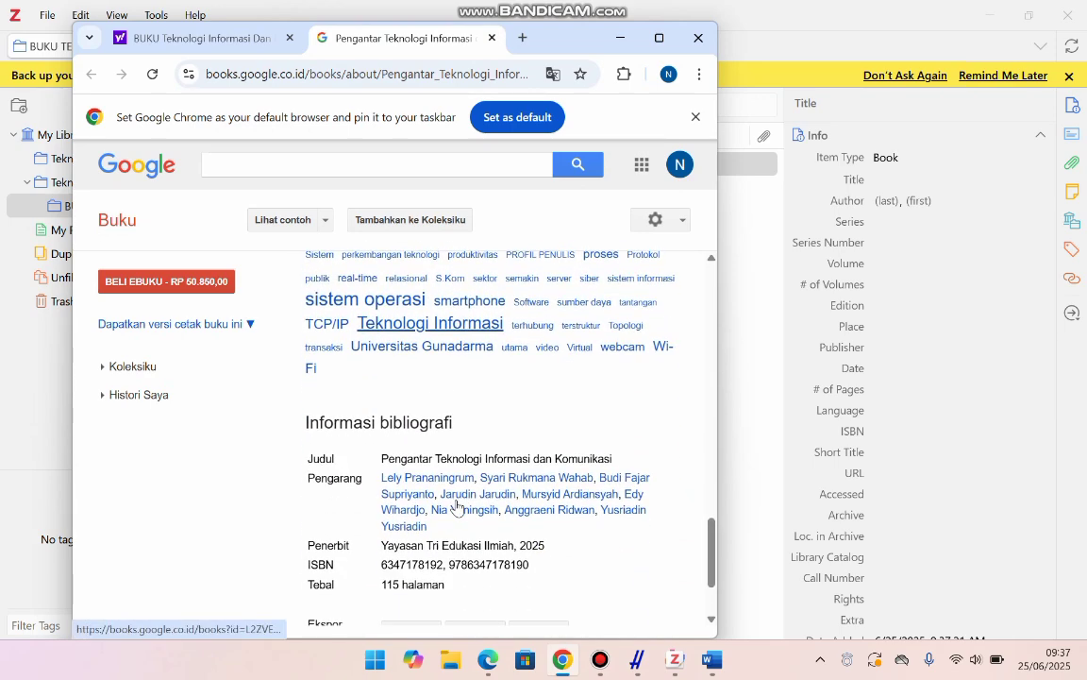
scroll(457, 506, up, 10)
scroll(457, 507, up, 5)
scroll(457, 507, down, 12)
scroll(458, 507, up, 1)
scroll(458, 507, down, 2)
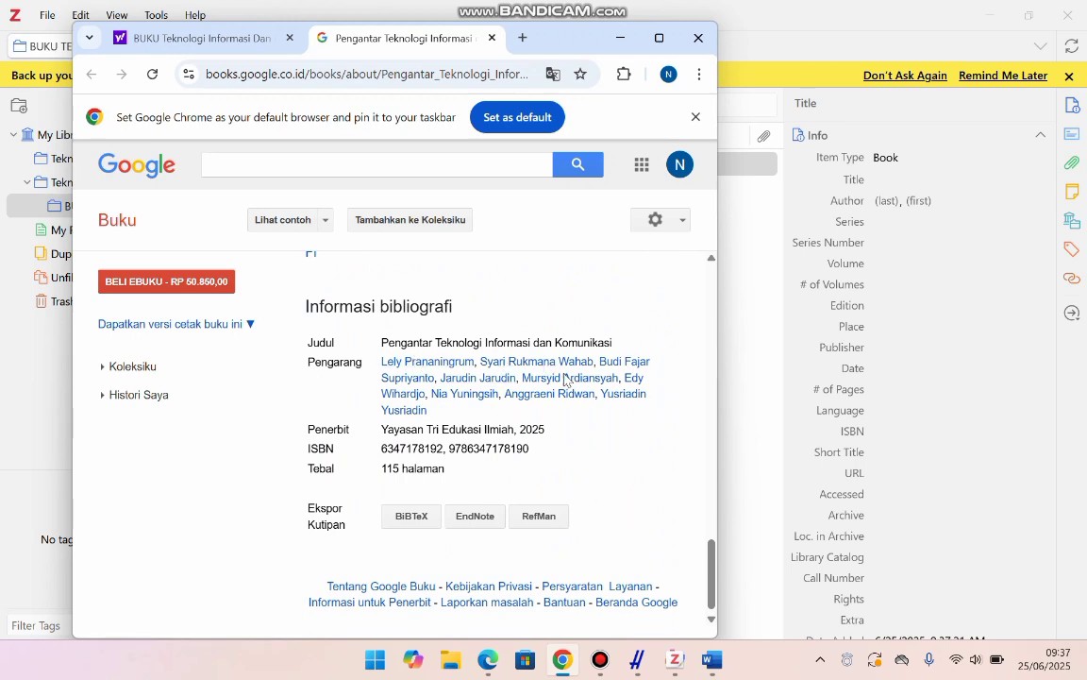
Step: Return to the new Zotero book item and set its title to "Teknologi Informasi dan Komunikasi"
click(891, 180)
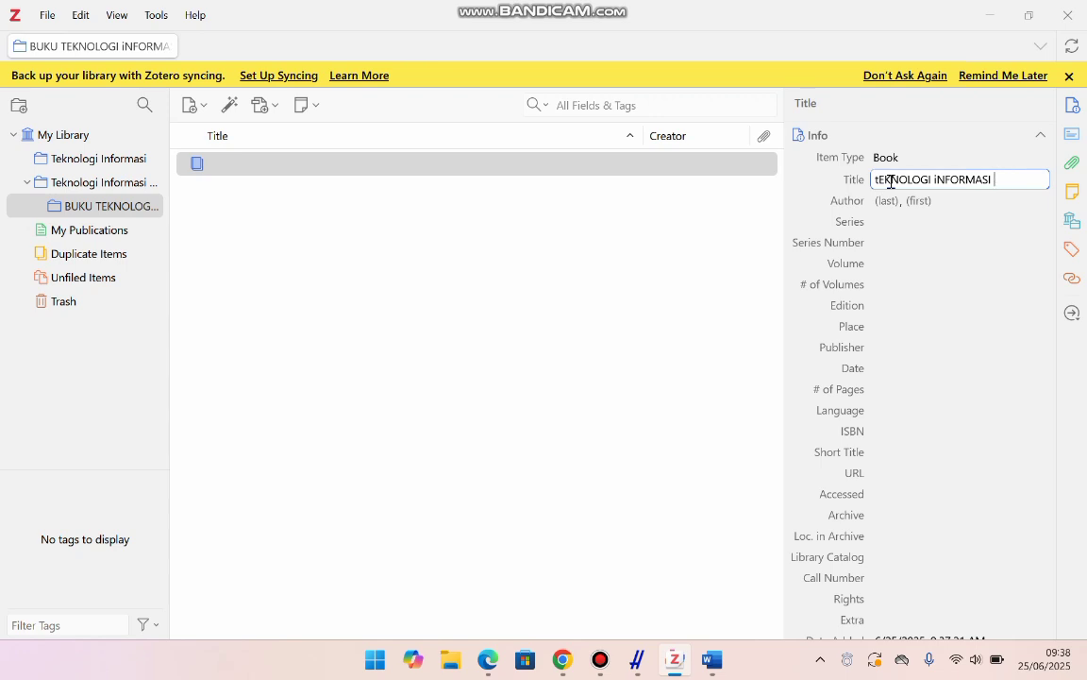
key(BackSpace)
key(BackSpace)
key(BackSpace)
key(BackSpace)
key(BackSpace)
key(BackSpace)
key(BackSpace)
key(BackSpace)
key(BackSpace)
key(BackSpace)
key(BackSpace)
key(BackSpace)
key(BackSpace)
key(BackSpace)
key(BackSpace)
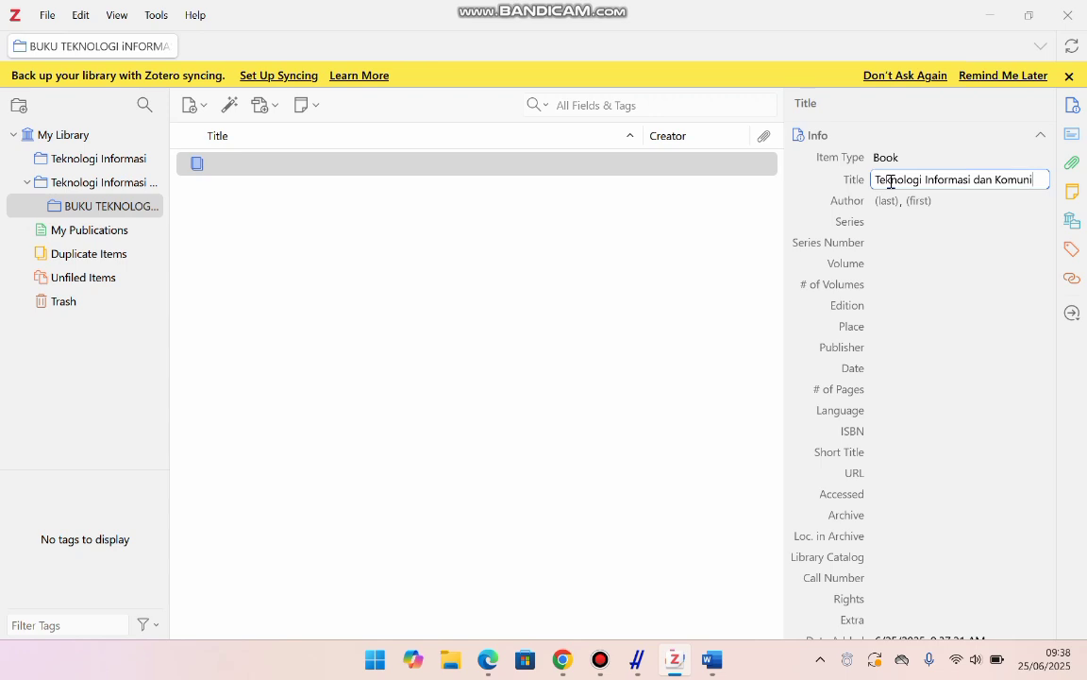
text(si)
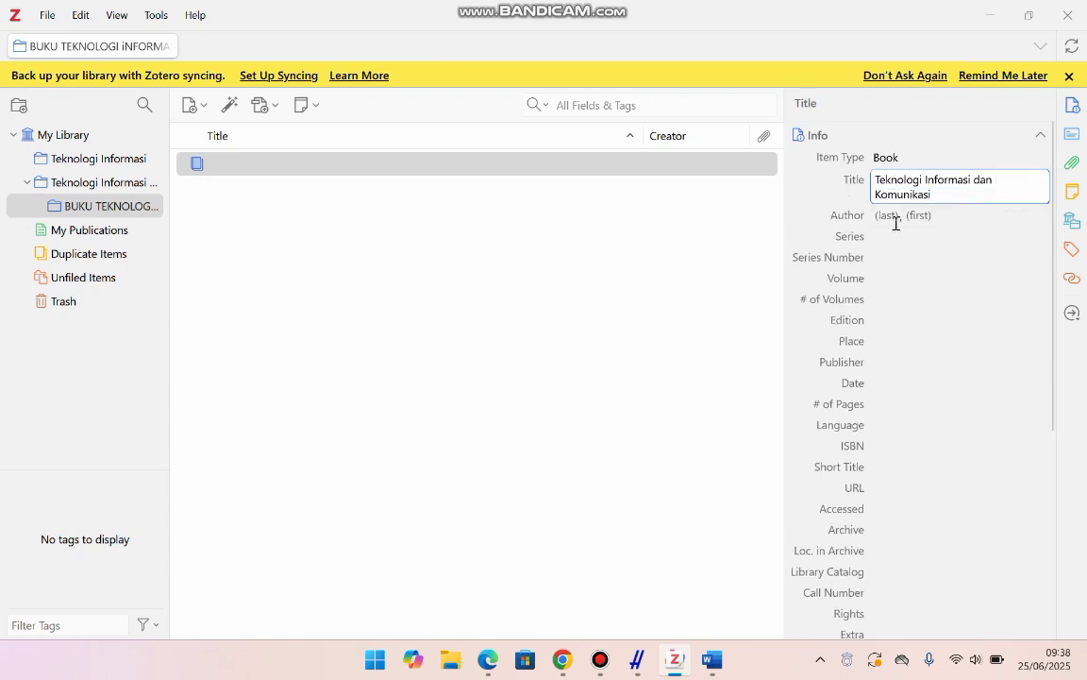
Step: Enter the author's full name in the last-name part of the book item's Author field
click(895, 219)
mouse_move(564, 658)
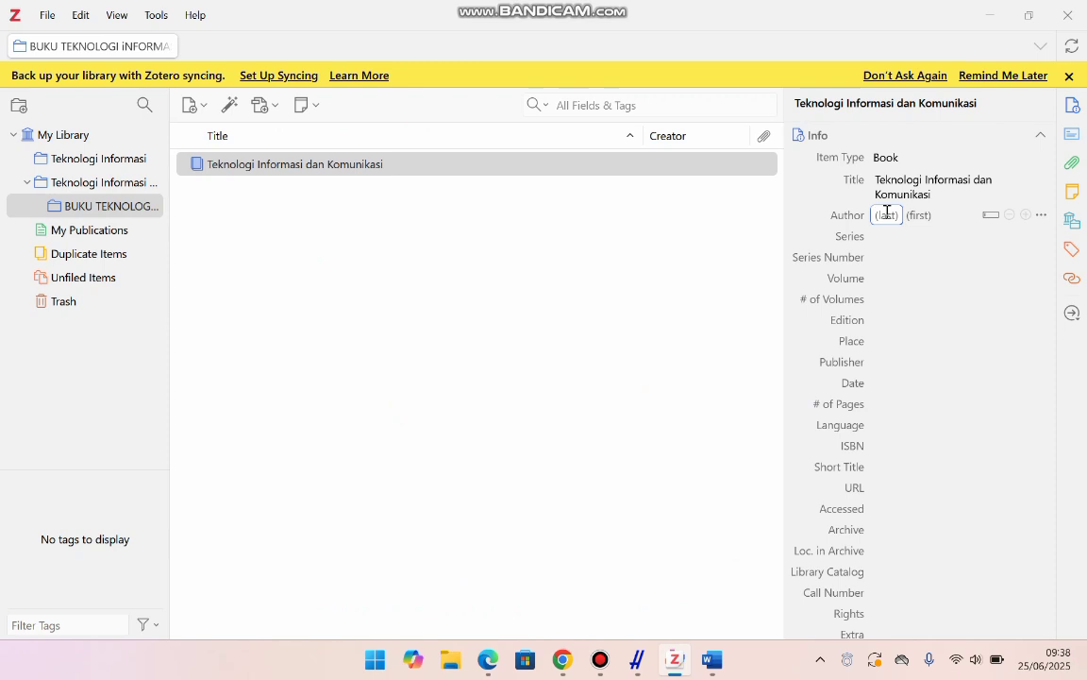
text(Eni F)
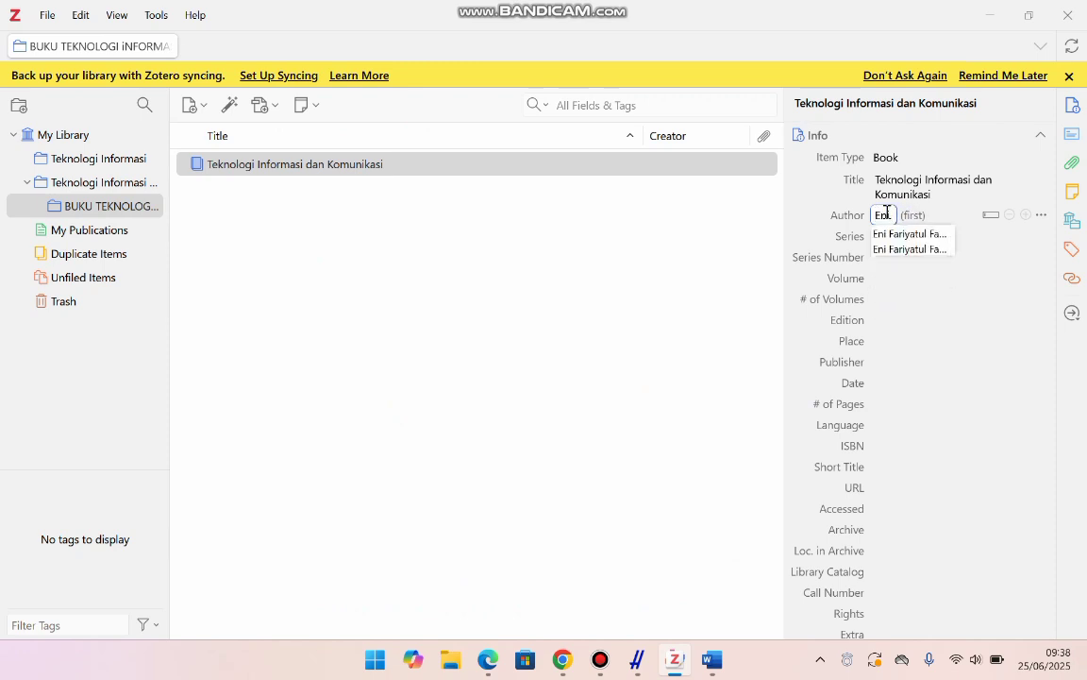
text(ary)
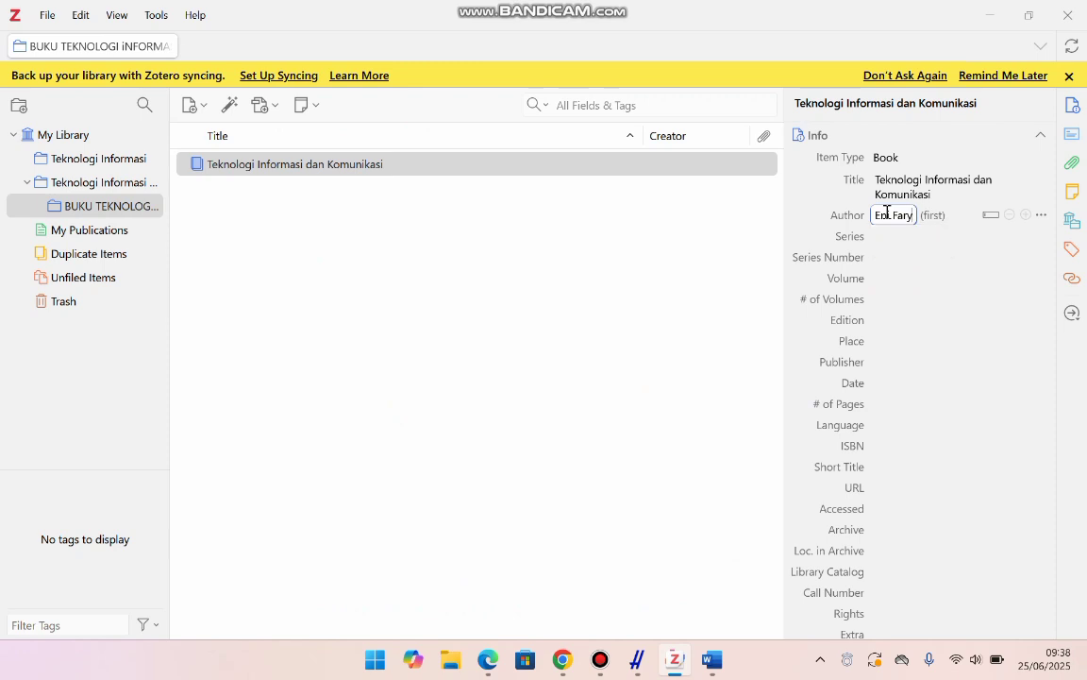
key(BackSpace)
text(i)
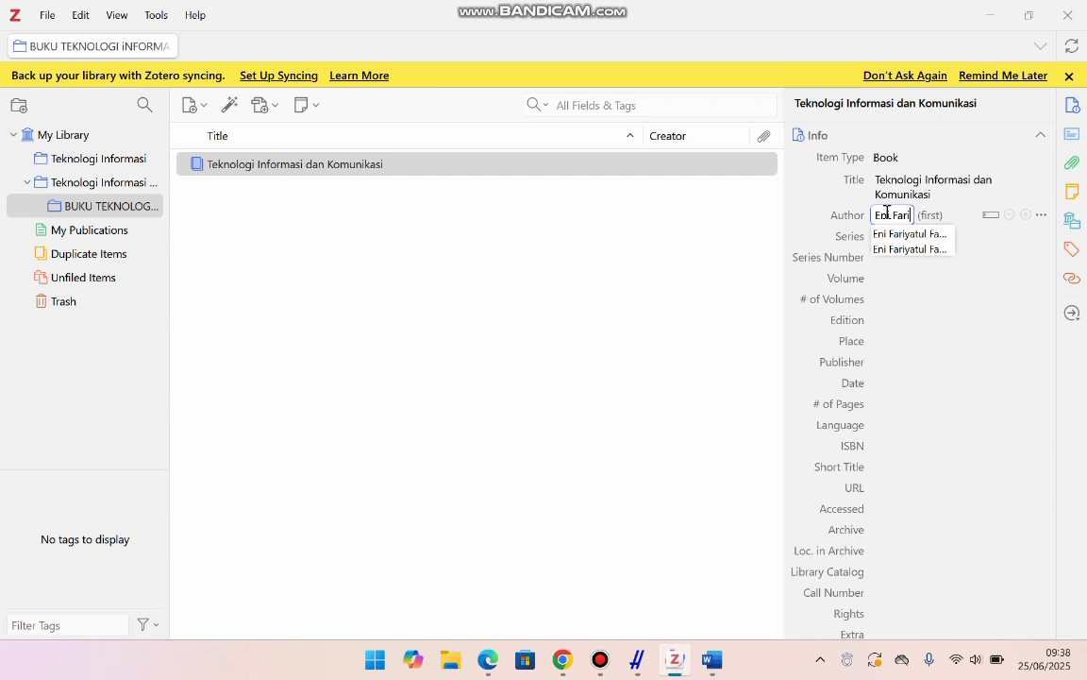
text(yatu)
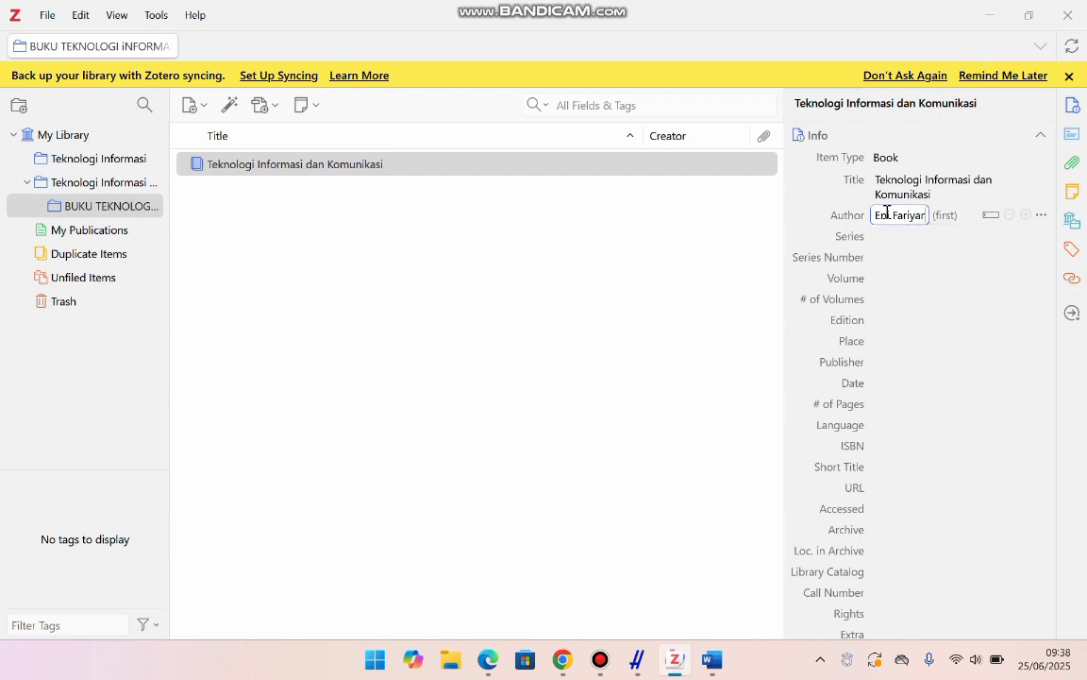
text(l)
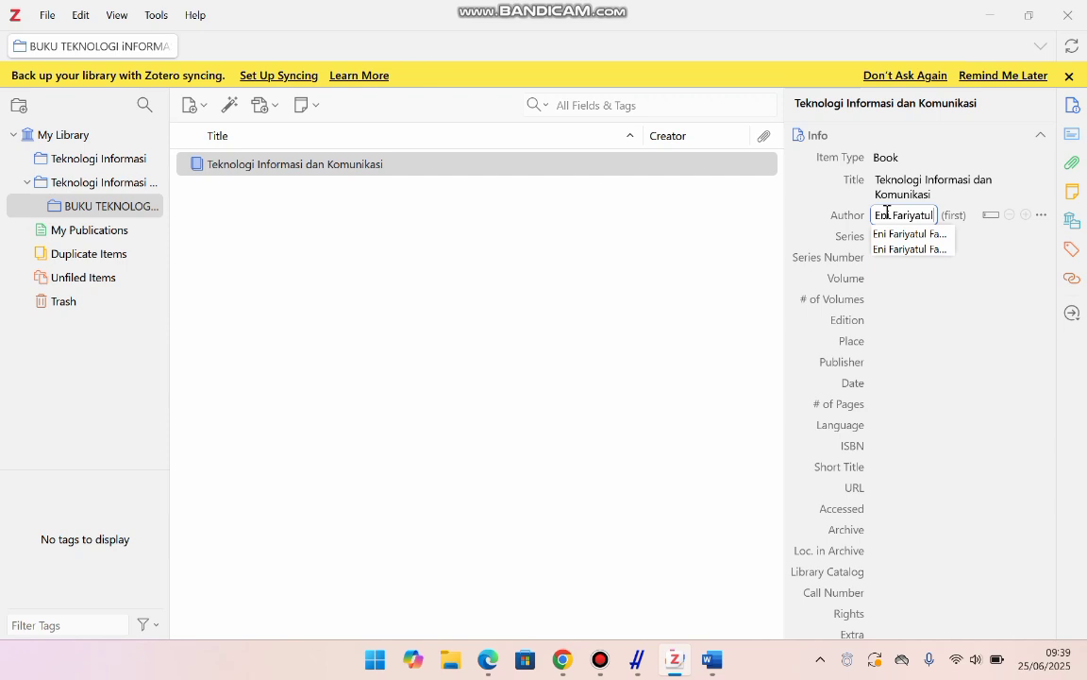
text( Fahyuni)
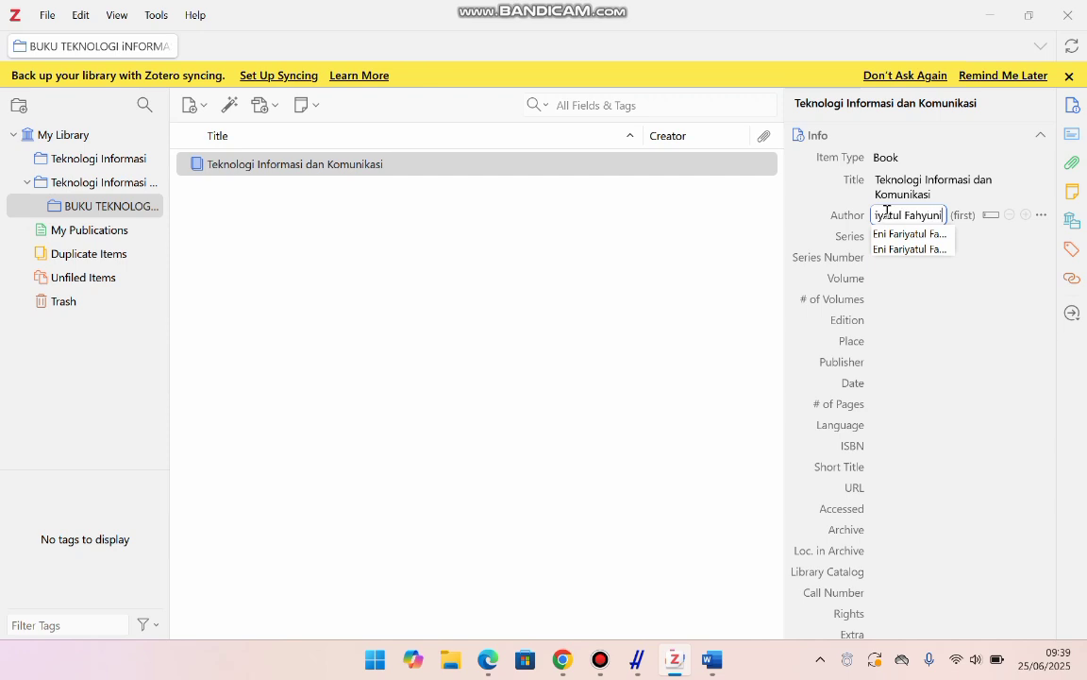
Step: Enter the author's academic titles "S. Psi, M, Pd" in the first-name part of the Author field
click(962, 214)
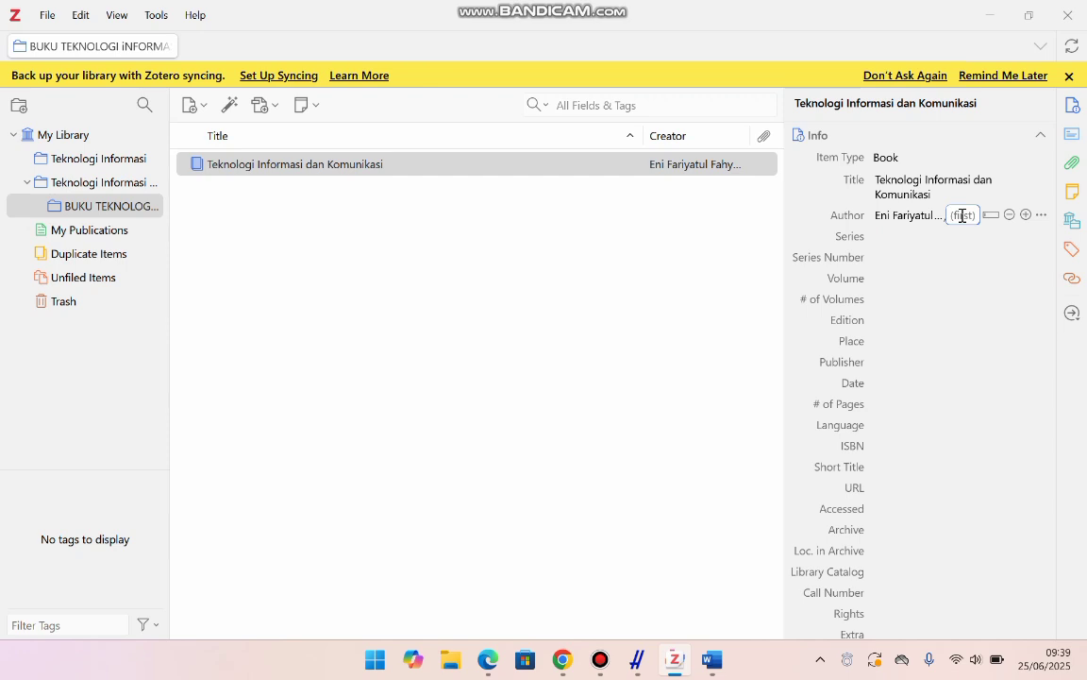
text(S. P)
text(si)
text(,)
text( M)
text(.Pd)
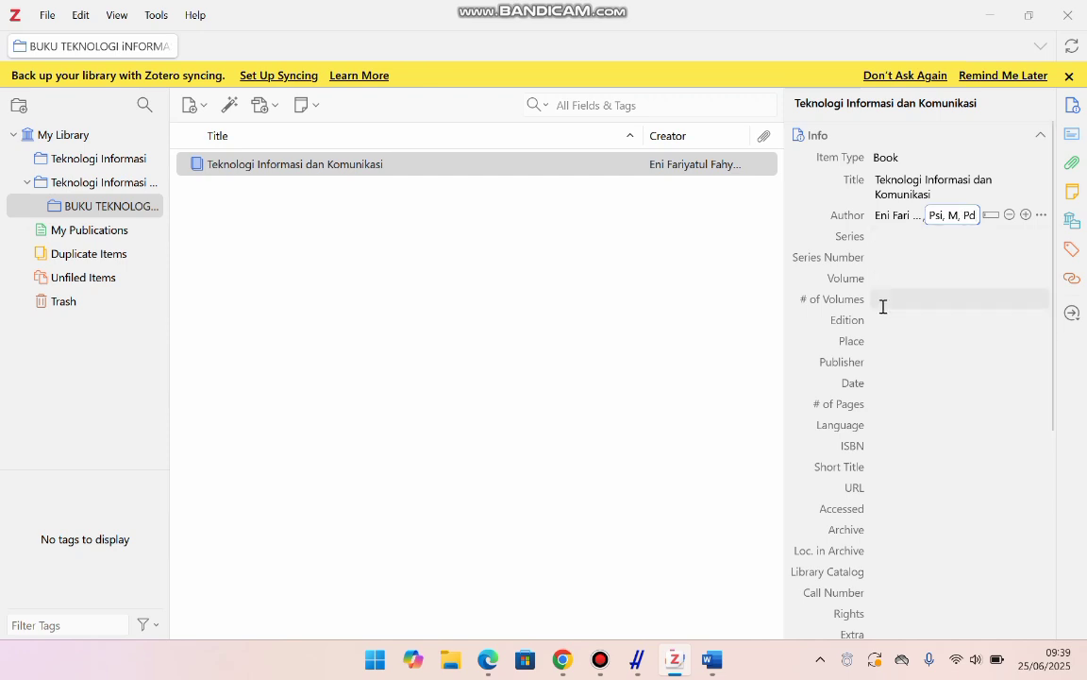
Step: Glance at the Google Books bibliographic details, return to Zotero and set the book's edition to "Cetakan Pertama"
click(569, 655)
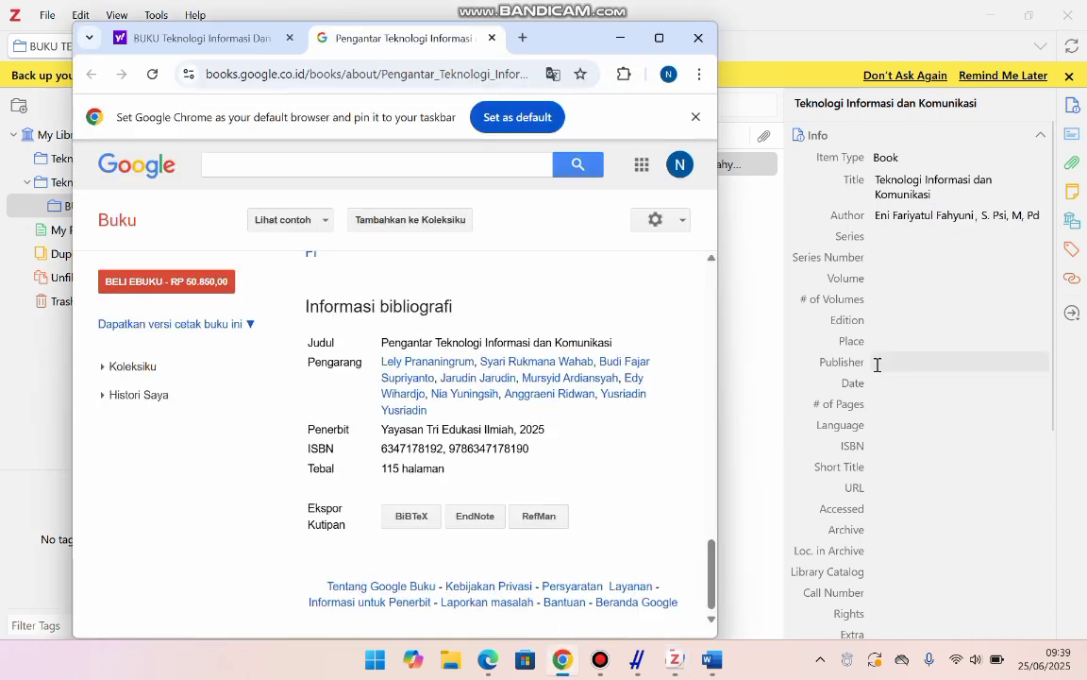
click(911, 255)
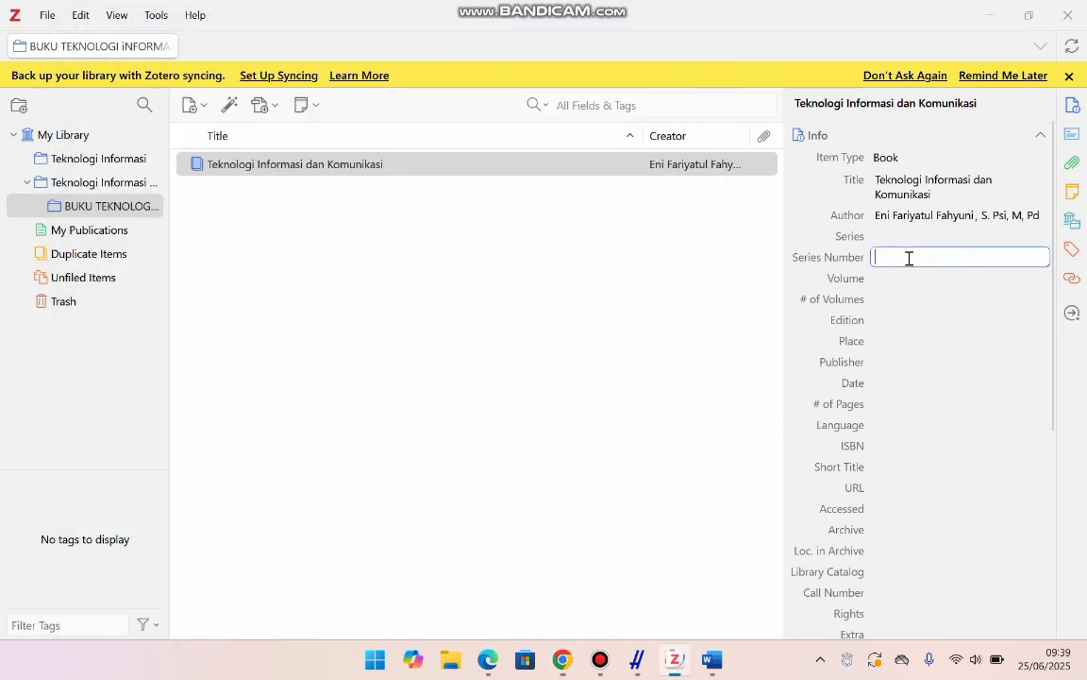
click(874, 321)
text(C)
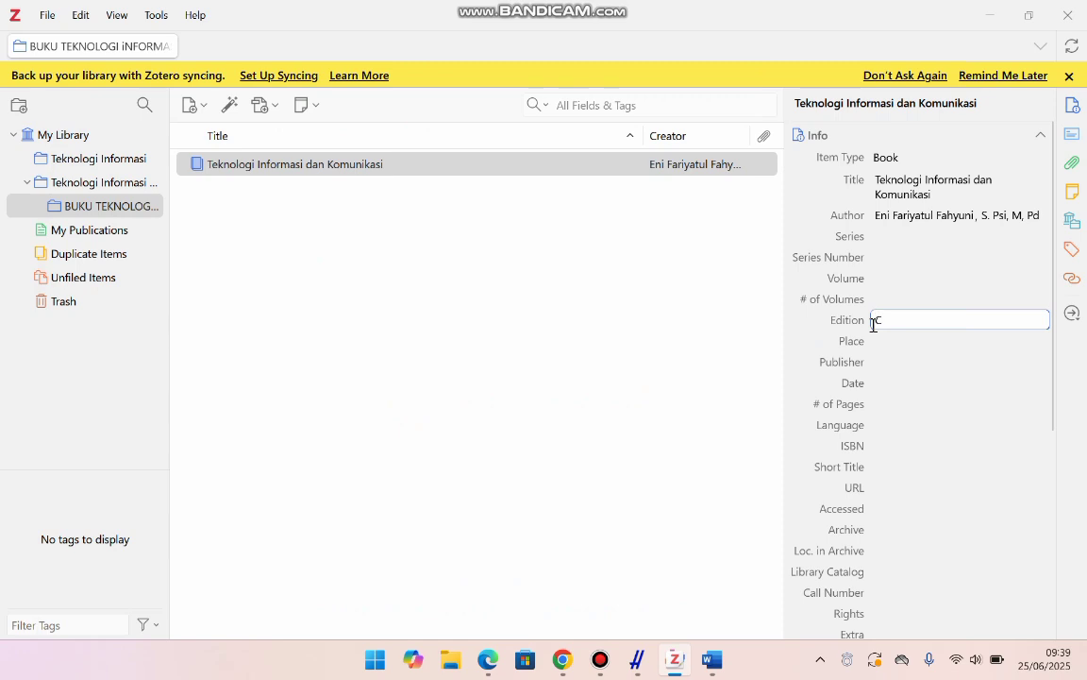
text(etakan Pe)
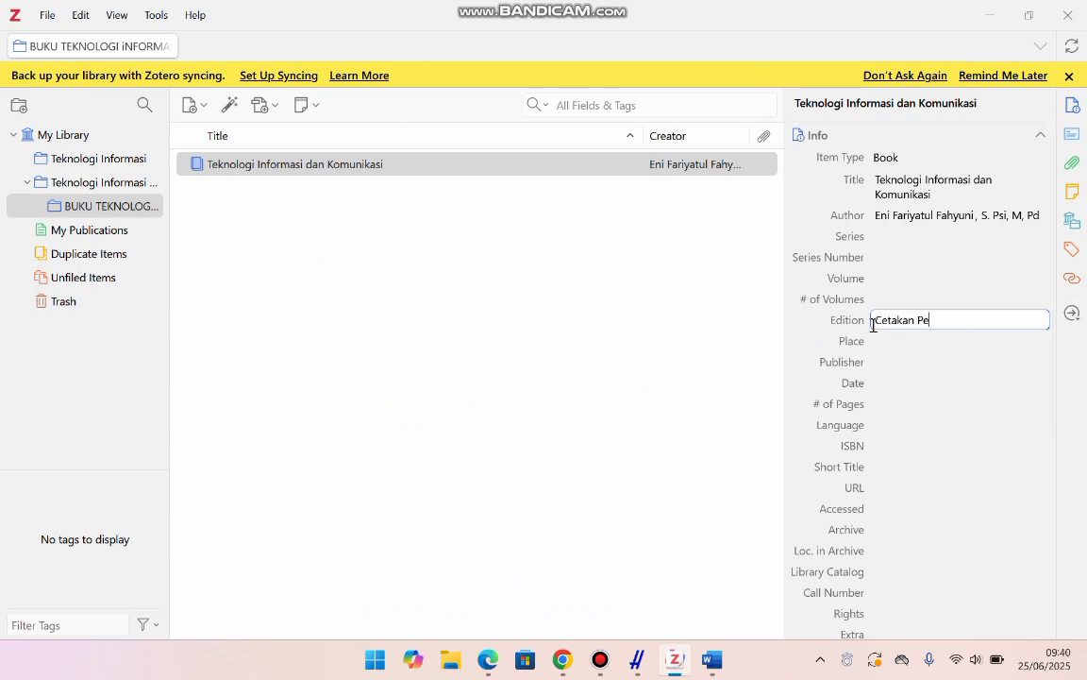
text(rtama)
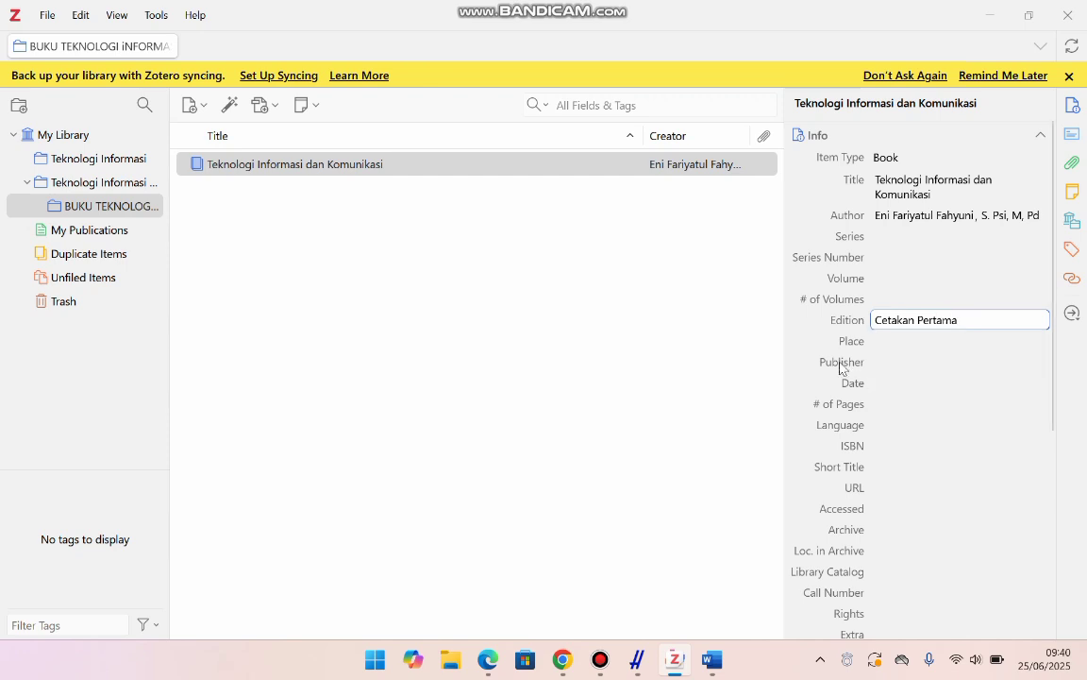
Step: Set the book's place to "Jawa Timur" and its publisher to "UMSIDA Prees"
click(882, 341)
text(Jawa)
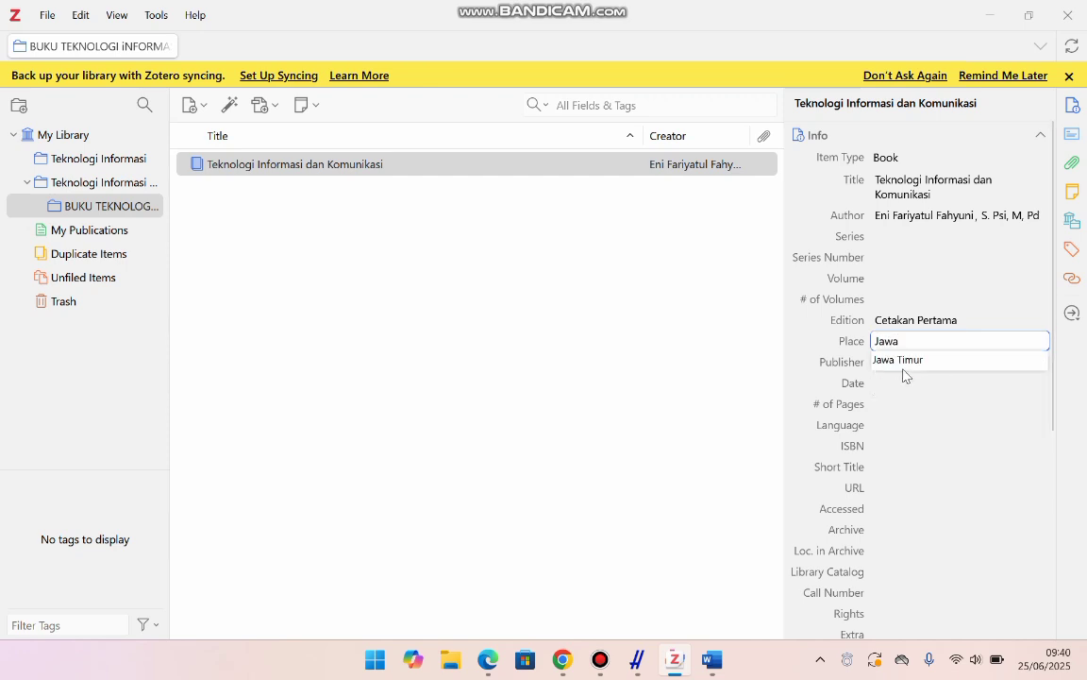
click(903, 365)
click(876, 364)
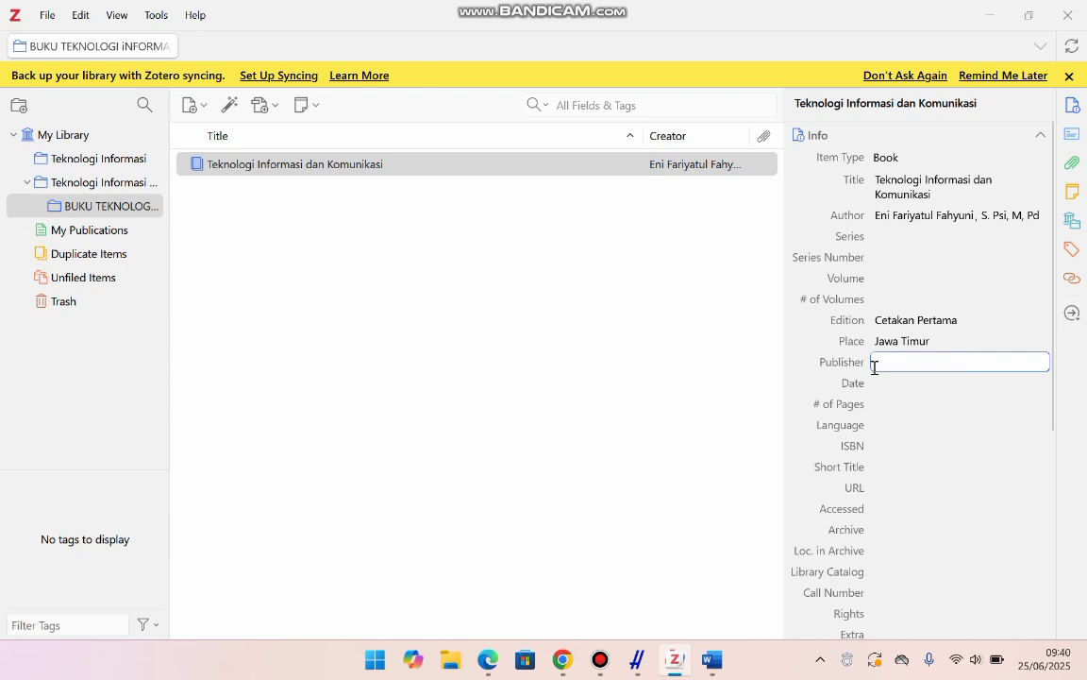
text(P)
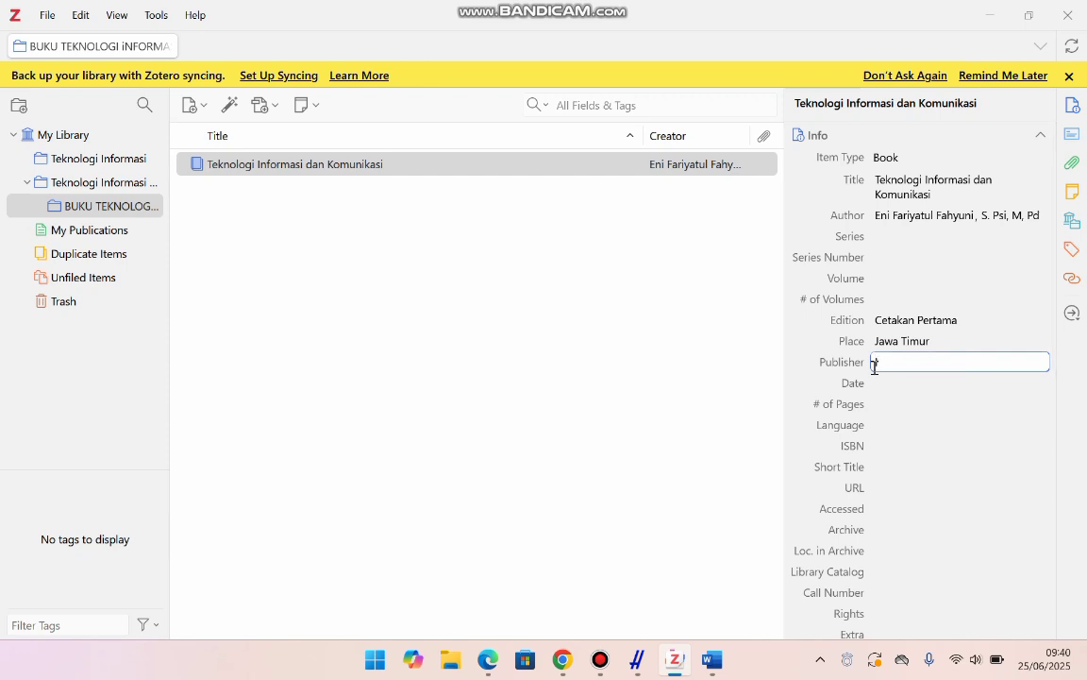
key(BackSpace)
text(UMSIDA)
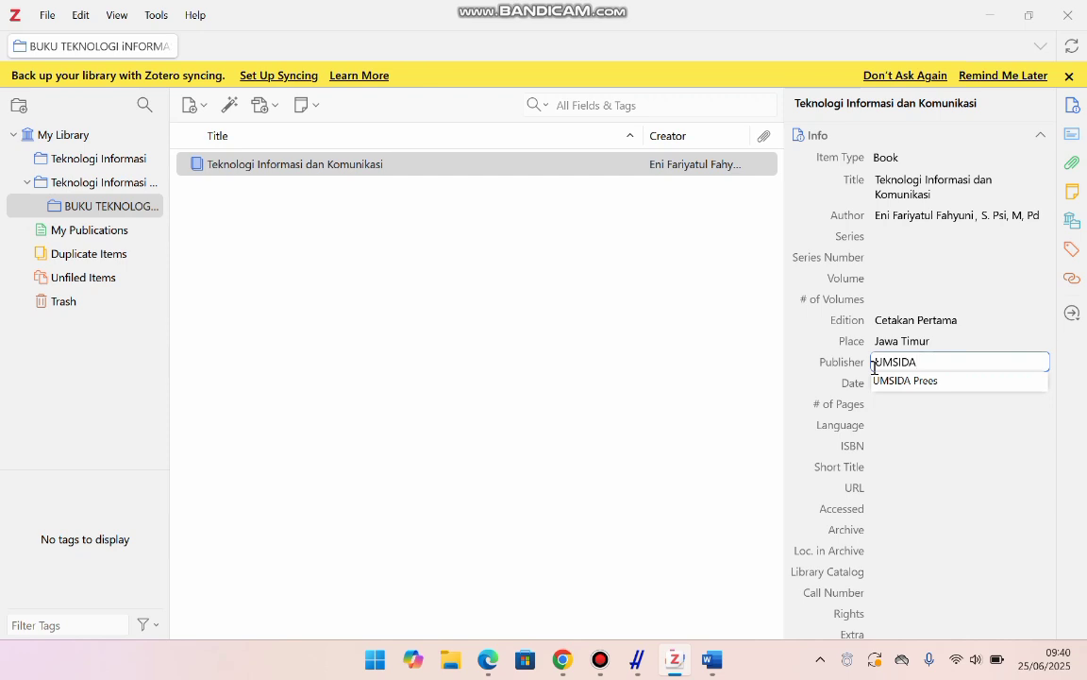
click(921, 381)
Step: Set the book's date to "Agustus 2017" and its language to "Indonesia"
click(902, 386)
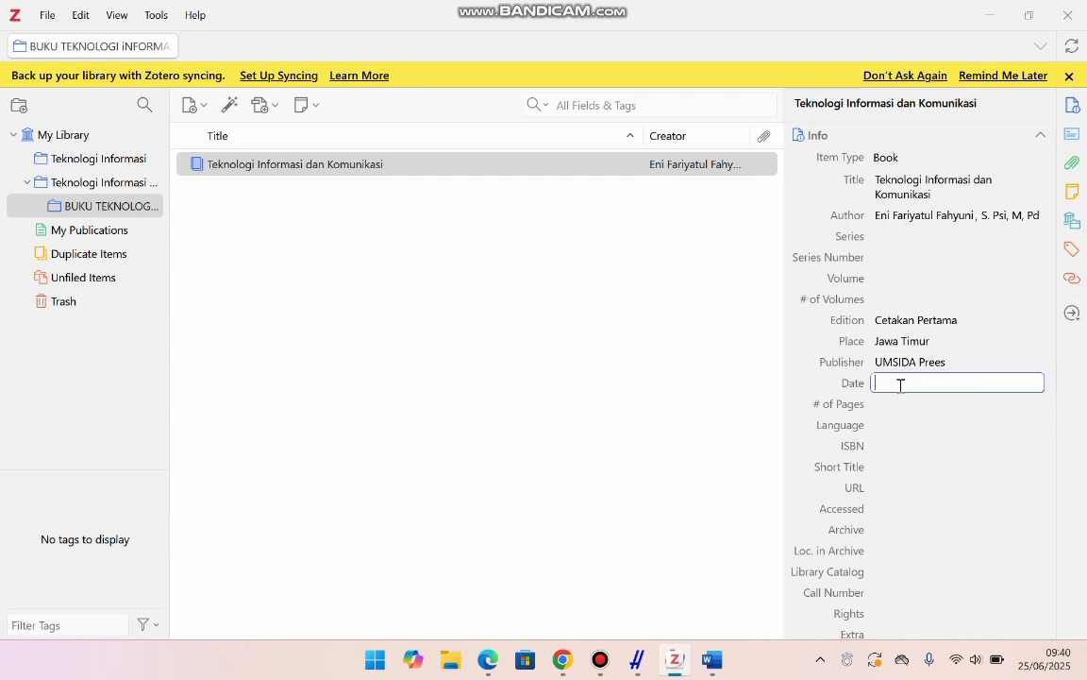
text(Agustus 2017)
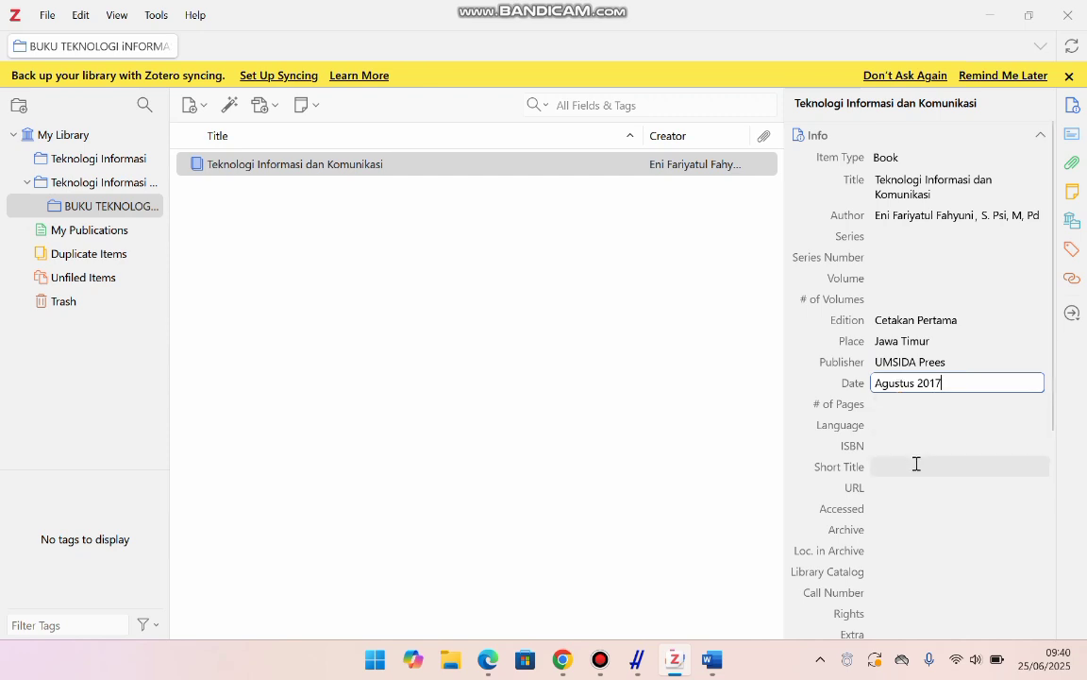
click(876, 427)
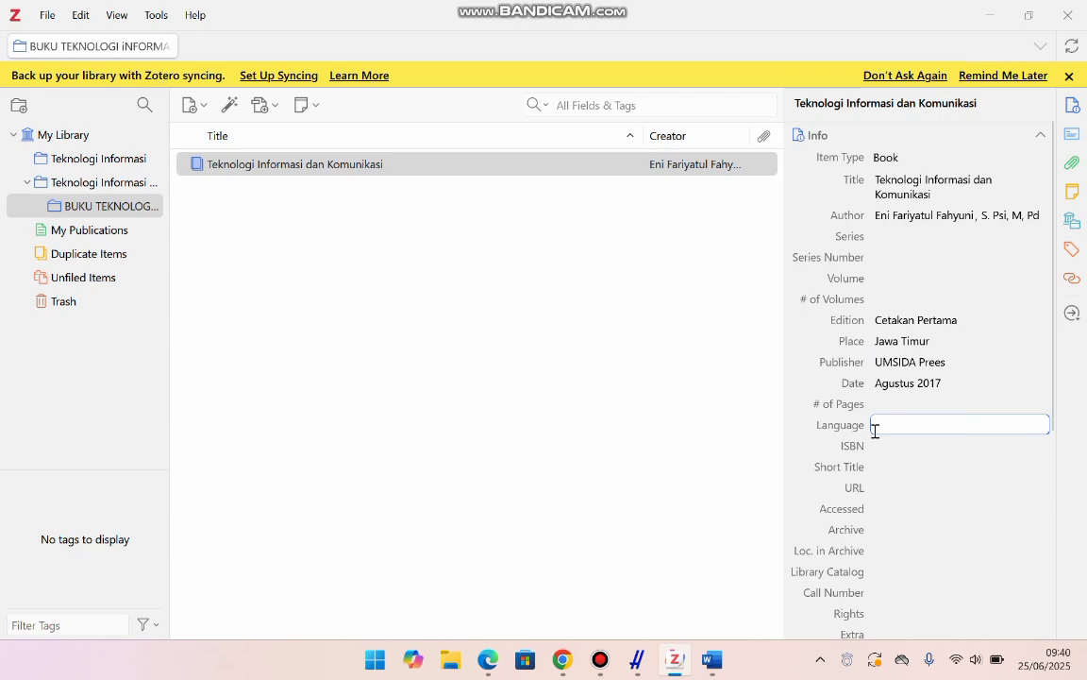
text(Indonesia)
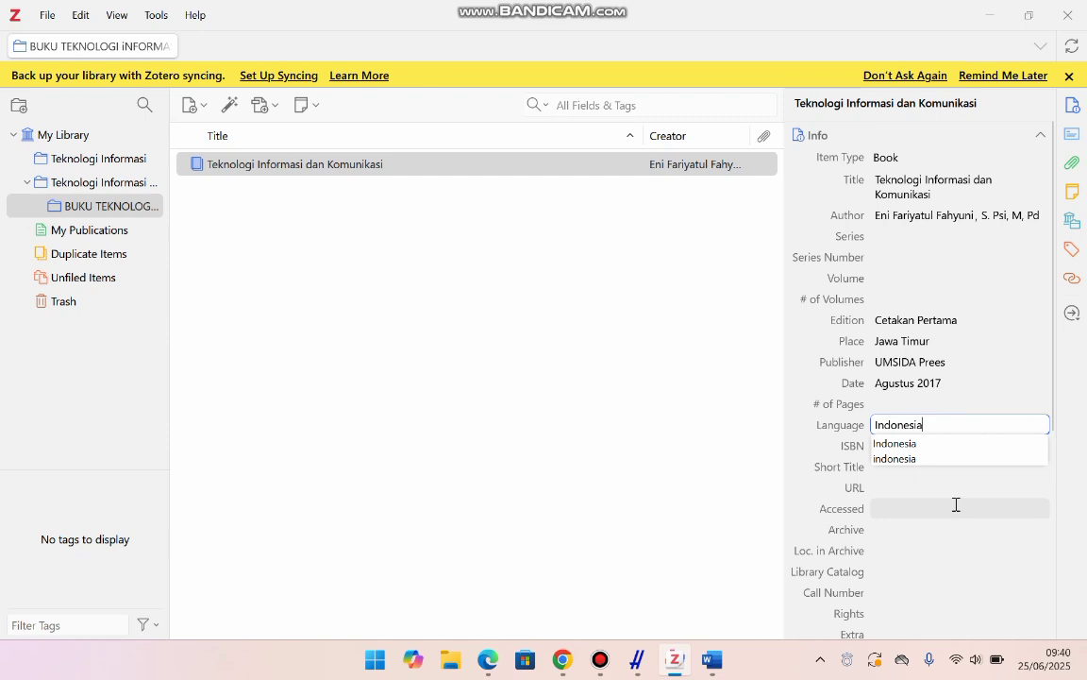
click(932, 529)
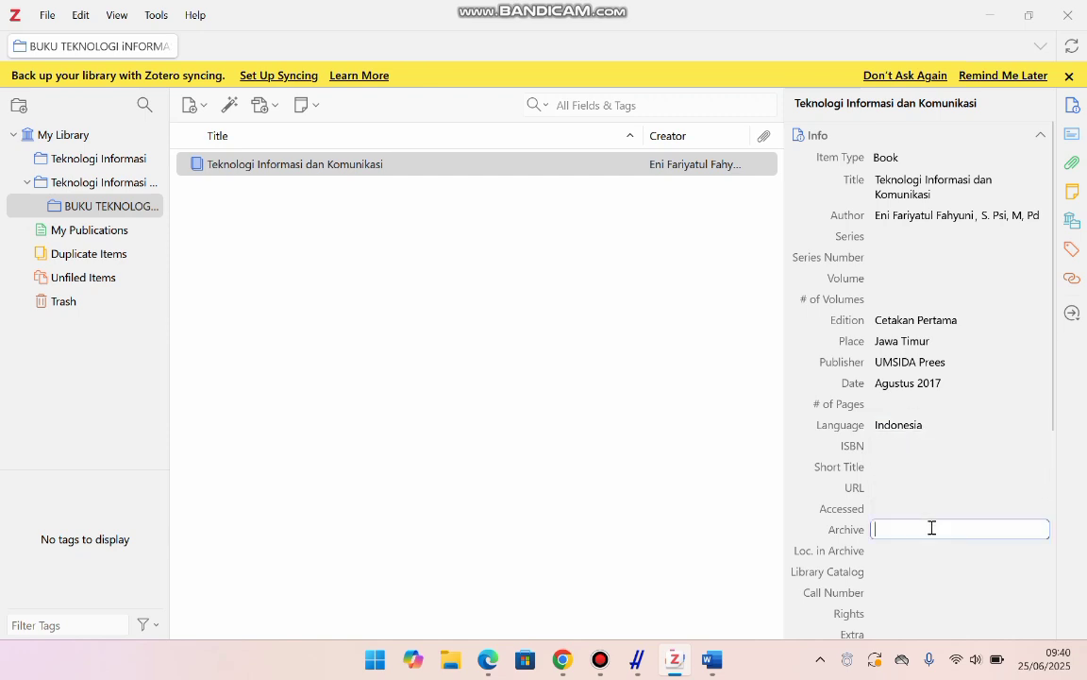
click(887, 448)
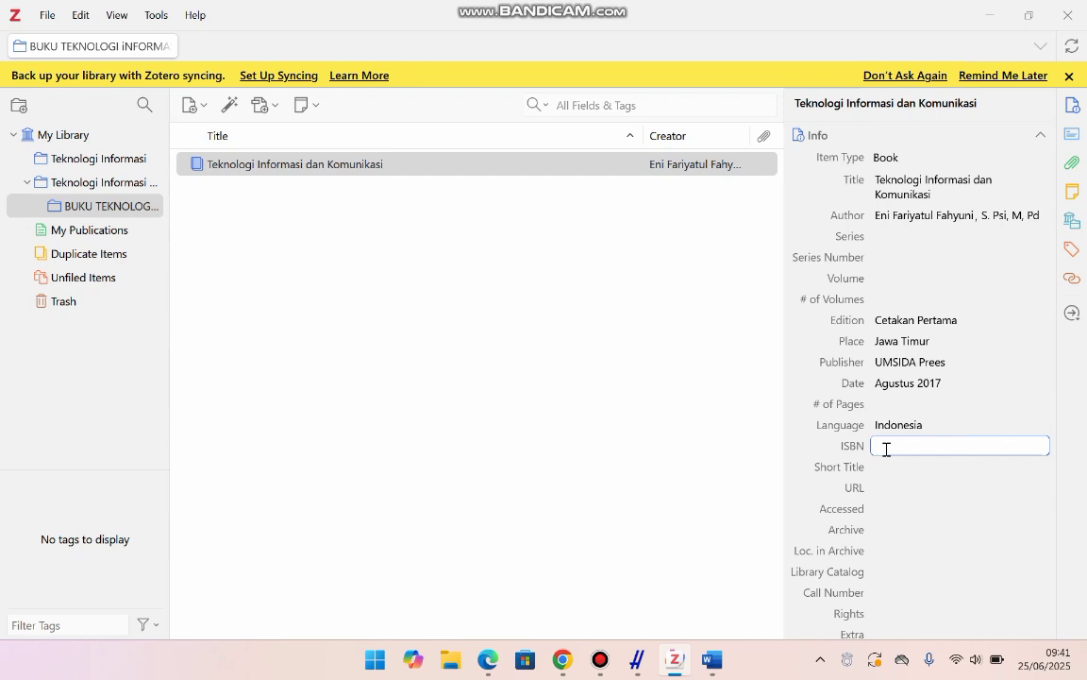
text(978-9793401--)
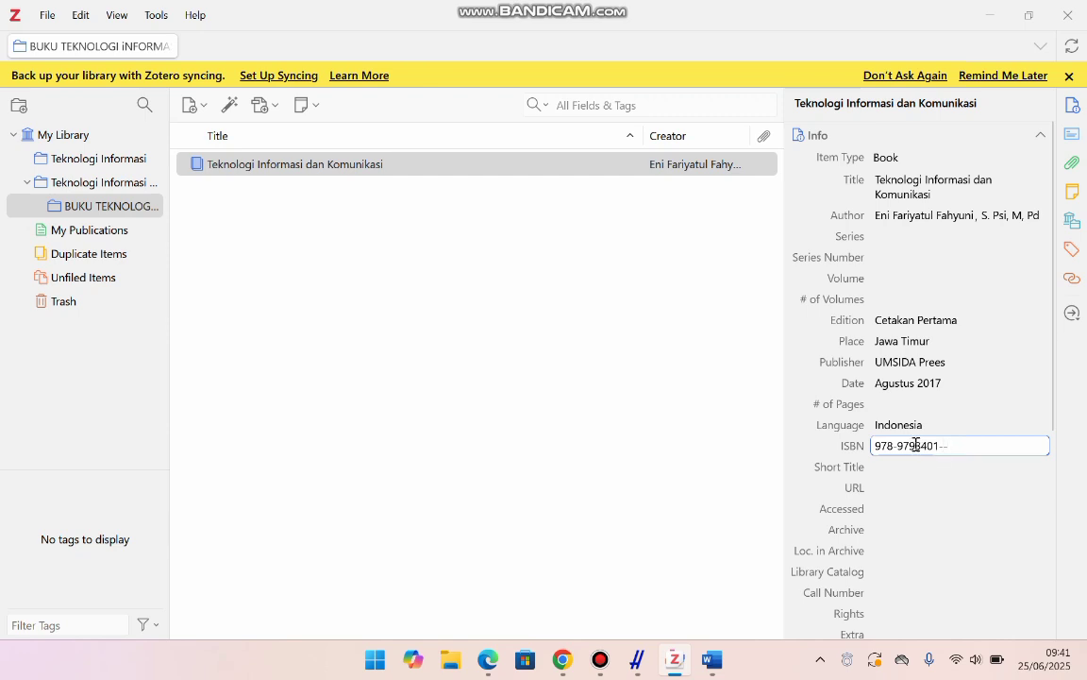
click(917, 447)
text(-)
click(964, 446)
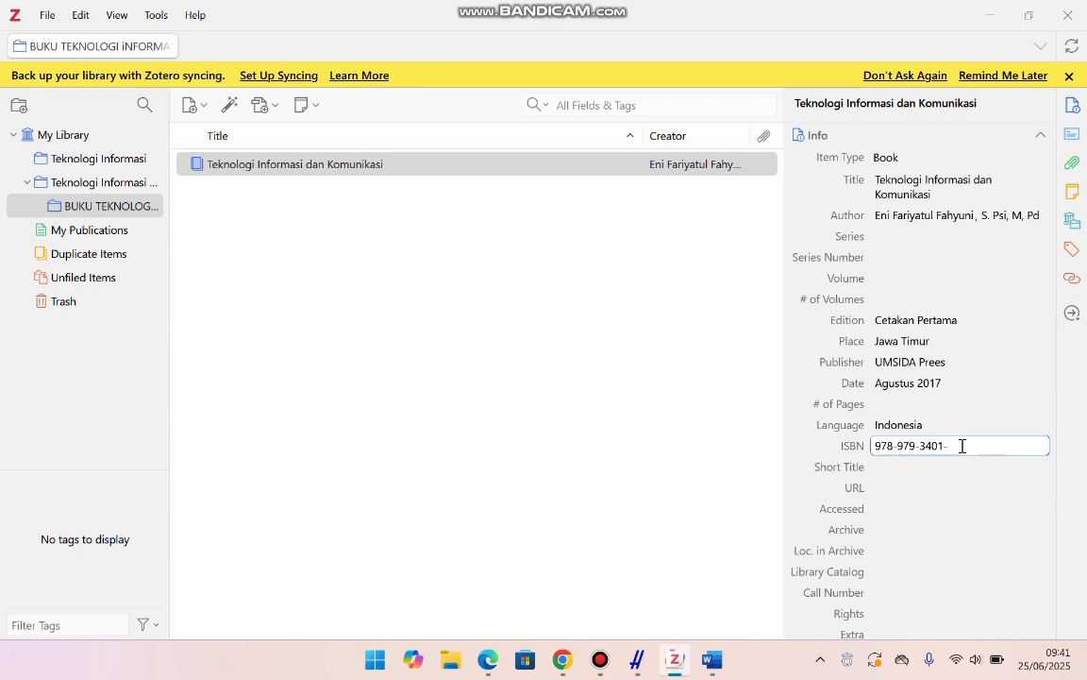
text(60-7)
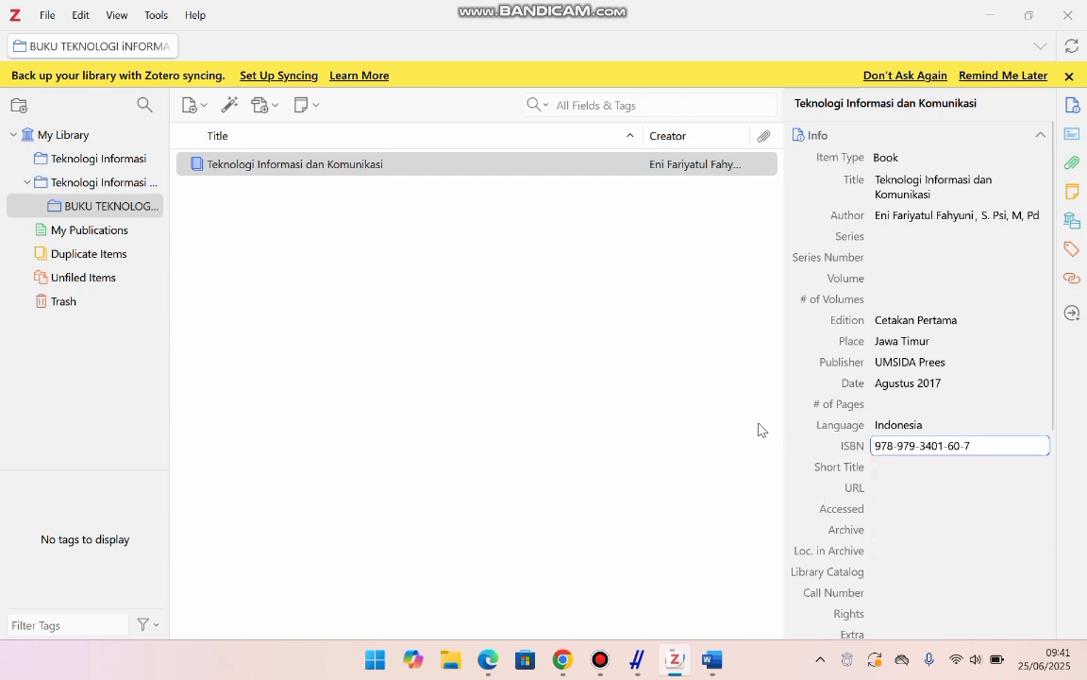
click(601, 171)
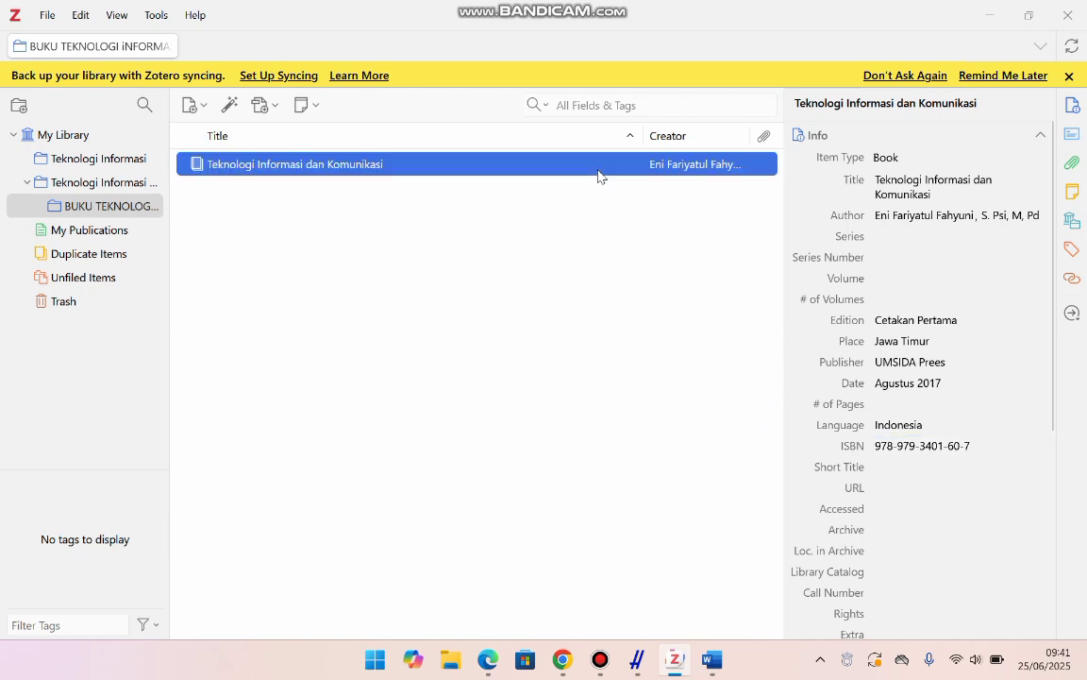
Step: Minimize Zotero, close the Chrome window and switch to Document2 in Word
click(993, 24)
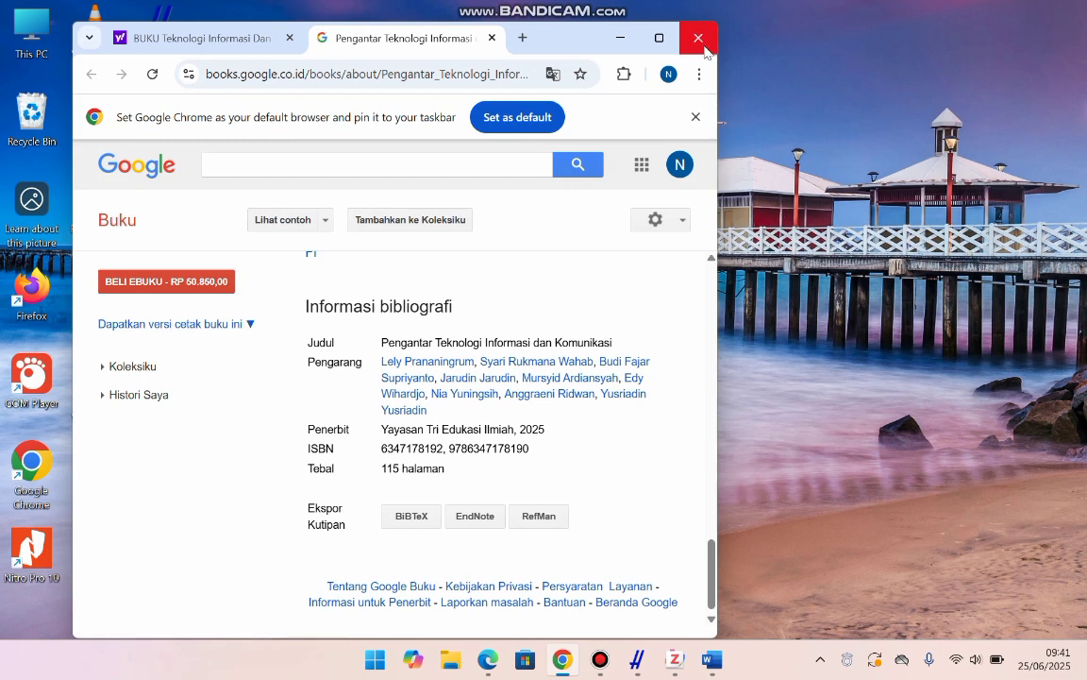
click(702, 43)
double_click(112, 301)
click(444, 45)
mouse_move(696, 651)
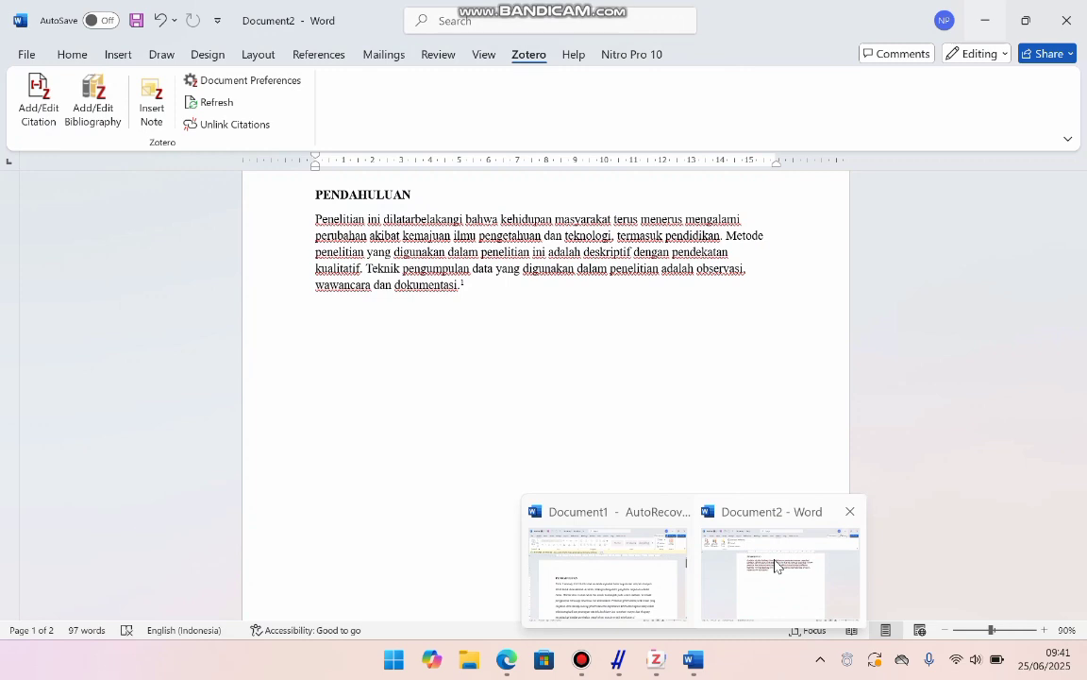
click(774, 565)
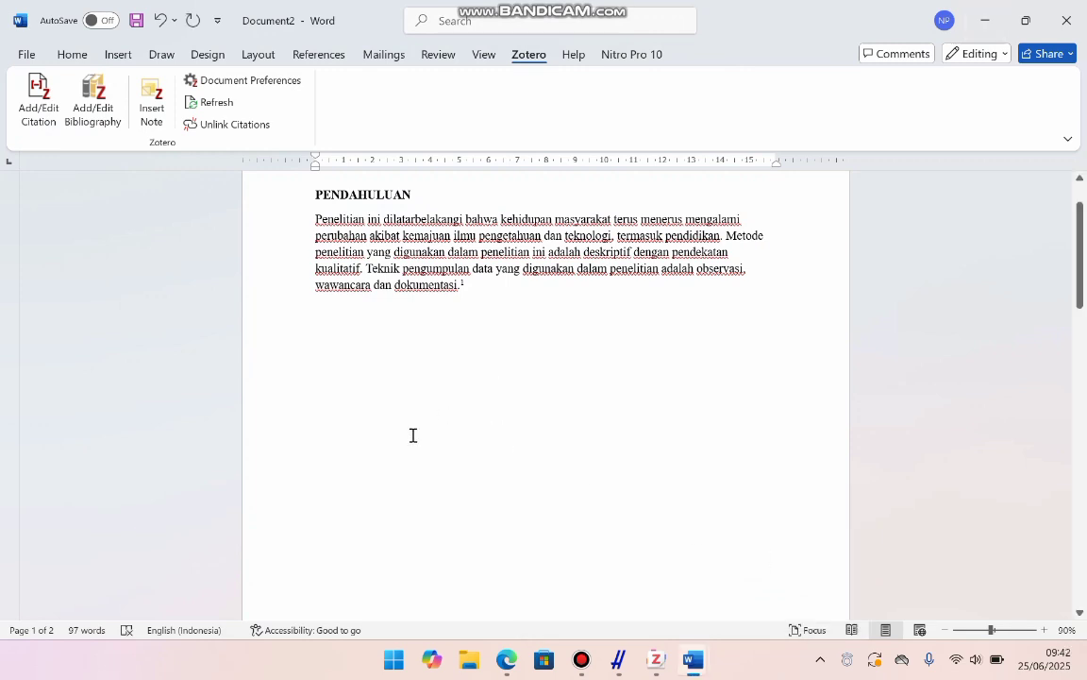
Step: Start a new paragraph a few lines below the PENDAHULUAN text with "Teknologi Informasi Yaitu"
scroll(413, 435, down, 10)
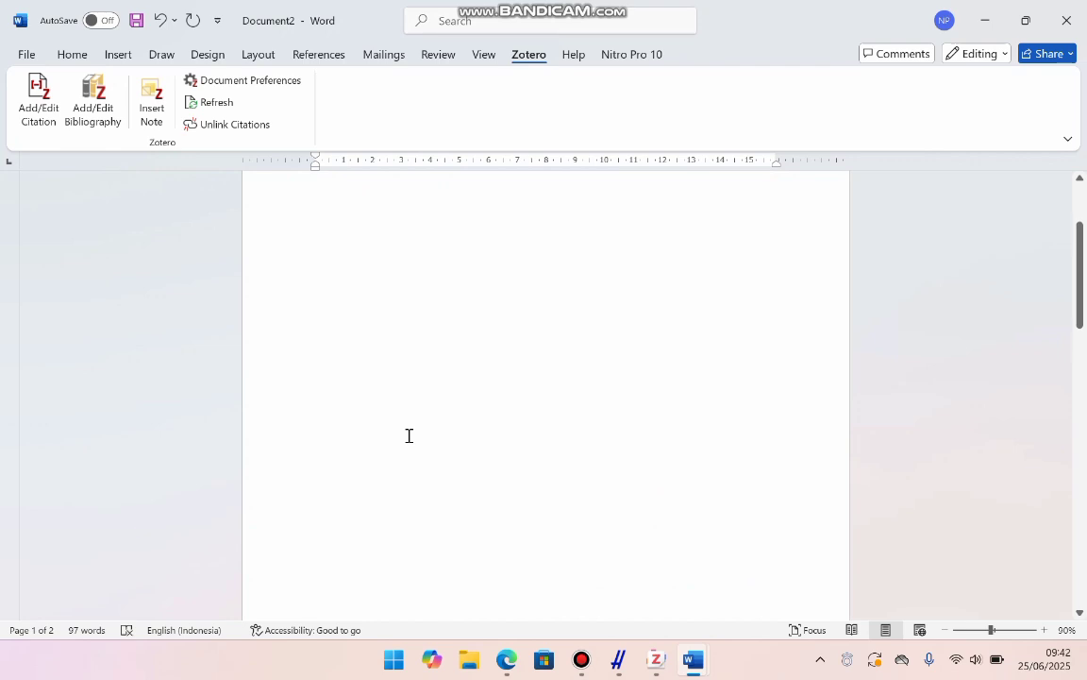
scroll(410, 435, up, 5)
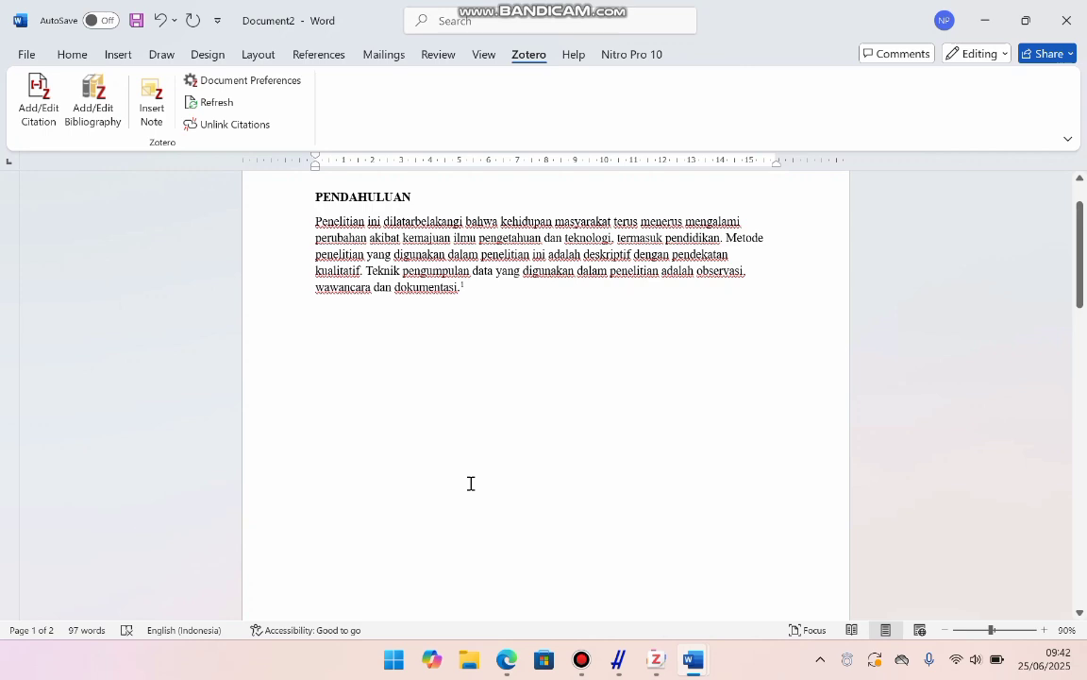
click(347, 359)
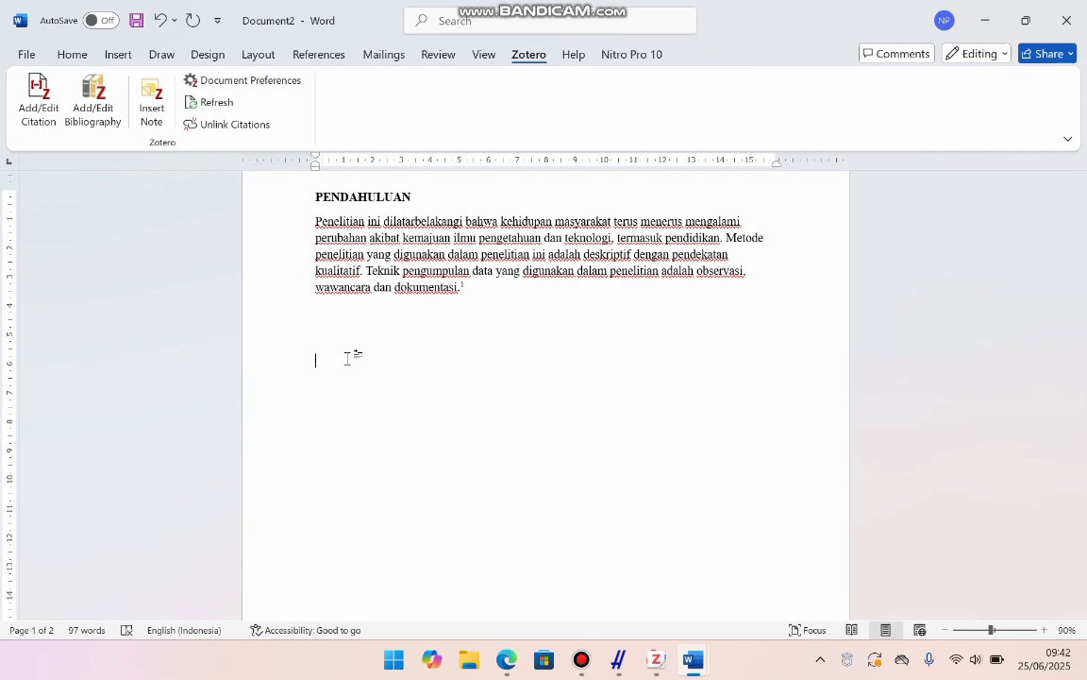
text(Teknol)
text(ogi Inf)
text(o)
text(orm)
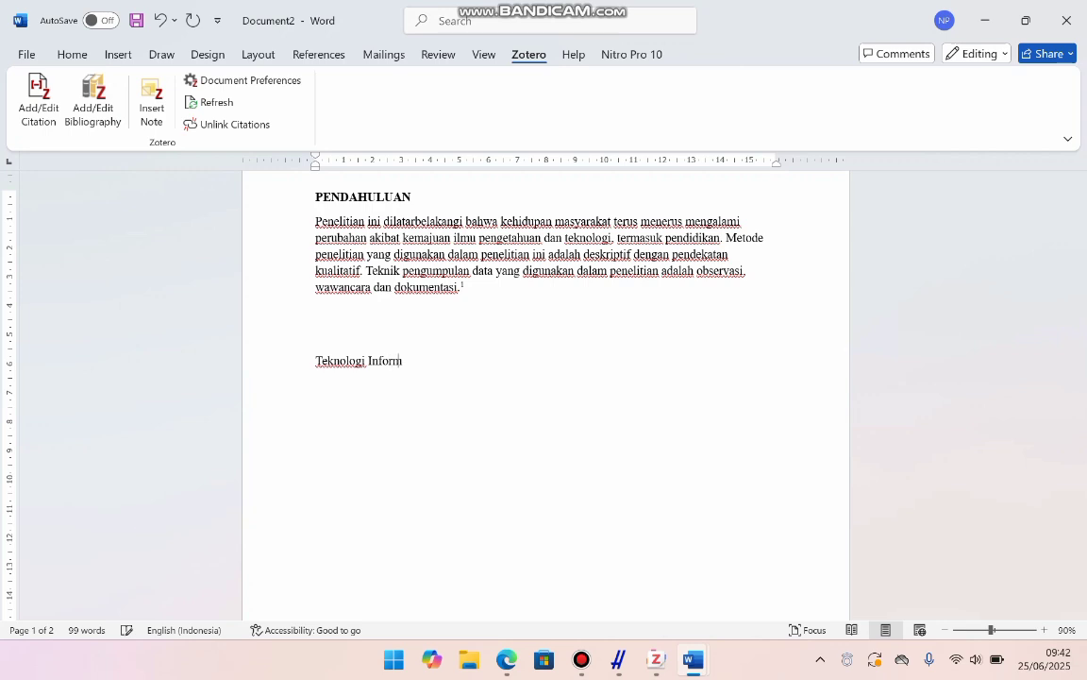
text(asi Yaitu)
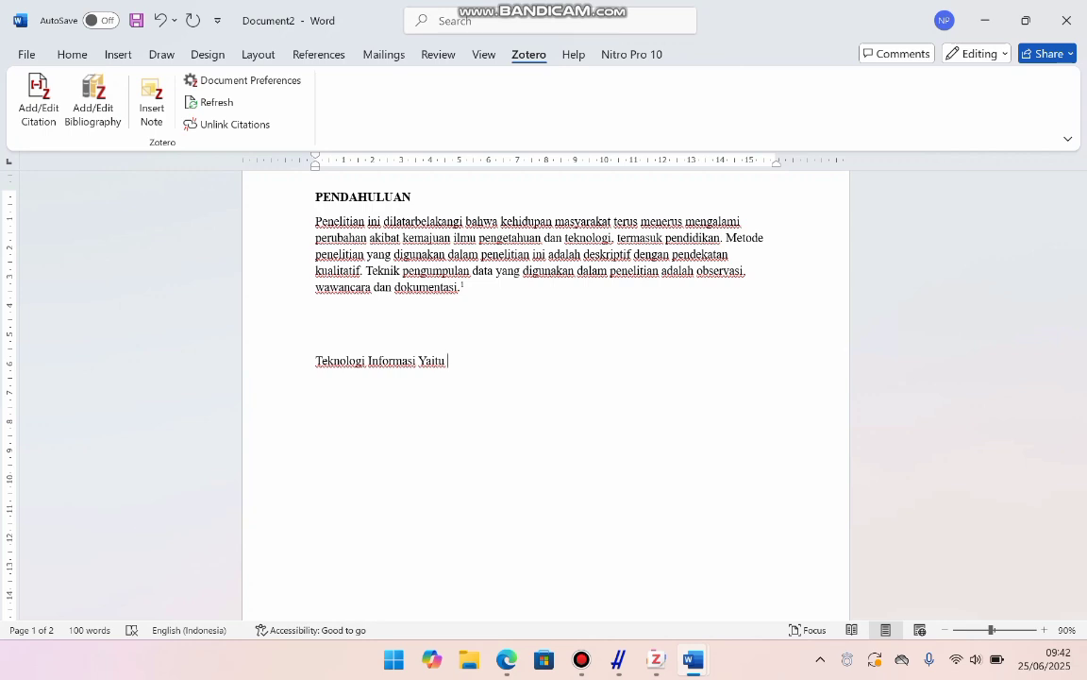
Step: Continue the new sentence with "Suatu Teknologi Yang mempunyai Fungsi Dalam Mengelolah Data"
text( Suatu)
text( Teknolog)
text(i Y)
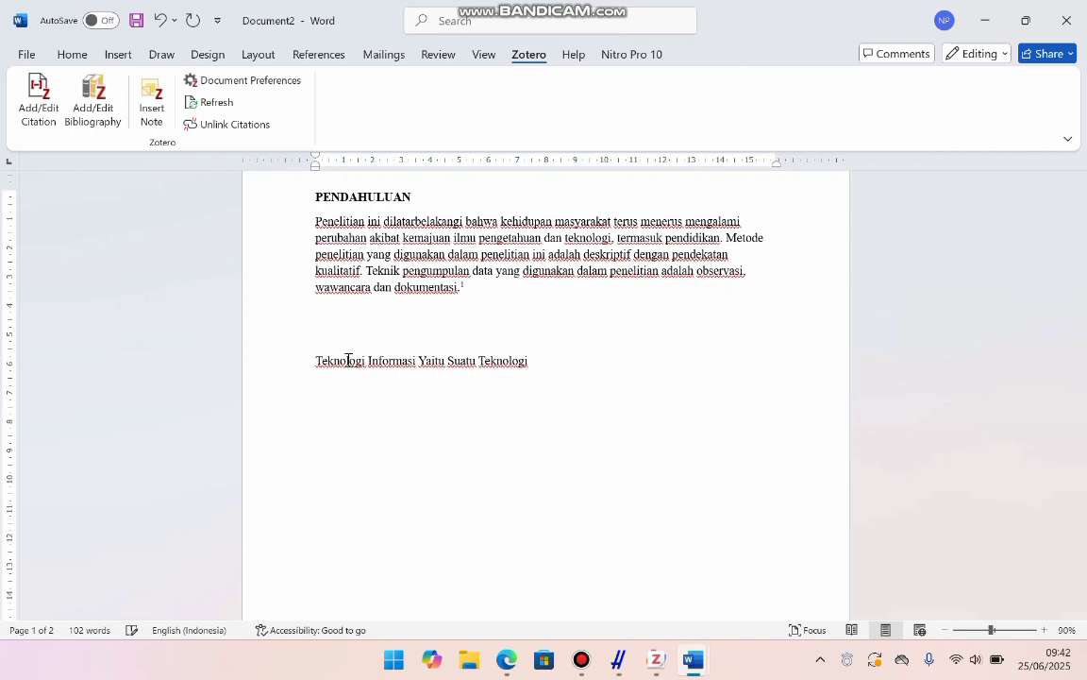
text(ang me)
key(BackSpace)
text(mpunyai Fu)
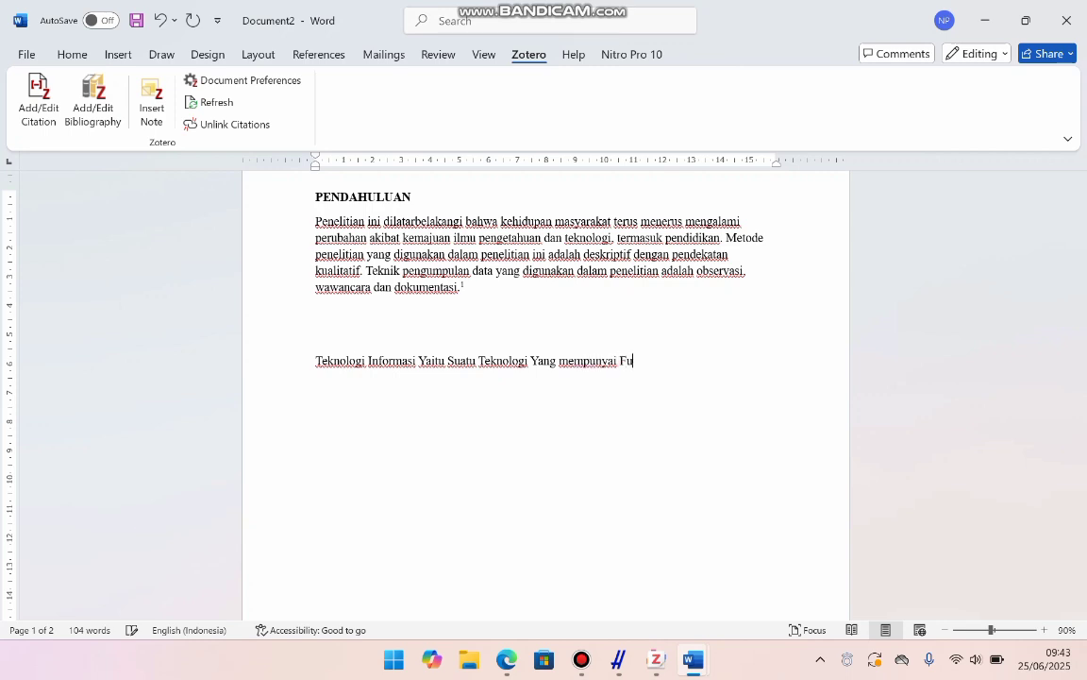
text(ngsi Dalam Mengelola)
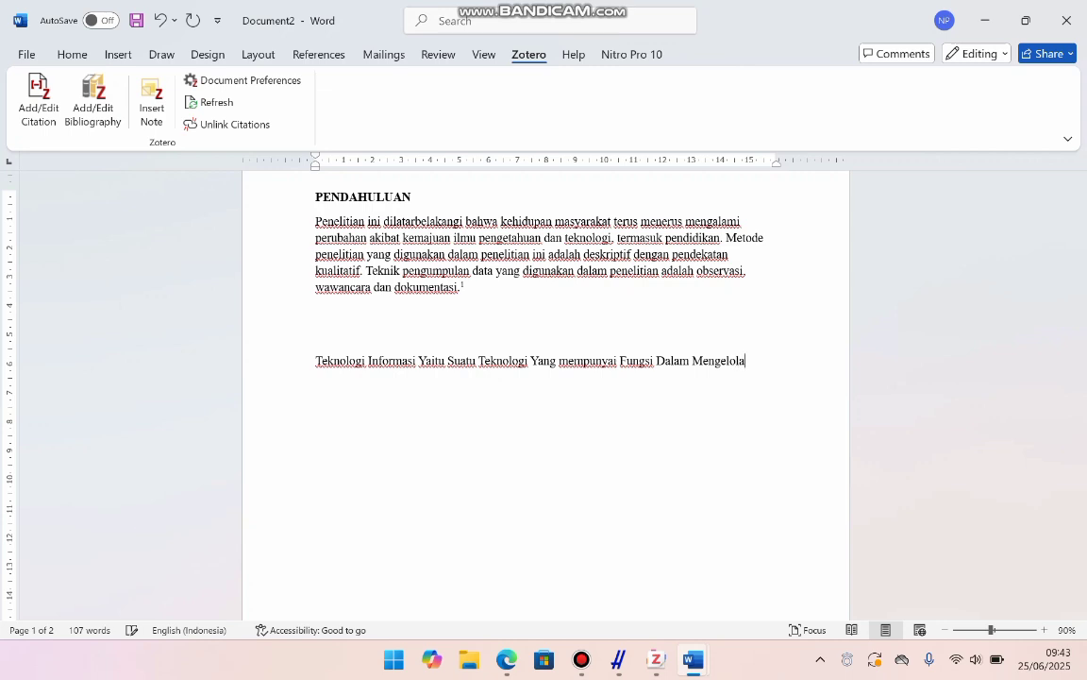
text(h Data)
Step: Extend the sentence with ",memproses data, menyusun, menyimpan, mengelolah data"
text(,mempr)
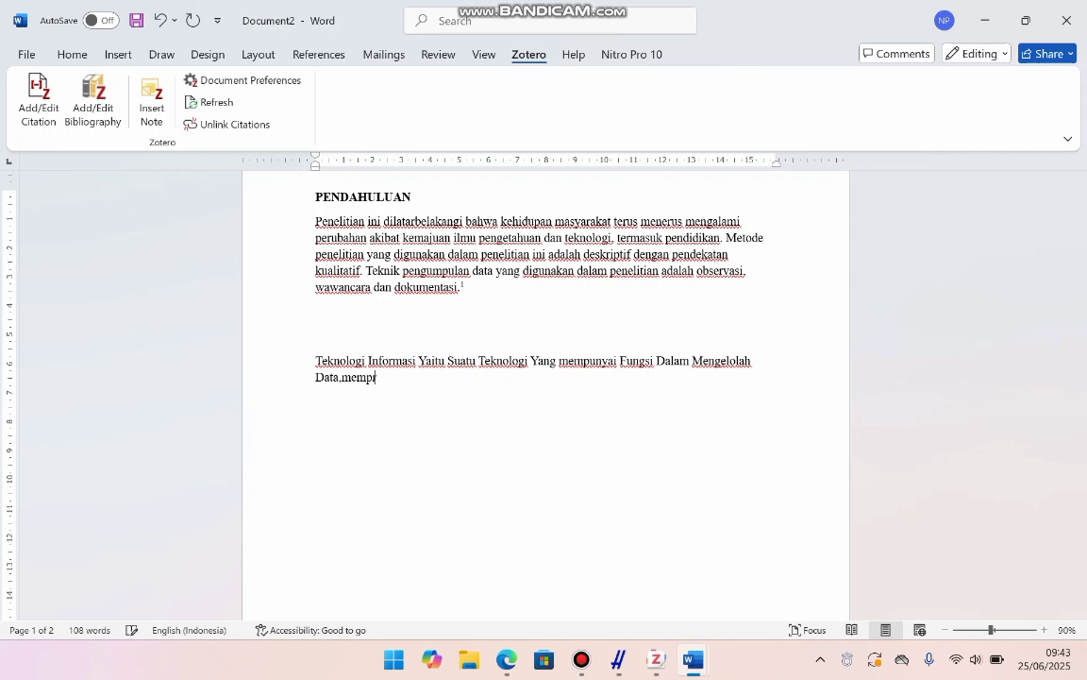
text(oses data.)
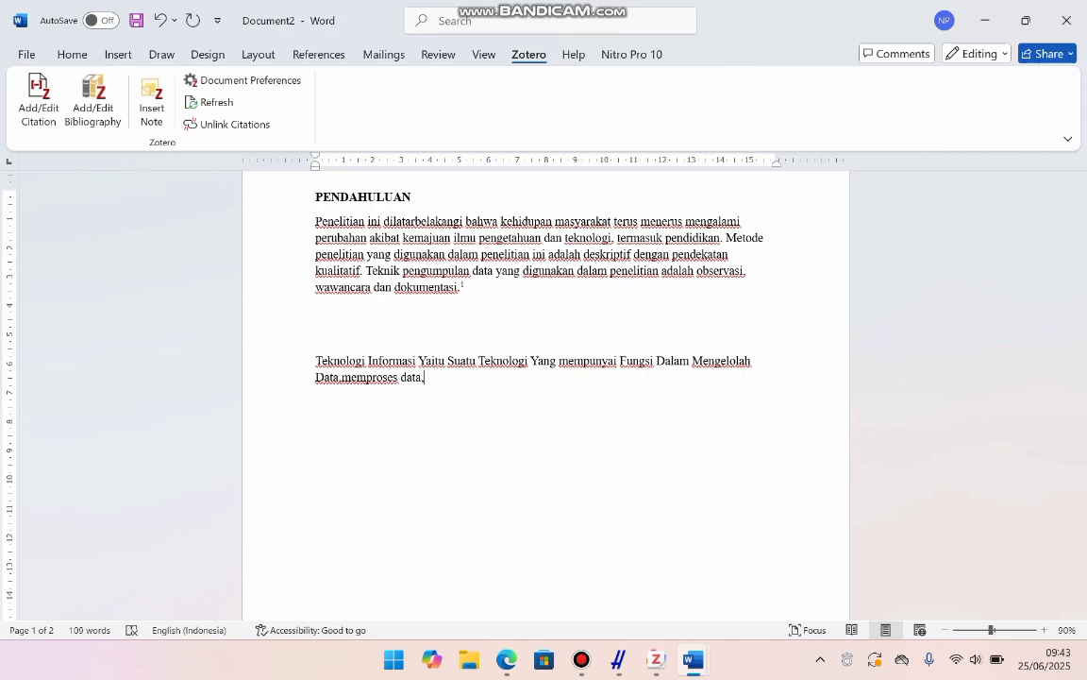
text(menyusun. )
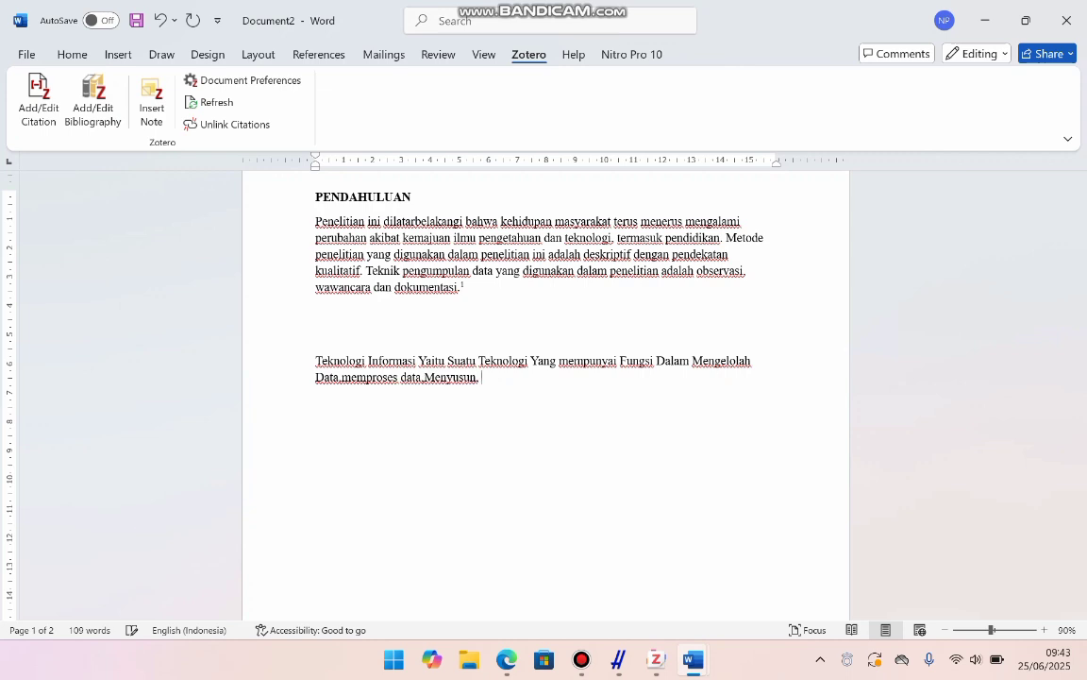
text(m)
double_click(438, 378)
text(, menyusun, m)
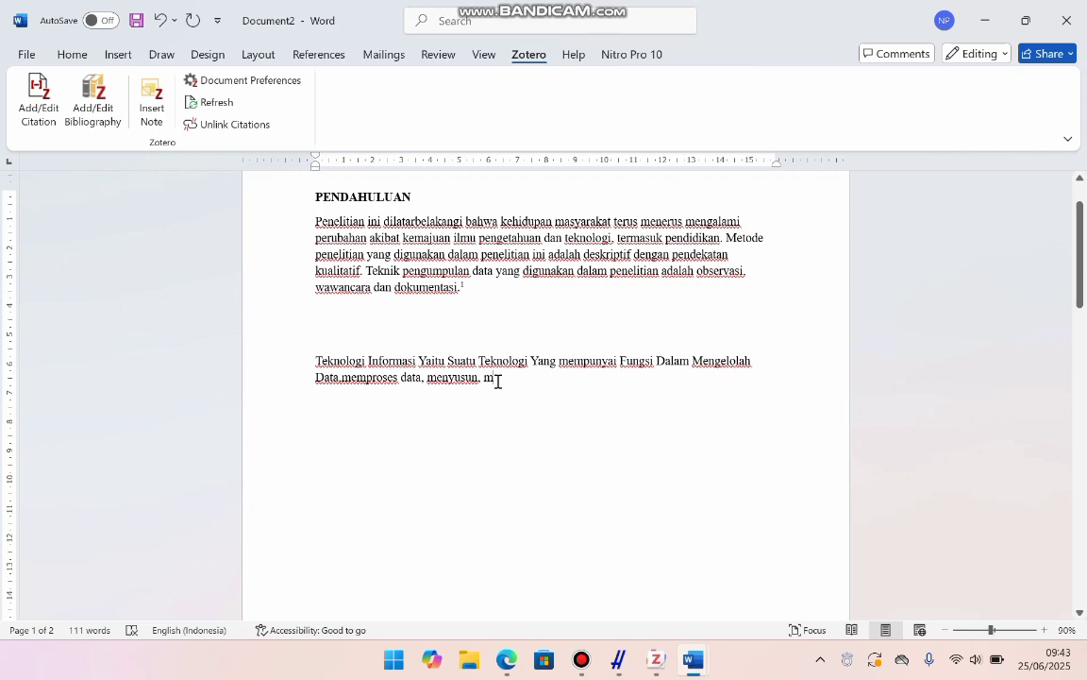
text(enyimpan, menge)
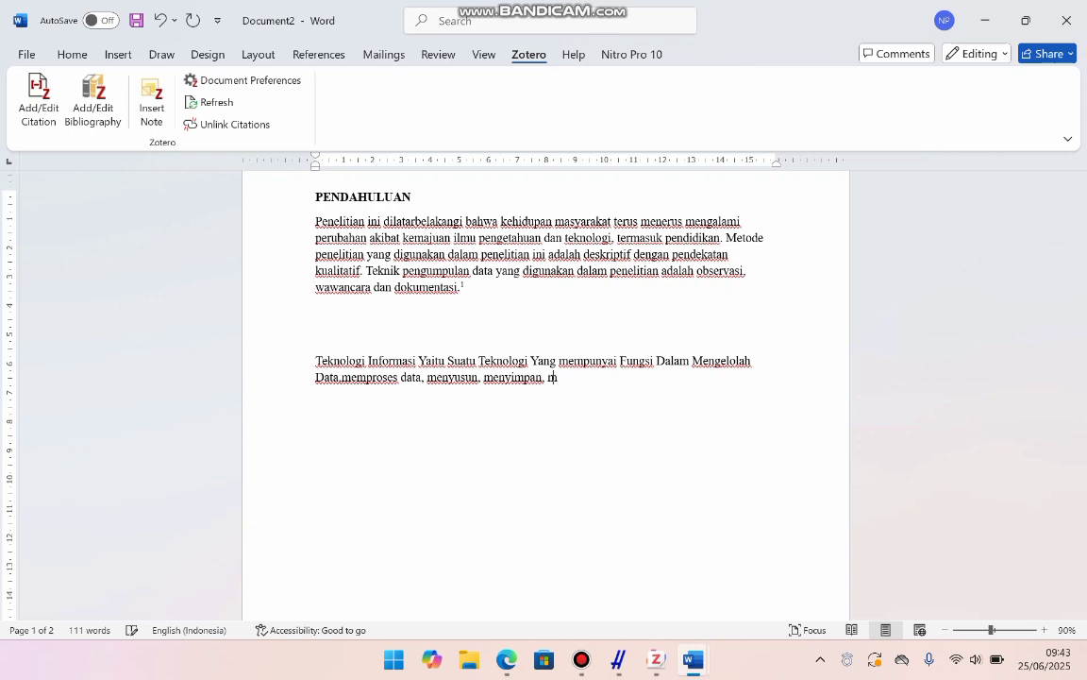
text(lolah data)
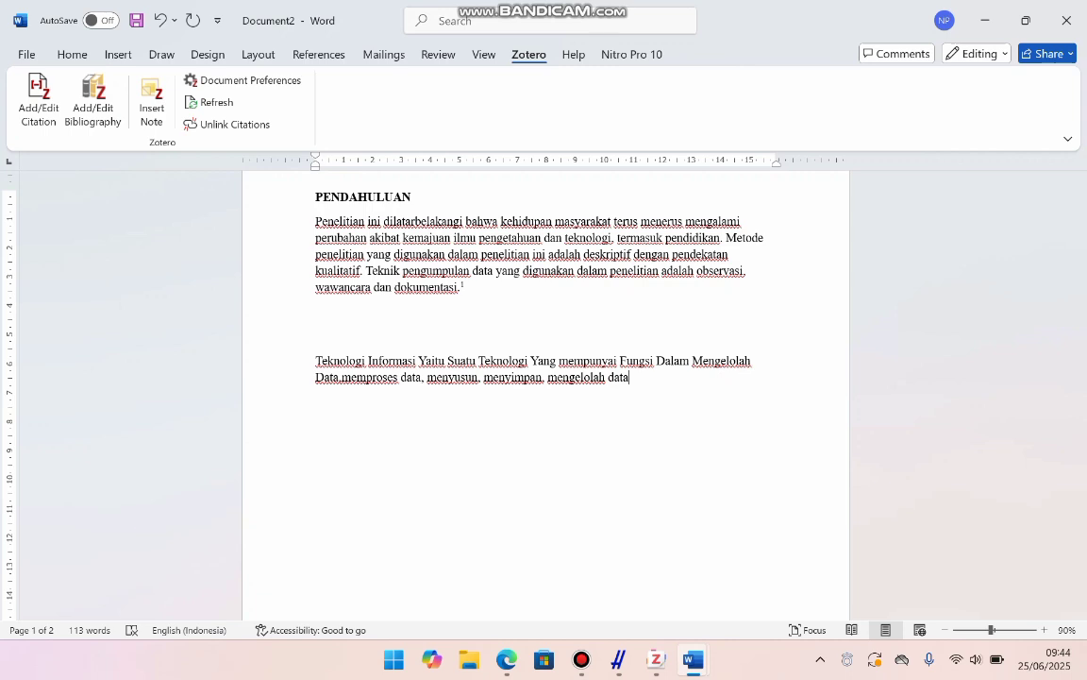
Step: Replace "mengelolah data" at the end of the sentence with "mengubah data dengan berbagai cara"
key(BackSpace)
text(a)
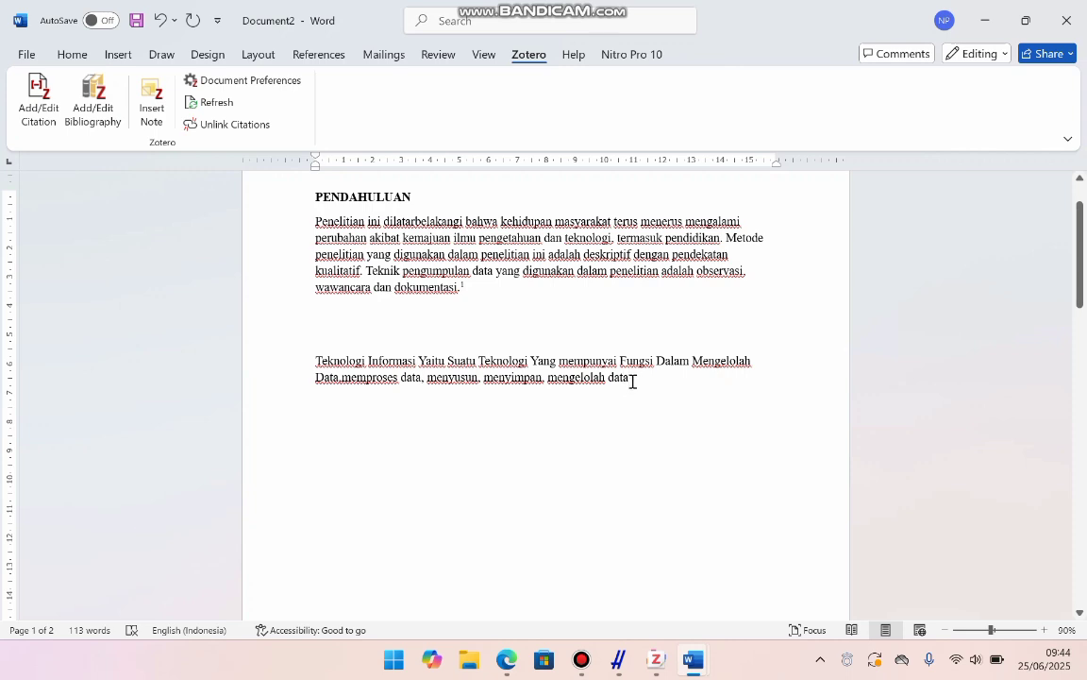
key(BackSpace)
key(BackSpace)
key(BackSpace)
key(BackSpace)
key(BackSpace)
key(BackSpace)
key(BackSpace)
key(BackSpace)
key(BackSpace)
key(BackSpace)
key(BackSpace)
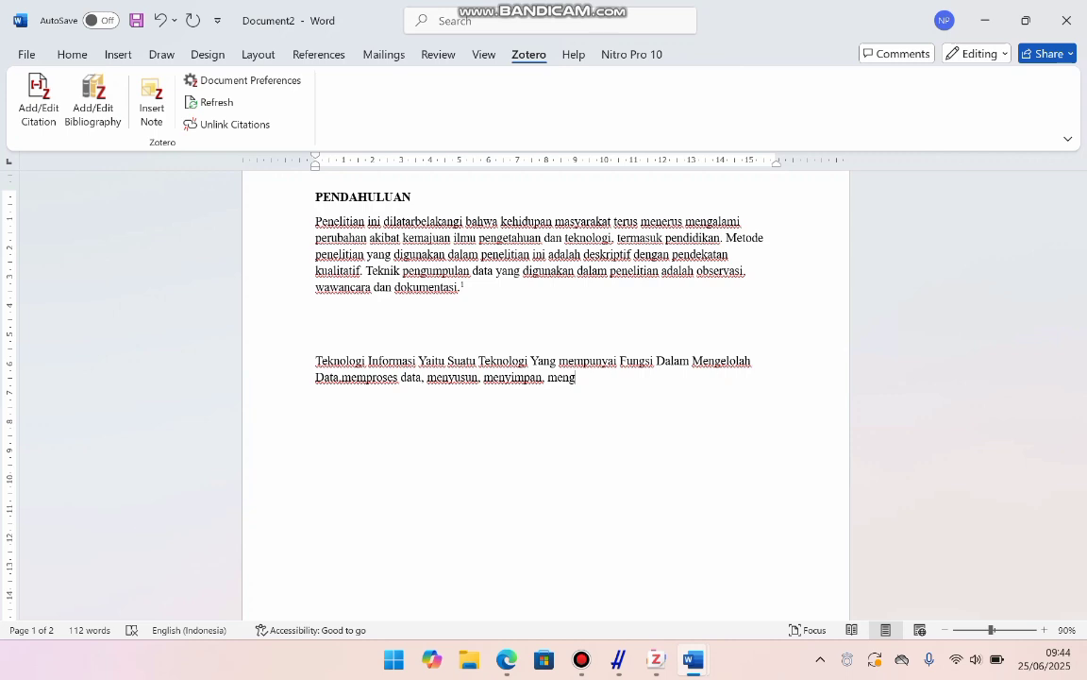
text(ubah data denga)
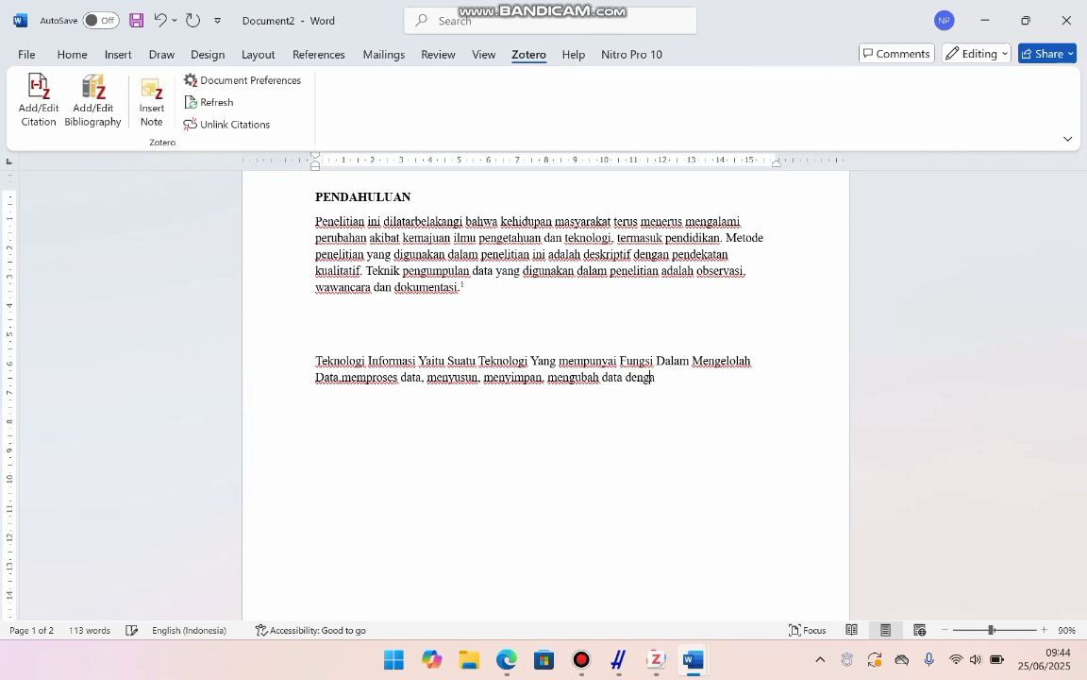
text(n berbagai car)
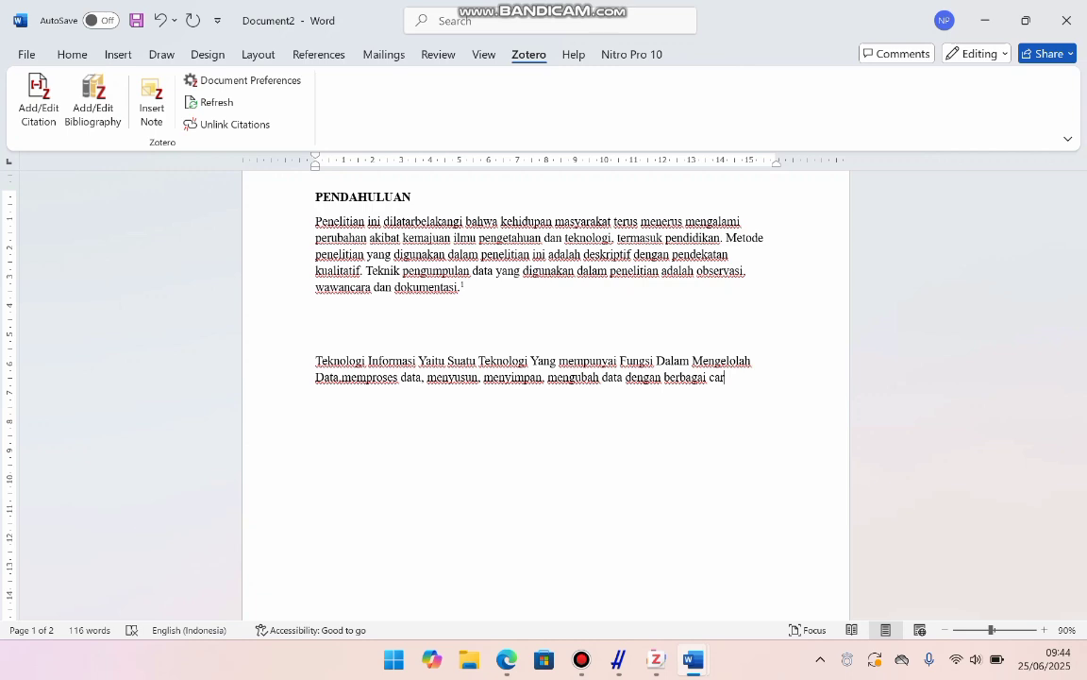
Step: Continue the sentence with "untuk mendapatkan", correcting the misspelled words
text( ubtuk)
key(BackSpace)
key(BackSpace)
key(BackSpace)
key(BackSpace)
key(BackSpace)
key(BackSpace)
text(ub)
key(BackSpace)
text(ntuk menda)
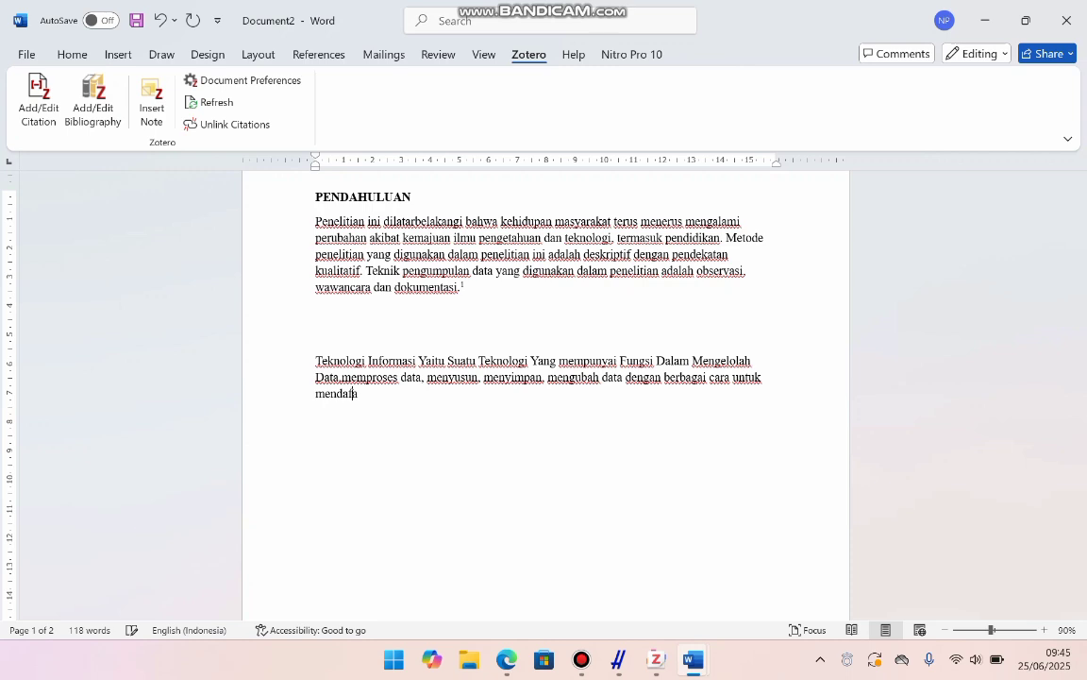
text(p)
text(atkan data)
key(BackSpace)
key(BackSpace)
key(BackSpace)
key(BackSpace)
Step: Finish the sentence with "informasi yang bermanfaat atau berkualitas."
text(info)
text(rmasi yang)
text( m)
key(BackSpace)
text(ber)
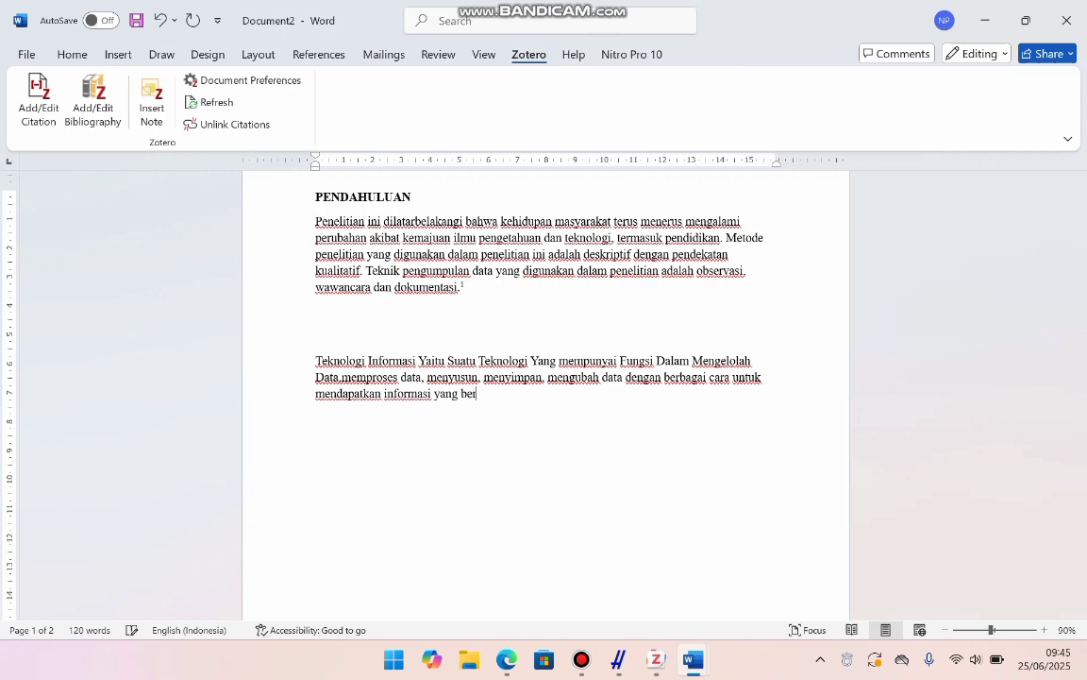
text(manfaat)
text( dan)
key(BackSpace)
key(BackSpace)
key(BackSpace)
key(BackSpace)
text(atau berkualitas.)
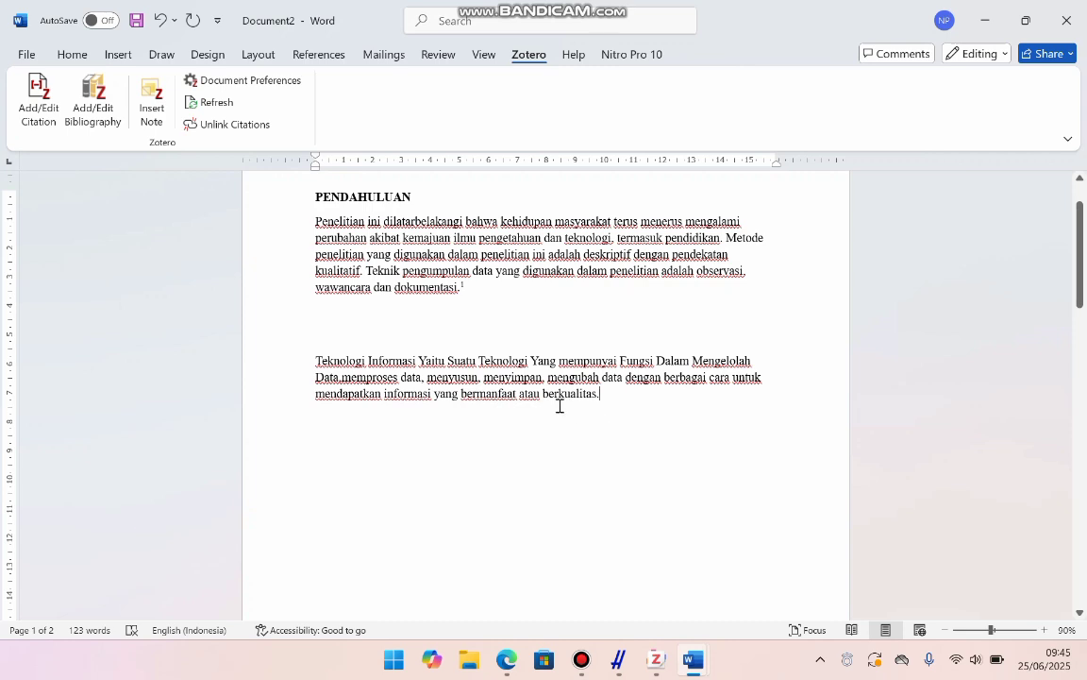
Step: Insert a Zotero footnote citation of the 2017 book "Teknologi Informasi dan Komunikasi" at the end of the new paragraph
click(40, 97)
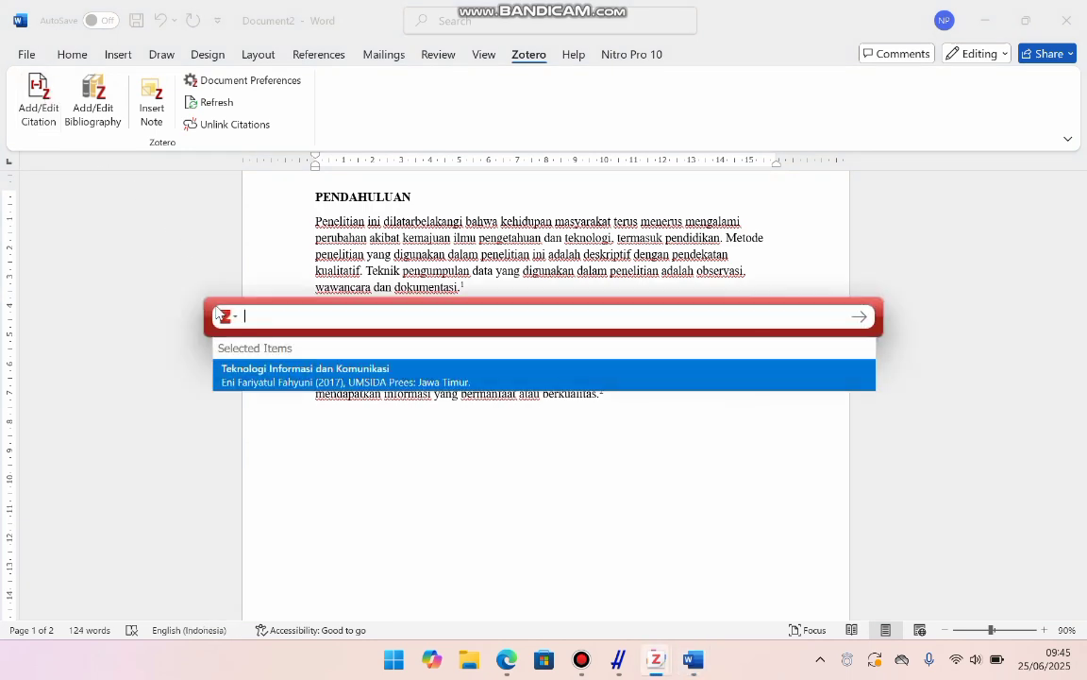
click(268, 380)
click(859, 316)
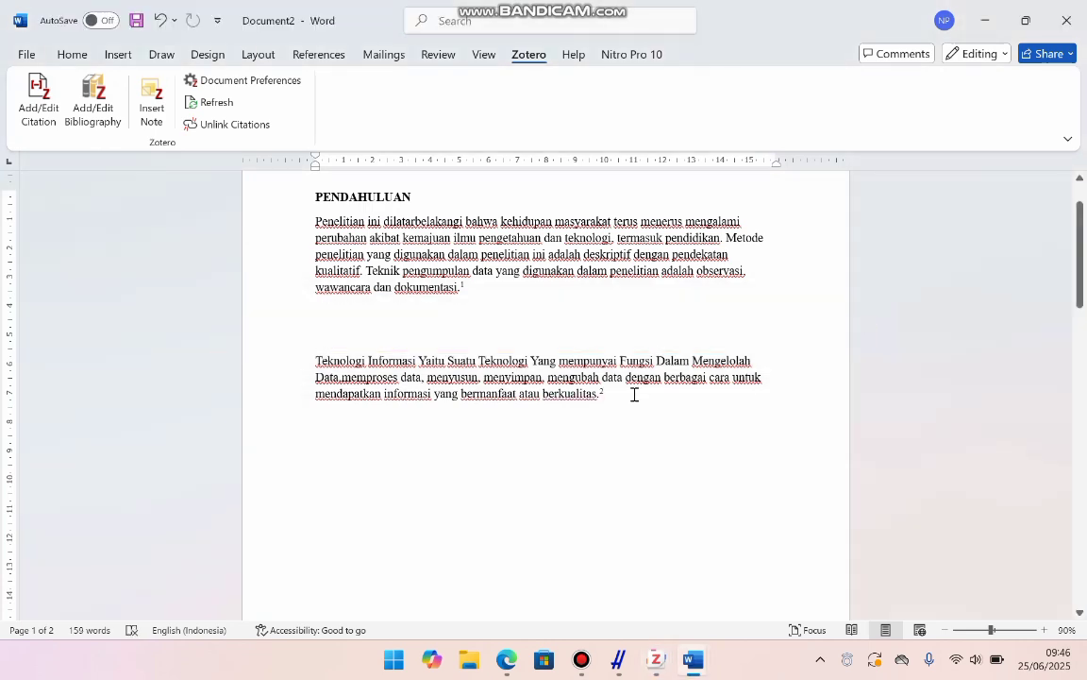
Step: Check both cited paragraphs, their footnotes and the entries under DAFTAR PUSTAKA on the second page
scroll(634, 394, down, 10)
scroll(634, 395, down, 1)
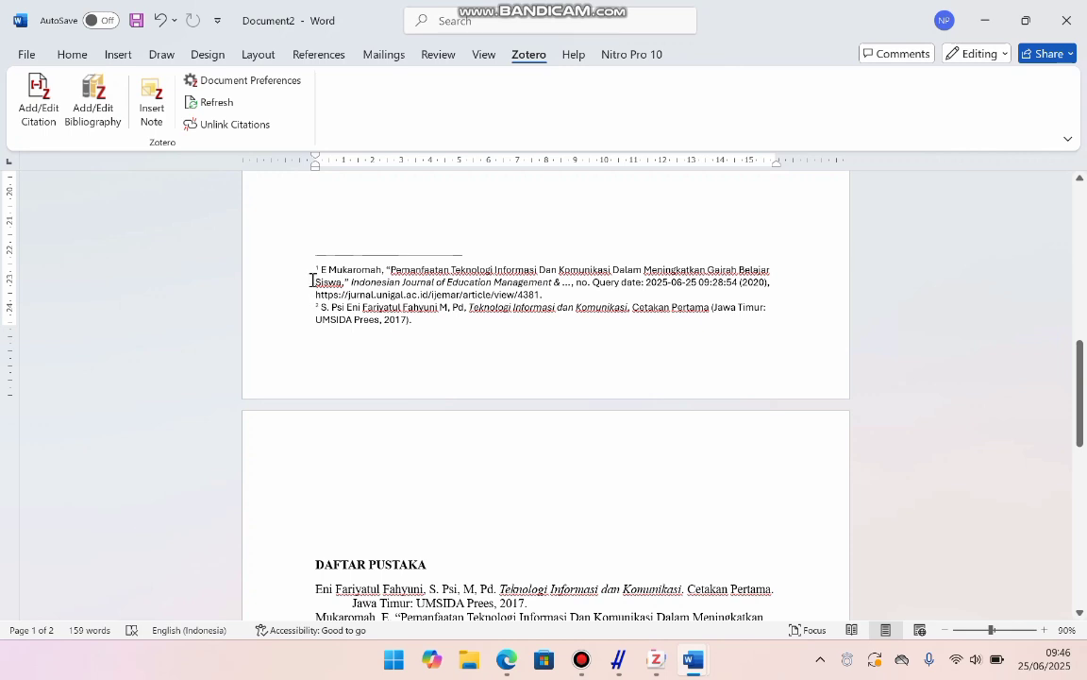
scroll(359, 417, down, 3)
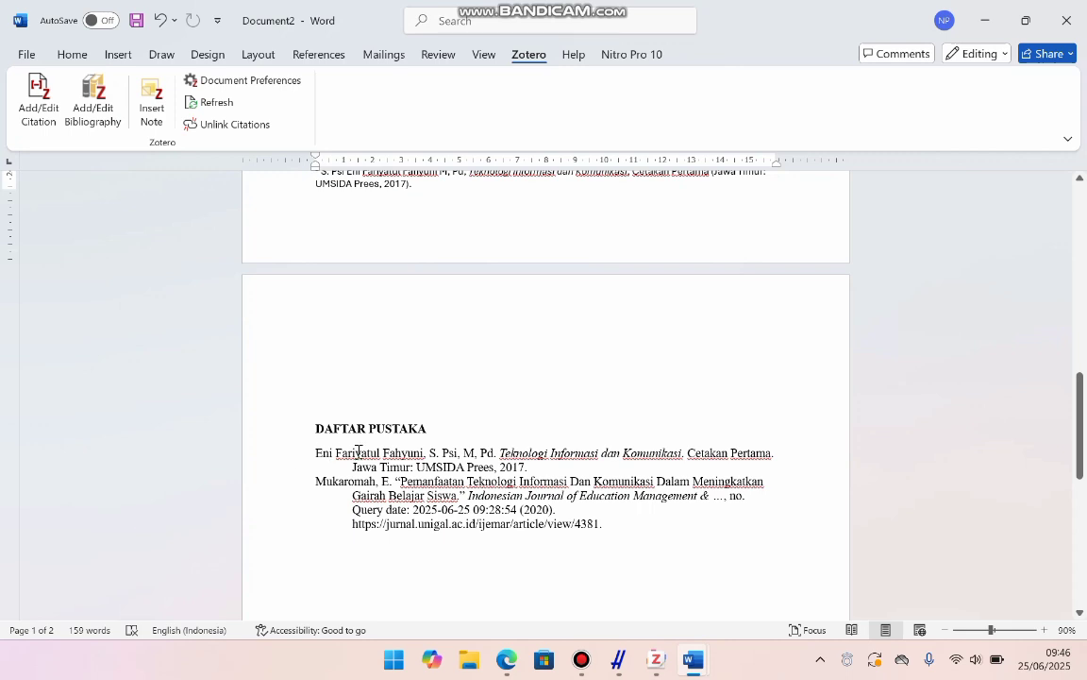
scroll(389, 413, up, 10)
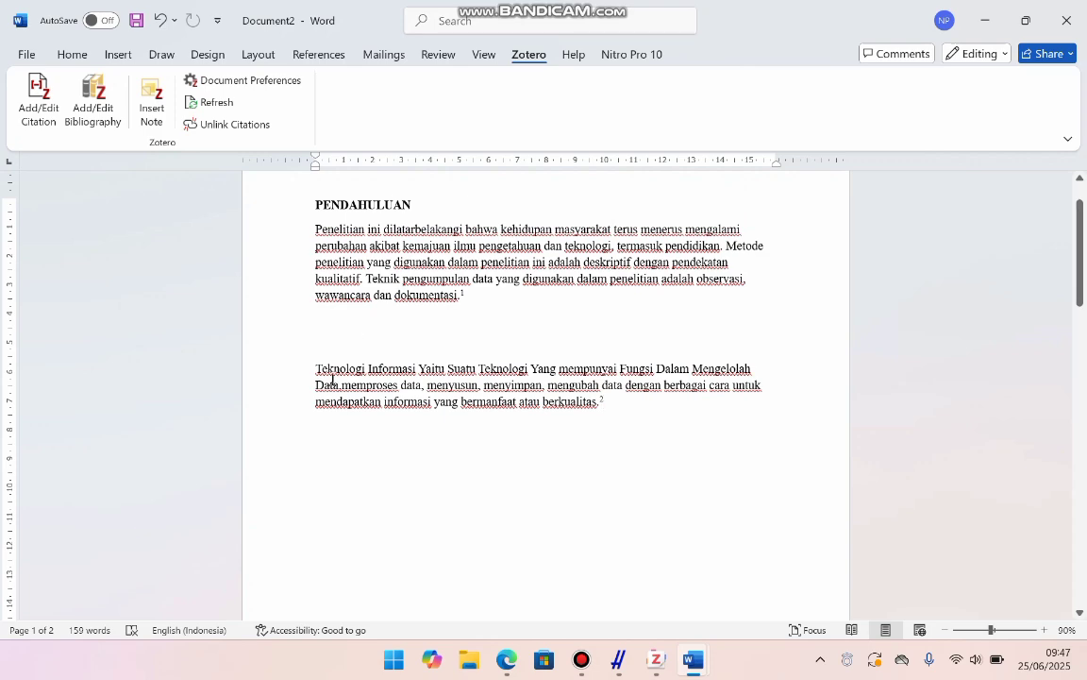
scroll(314, 370, down, 2)
scroll(314, 370, up, 3)
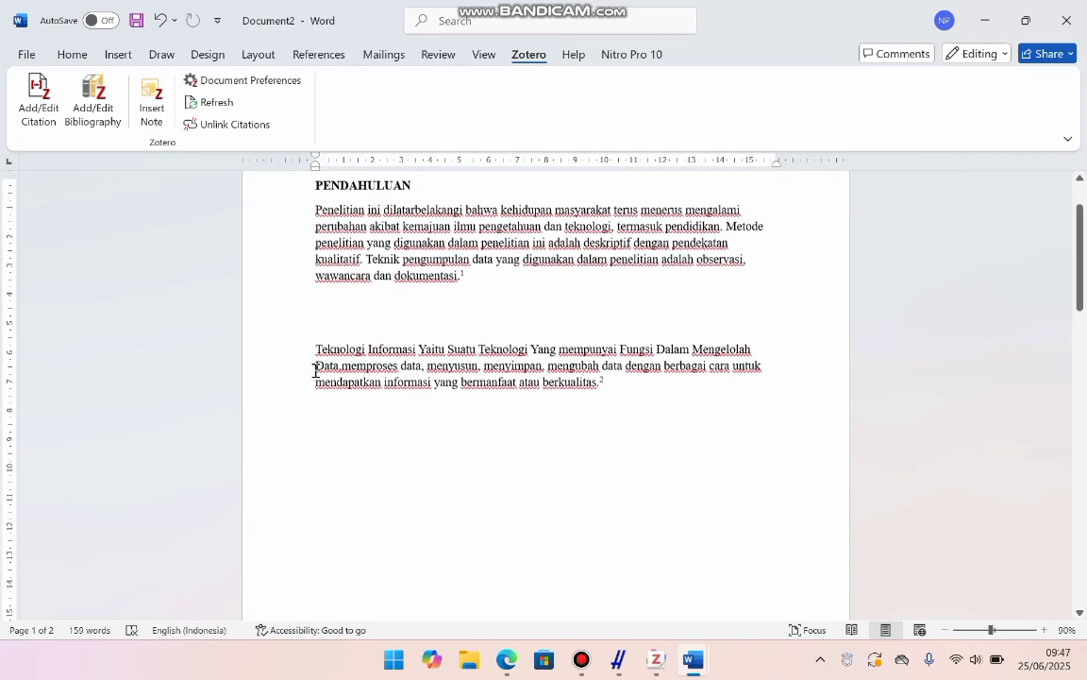
scroll(316, 370, down, 2)
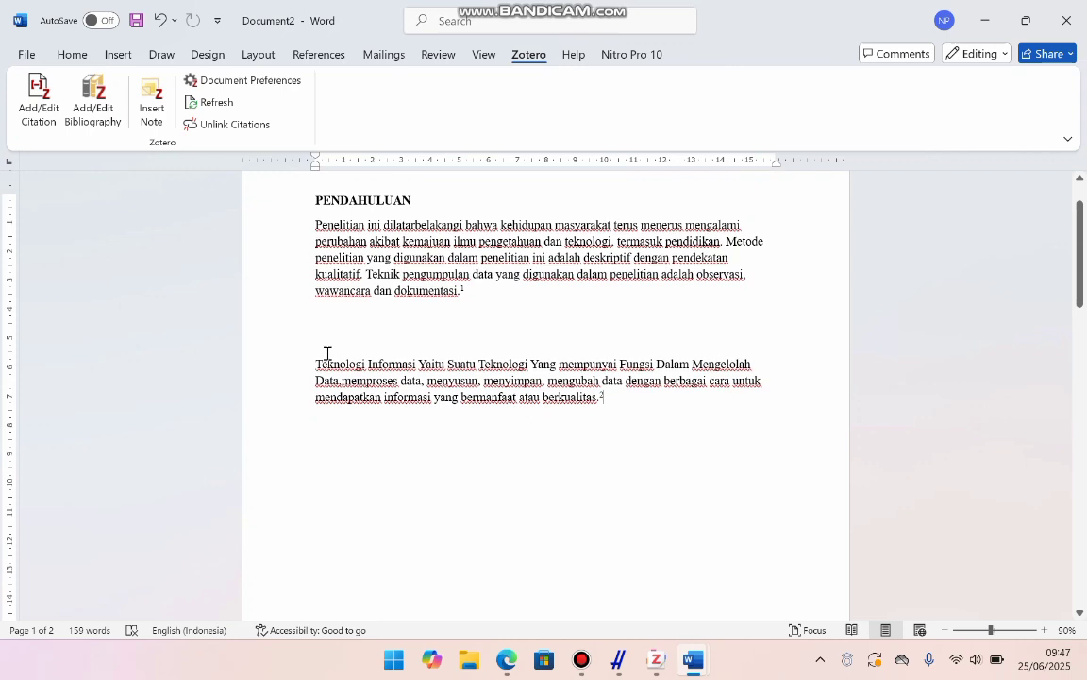
scroll(462, 364, down, 3)
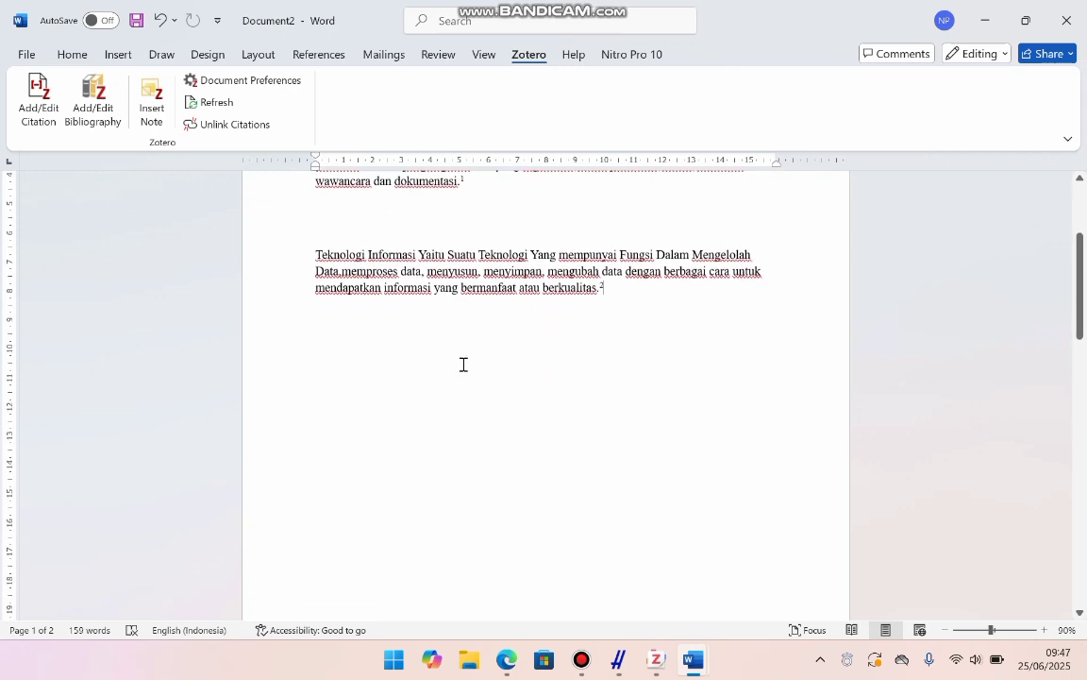
scroll(463, 365, down, 4)
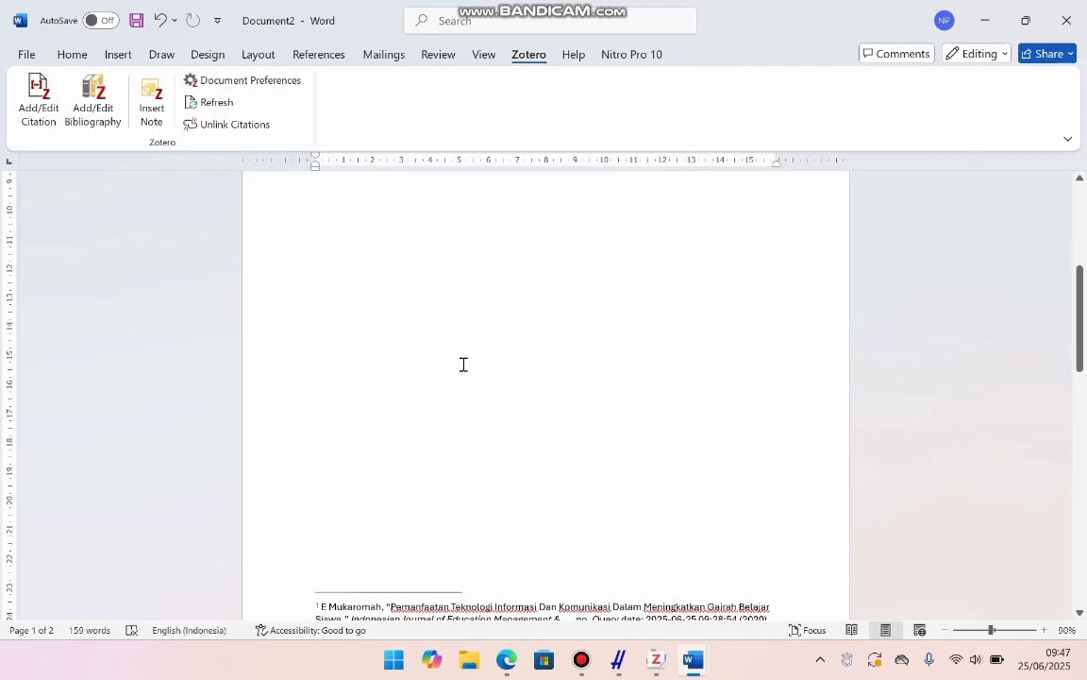
scroll(463, 364, down, 2)
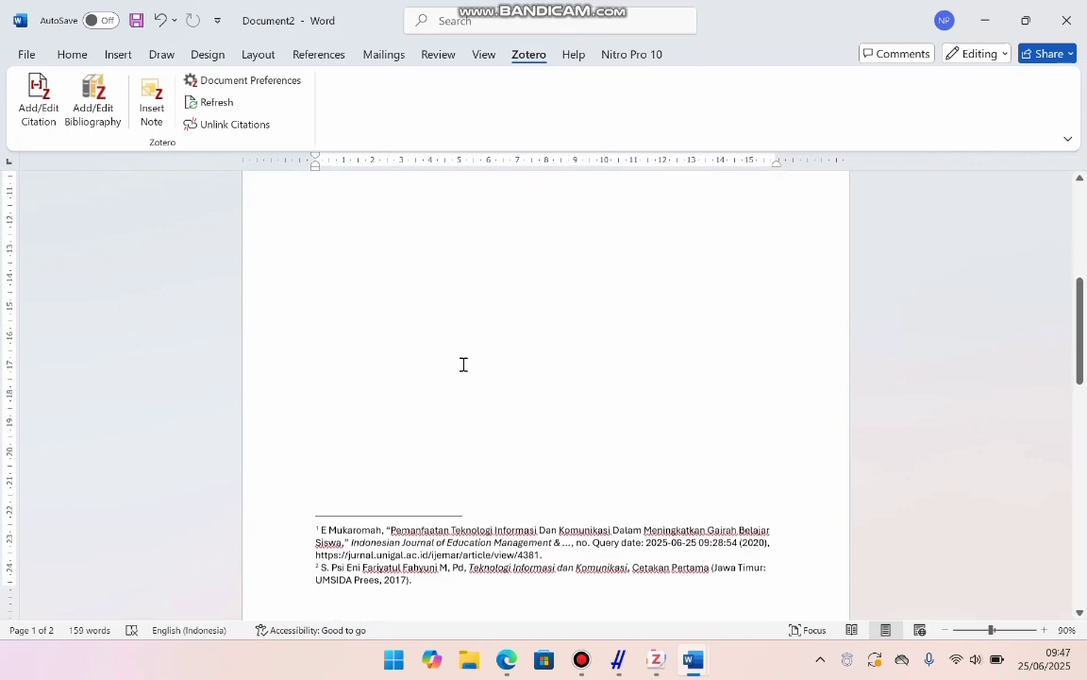
scroll(464, 364, down, 2)
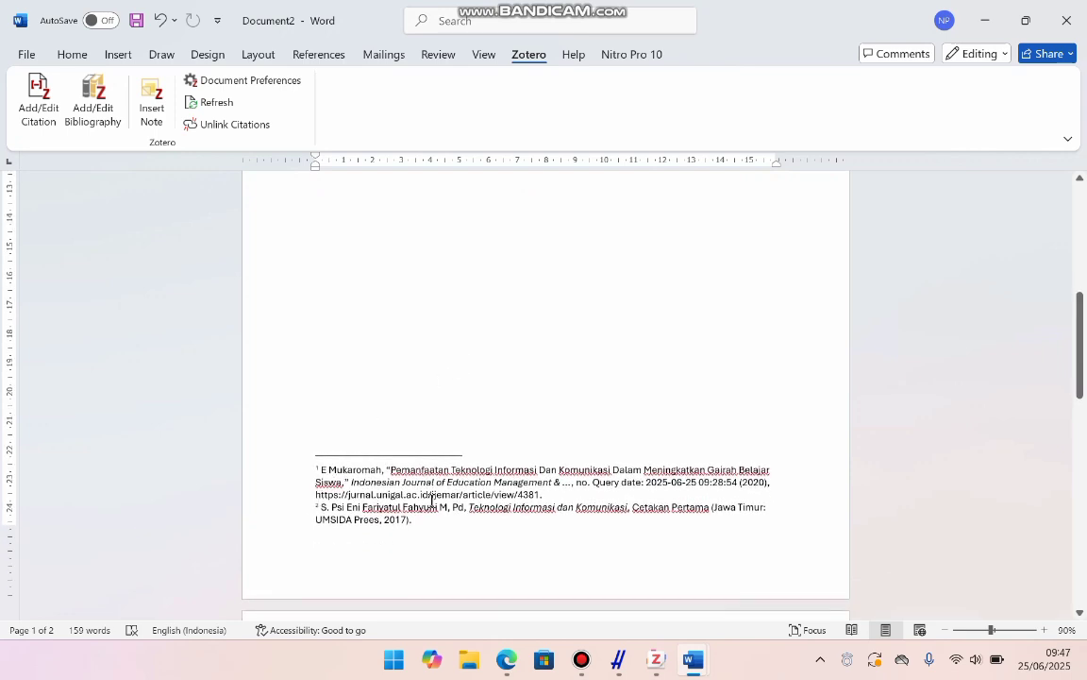
scroll(469, 485, down, 8)
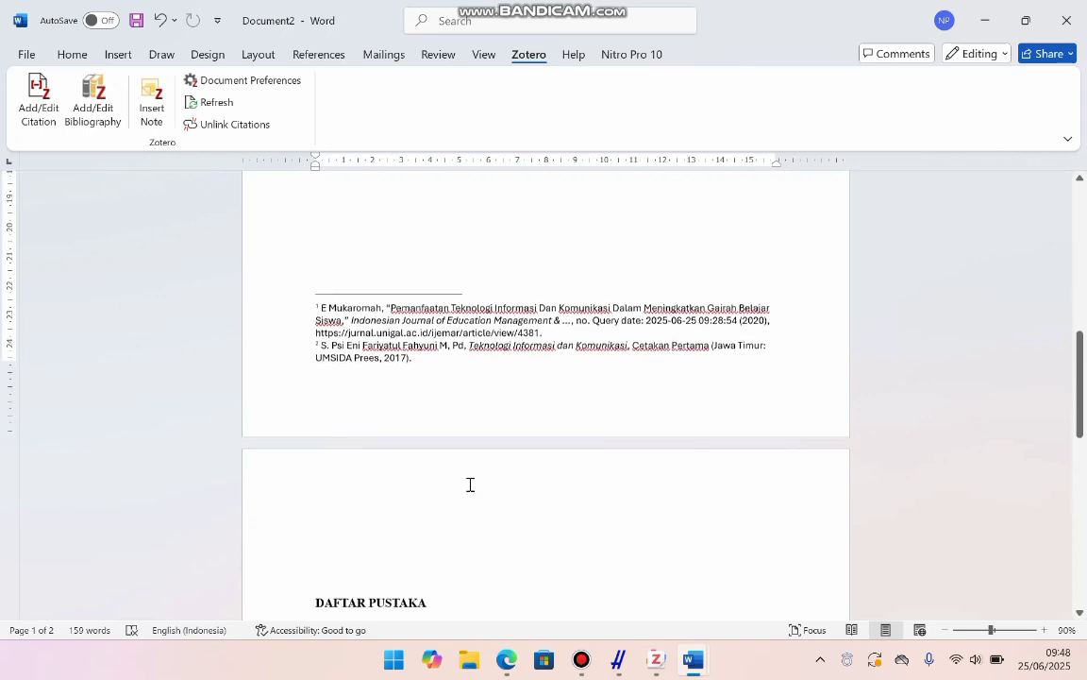
scroll(470, 484, up, 18)
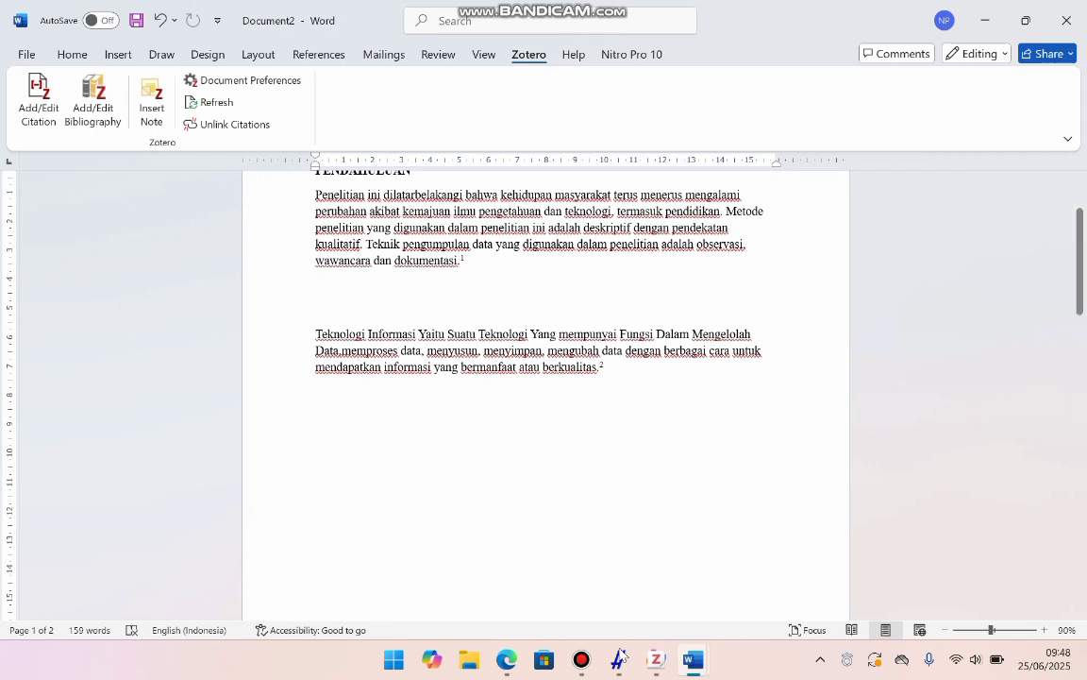
click(580, 661)
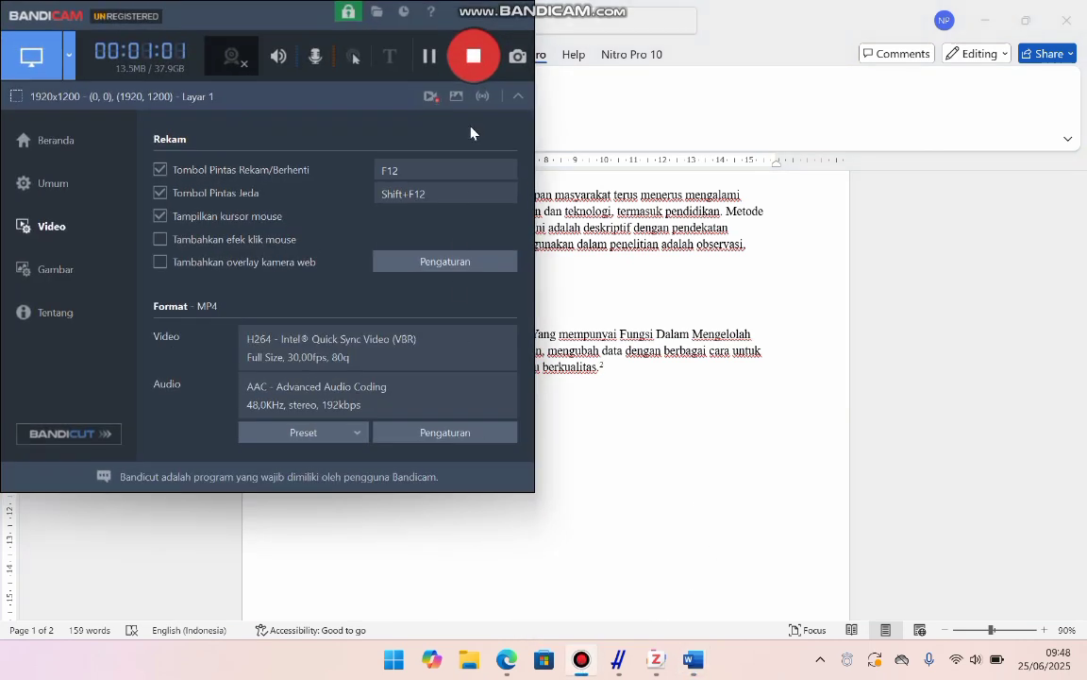